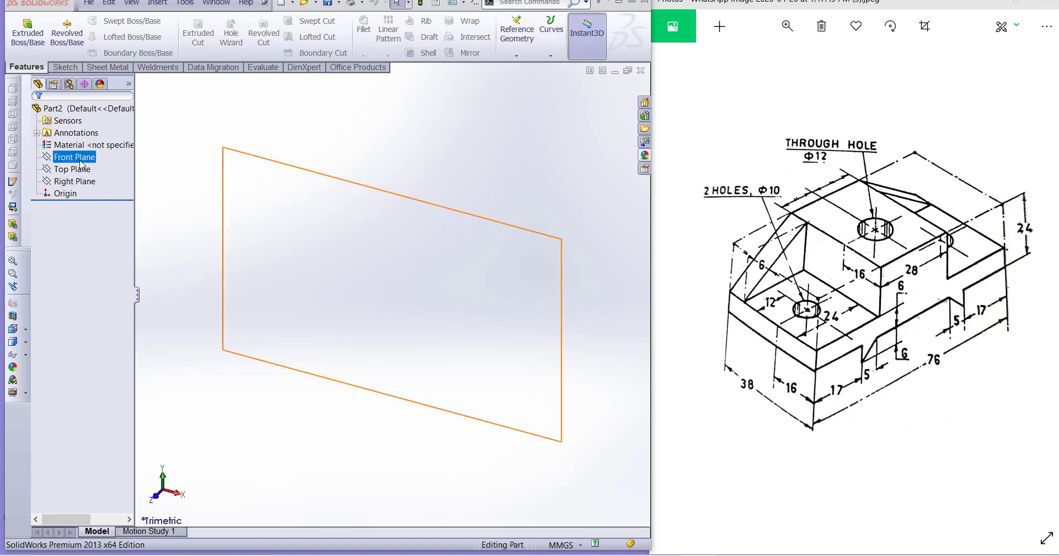
# On the Front Plane, sketch from the origin a 9 mm left edge, a 23 mm lower edge and a tooth about 16 mm deep, 9 mm wide.
pyautogui.click(78, 158)
pyautogui.click(127, 146)
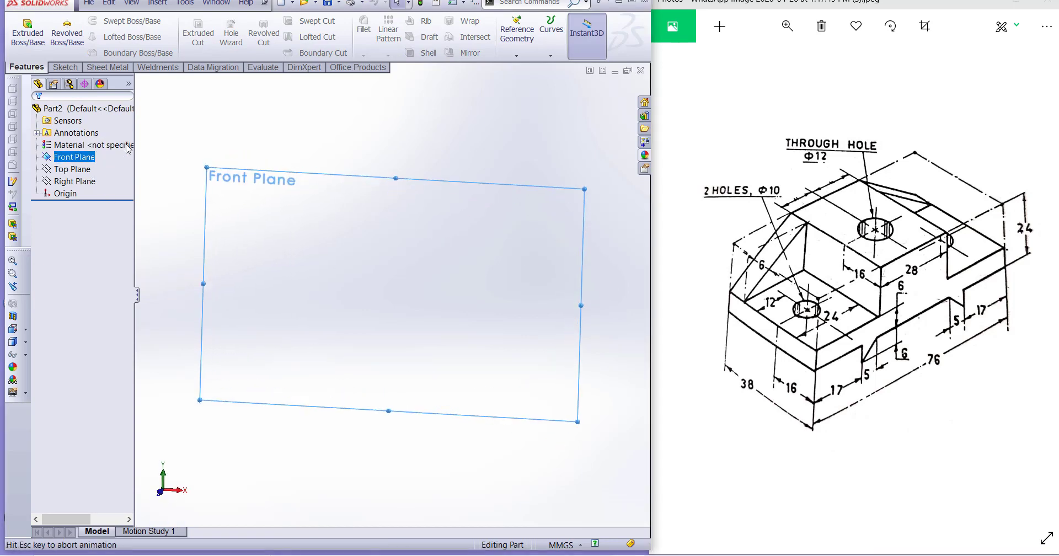
pyautogui.click(64, 67)
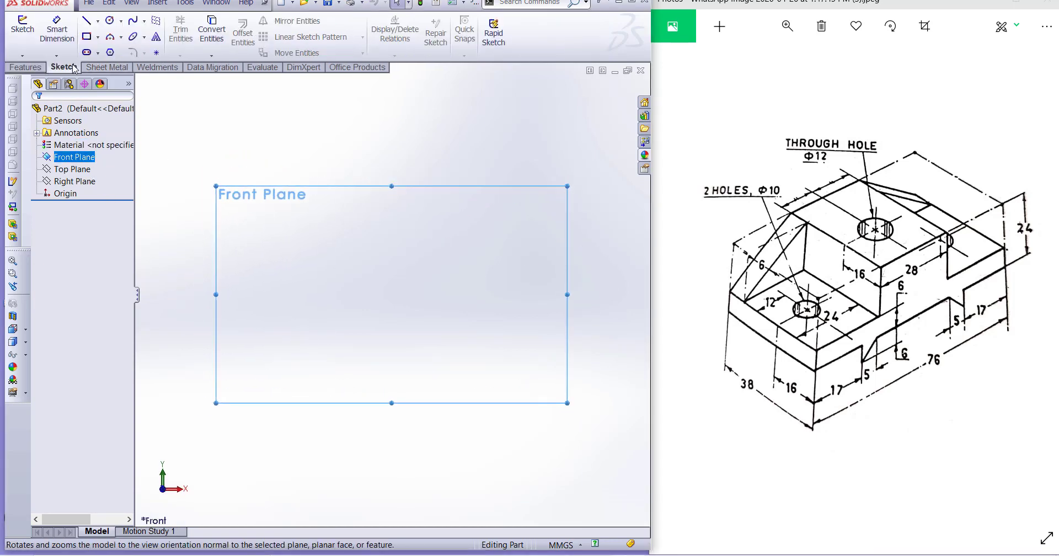
pyautogui.click(89, 22)
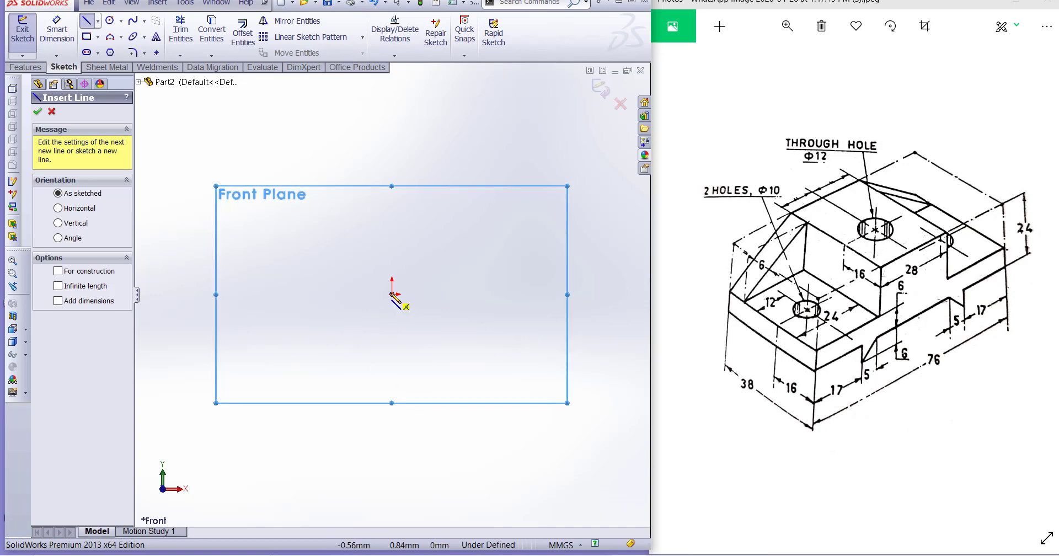
pyautogui.moveTo(392, 295)
pyautogui.mouseDown()
pyautogui.moveTo(392, 317)
pyautogui.moveTo(450, 313)
pyautogui.mouseUp()
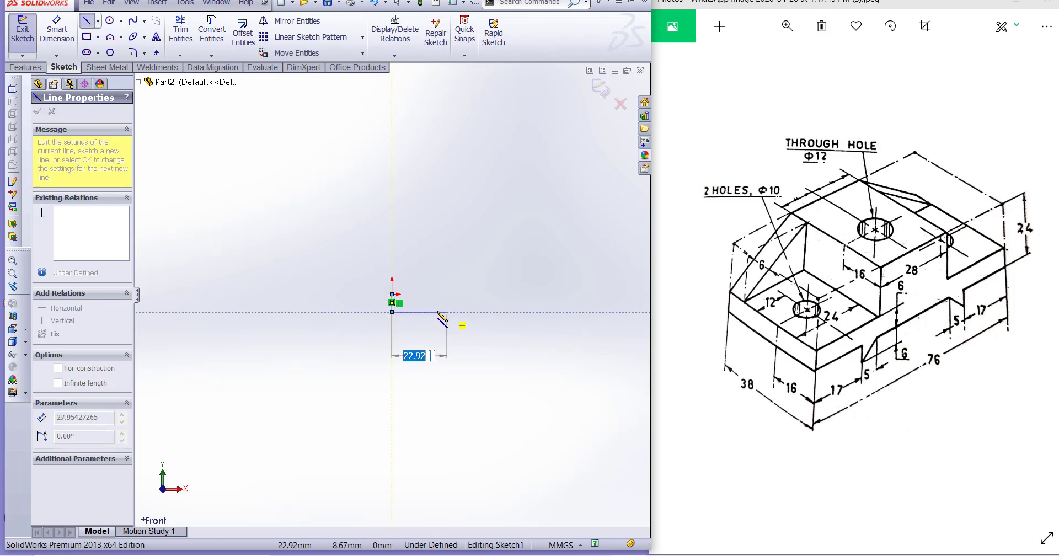
pyautogui.click(437, 313)
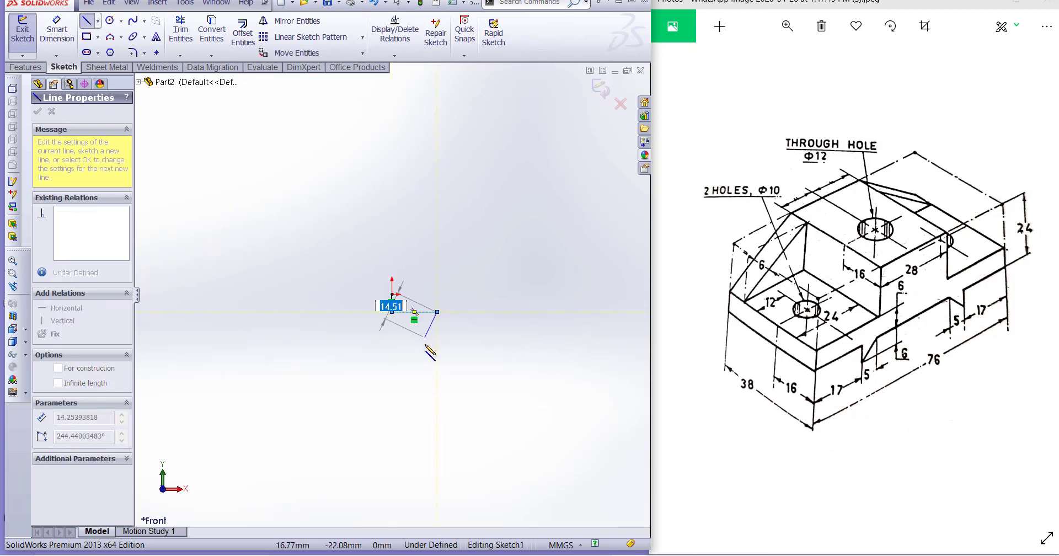
pyautogui.click(437, 343)
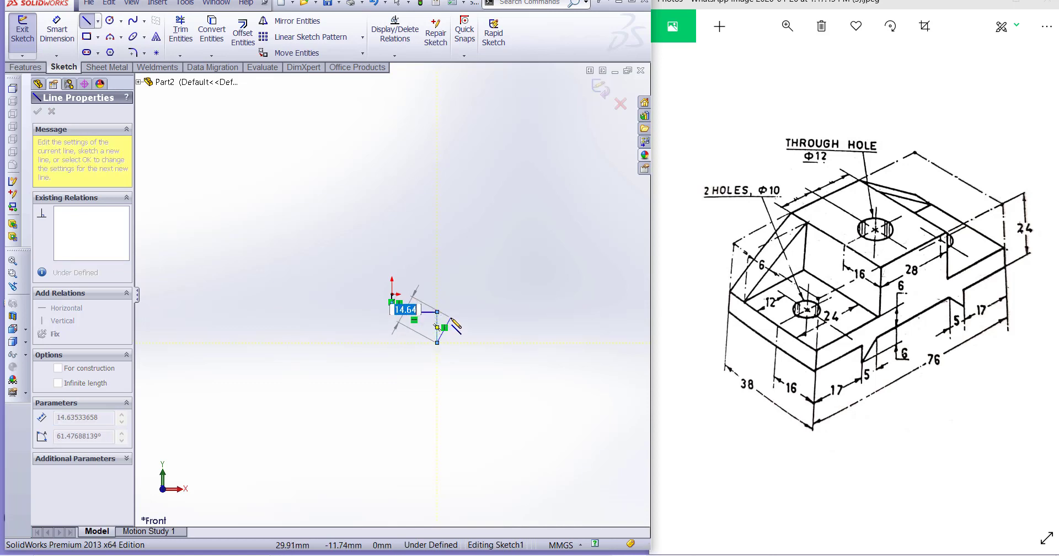
pyautogui.click(454, 312)
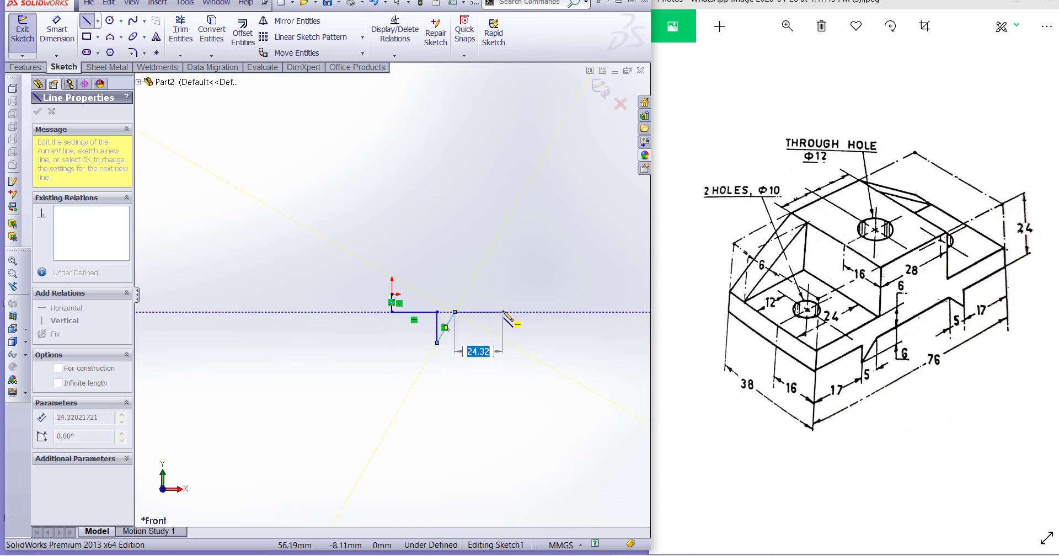
# Continue the profile with a lower edge about 24 mm long, a second narrower tooth about 16 mm deep, a lower right edge and the right edge.
pyautogui.click(503, 312)
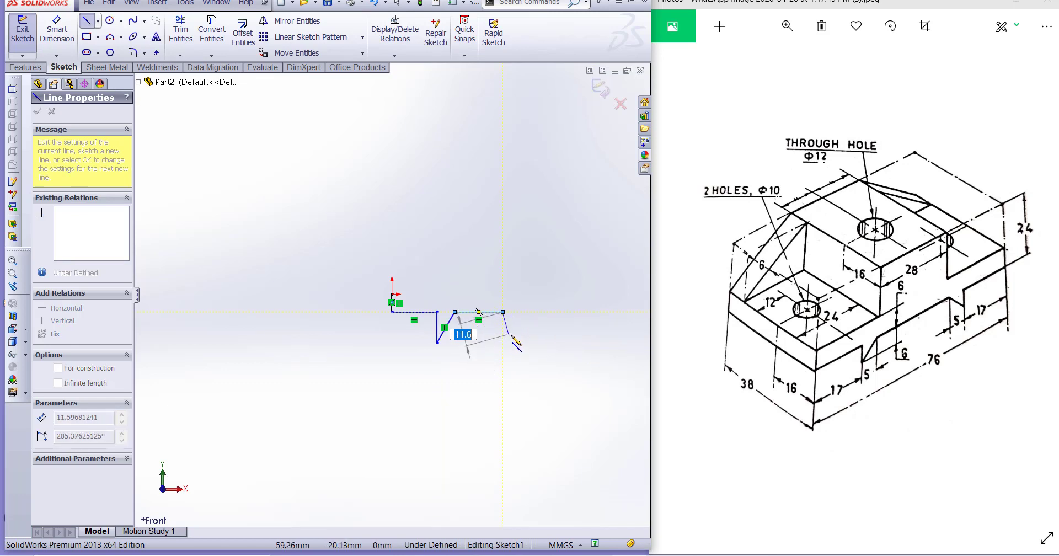
pyautogui.click(508, 343)
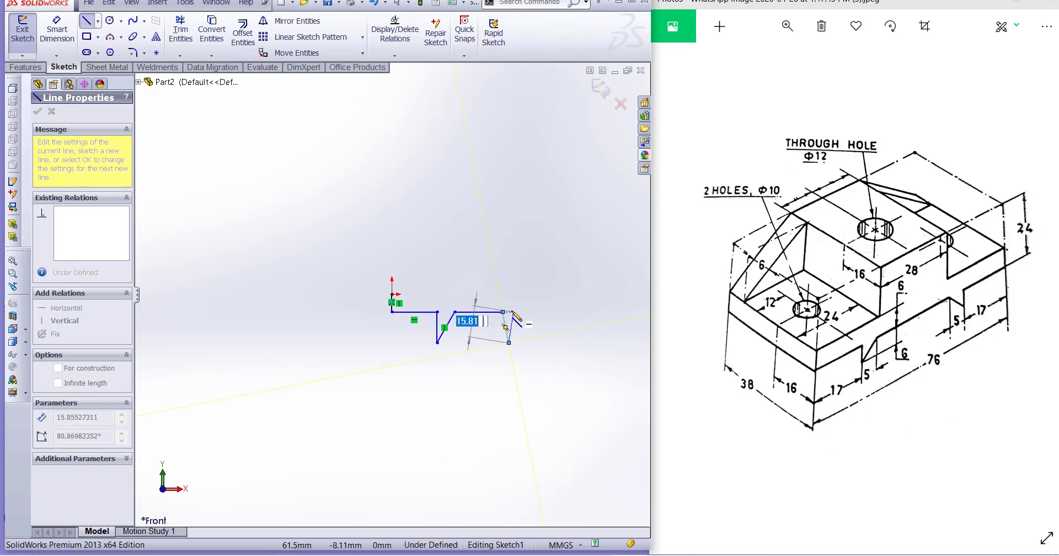
pyautogui.scroll(-4, 512, 312)
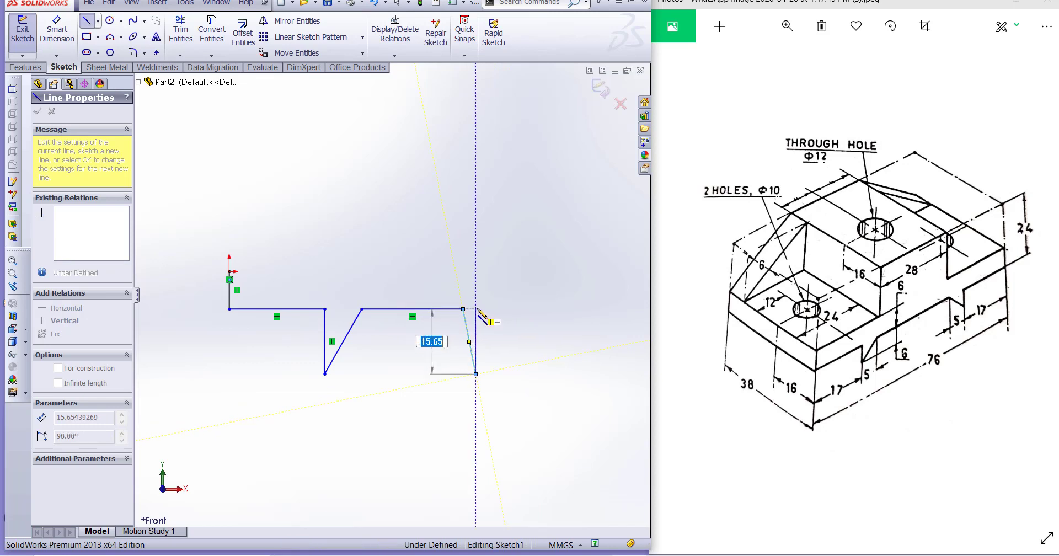
pyautogui.click(477, 309)
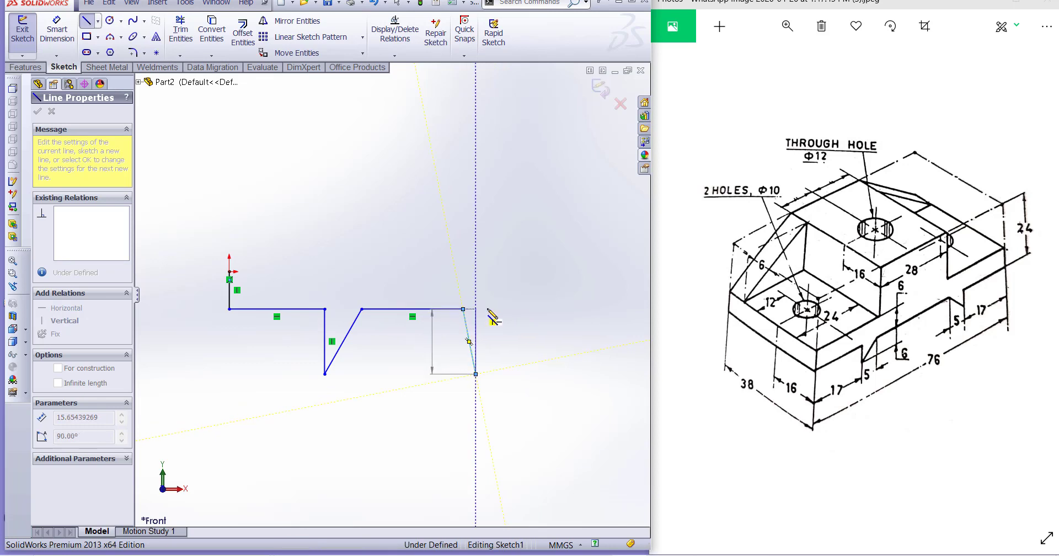
pyautogui.click(545, 309)
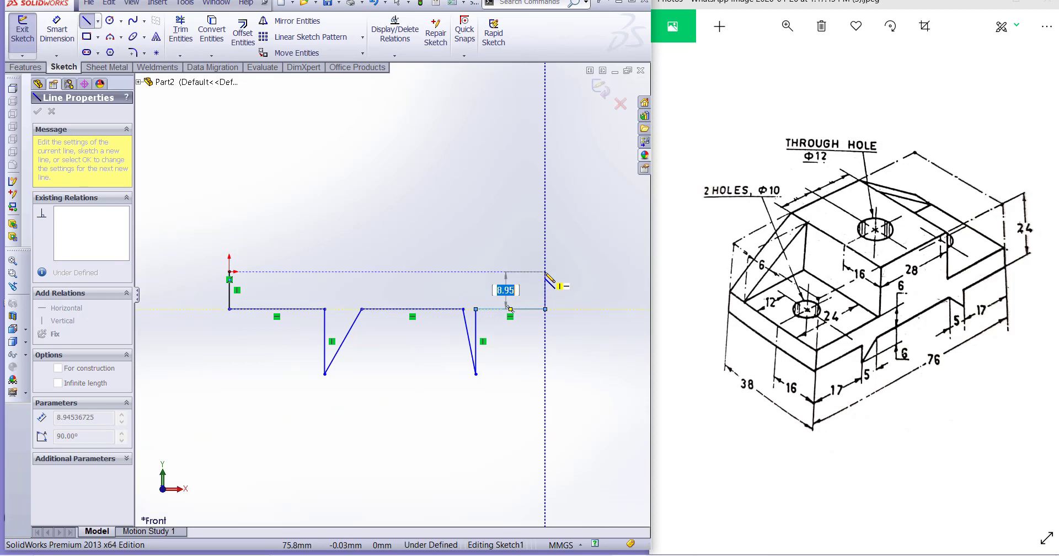
pyautogui.click(544, 272)
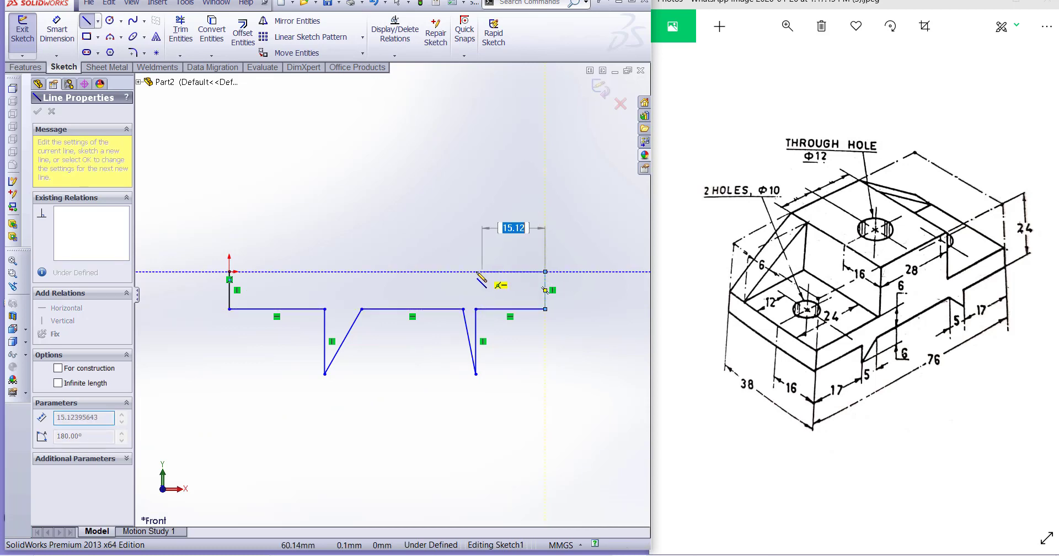
# Close the profile back to the origin with a raised central block about 17 mm wide and 20 mm tall between two horizontal shoulders.
pyautogui.click(446, 272)
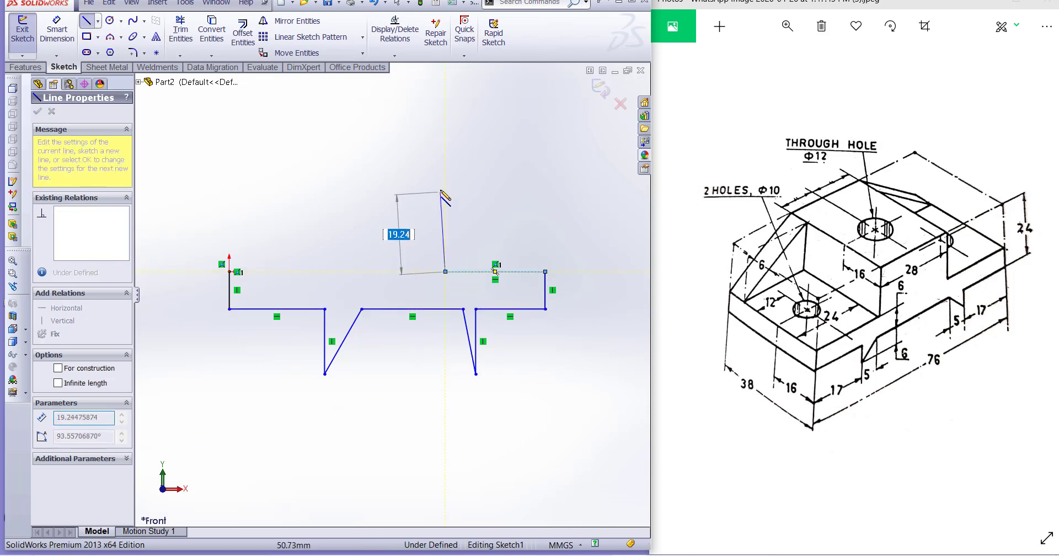
pyautogui.click(446, 189)
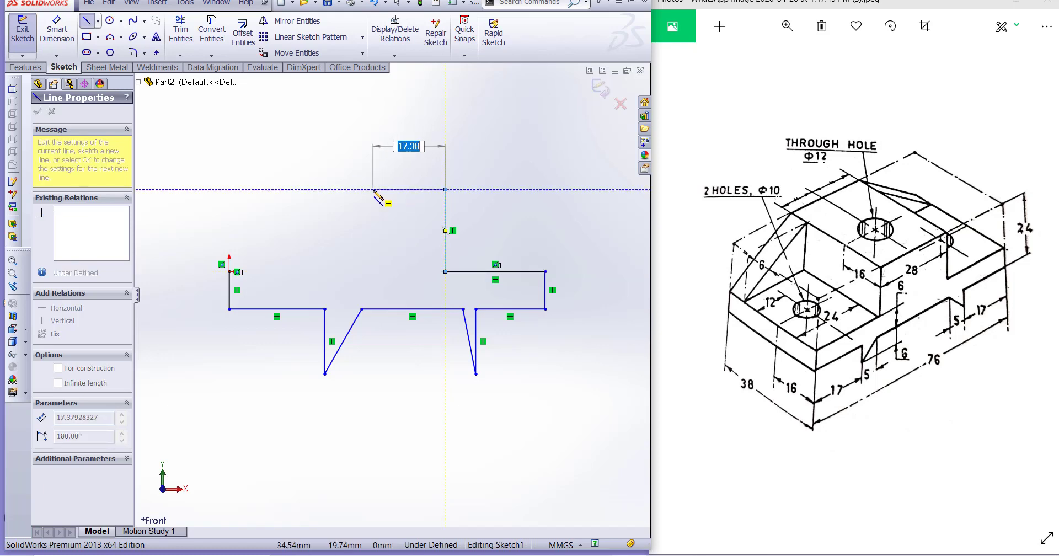
pyautogui.click(373, 189)
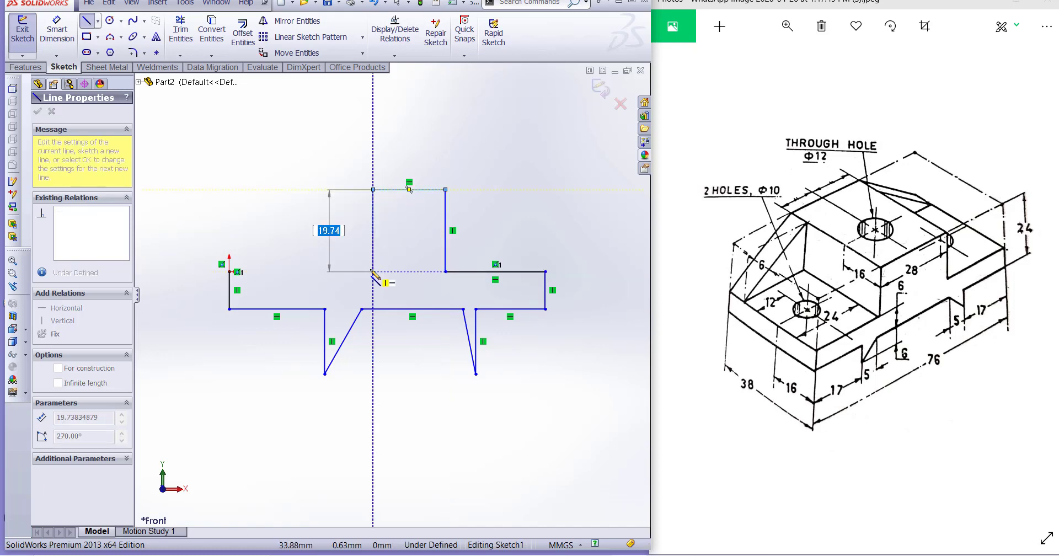
pyautogui.click(373, 272)
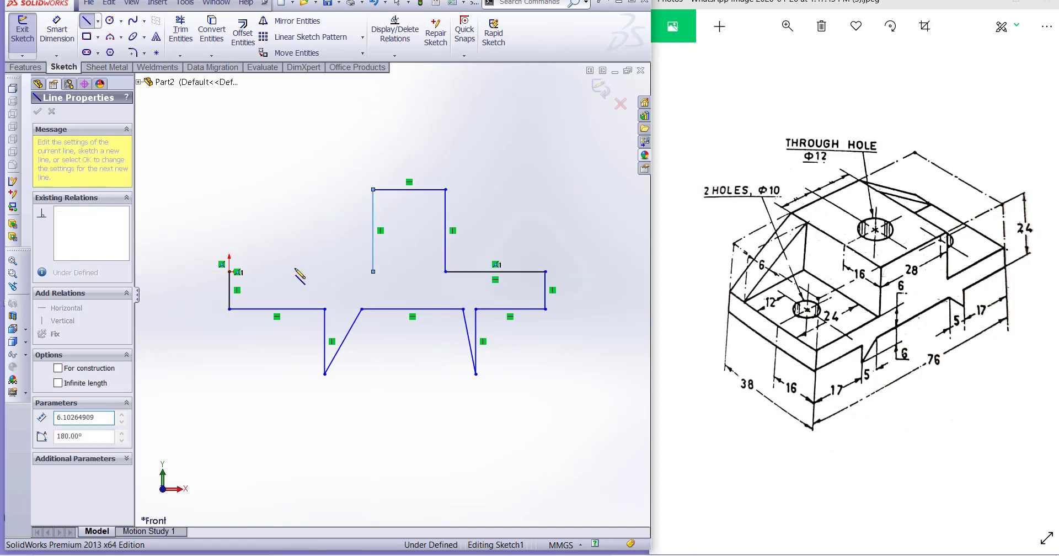
pyautogui.click(230, 272)
pyautogui.press('Escape')
# Dimension the profile's short left vertical edge to 6 mm.
pyautogui.scroll(5, 509, 248)
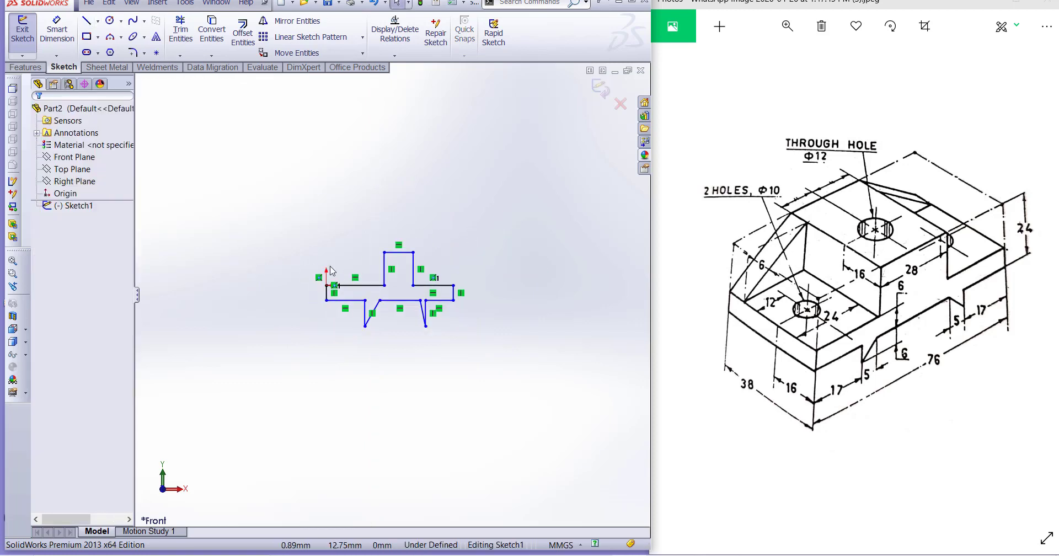
pyautogui.scroll(-3, 326, 267)
pyautogui.scroll(-1, 438, 382)
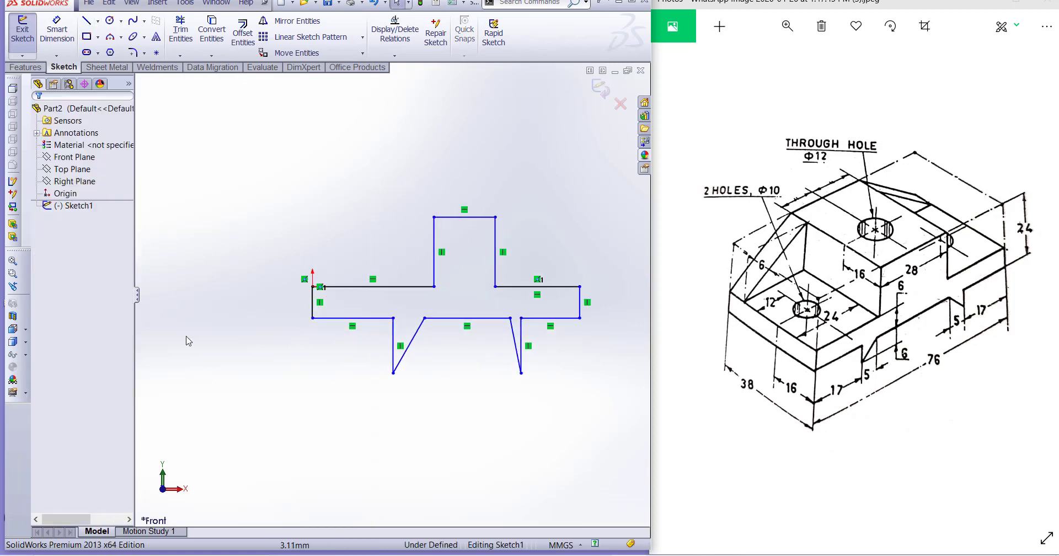
pyautogui.click(56, 31)
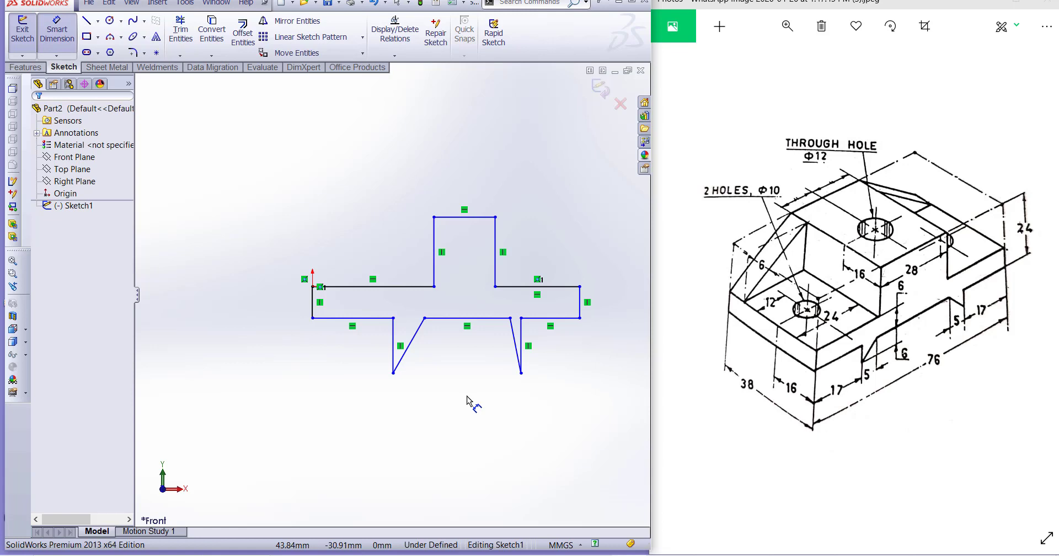
pyautogui.click(312, 307)
pyautogui.click(258, 332)
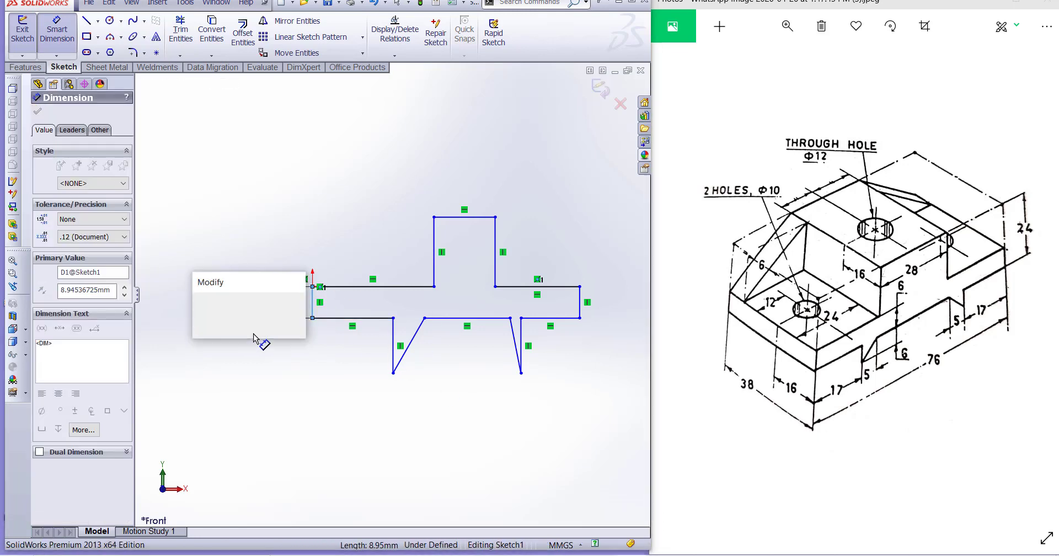
pyautogui.write('6')
pyautogui.press('Return')
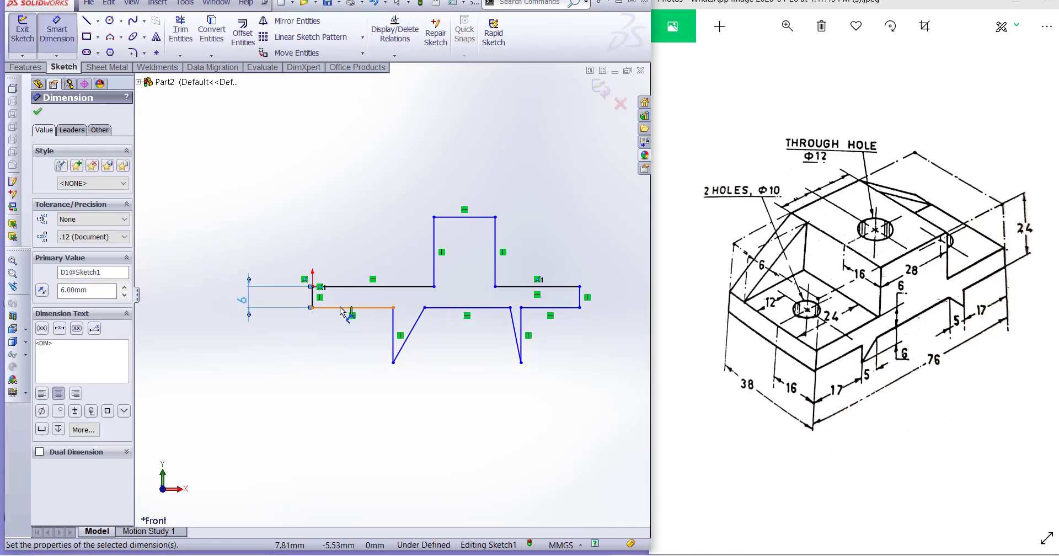
# Dimension the overall width between the profile's left and right vertical edges to 76 mm.
pyautogui.click(313, 300)
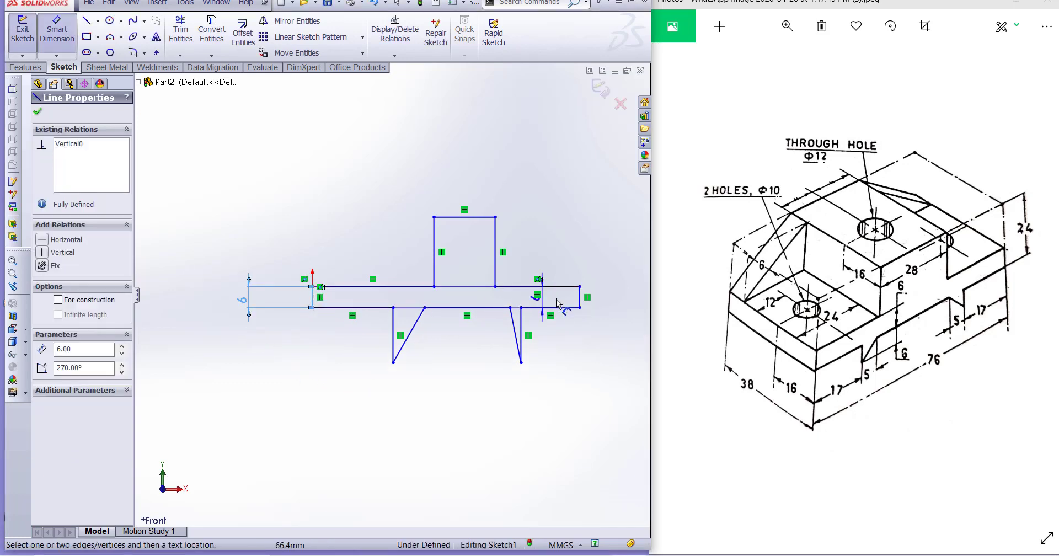
pyautogui.click(580, 300)
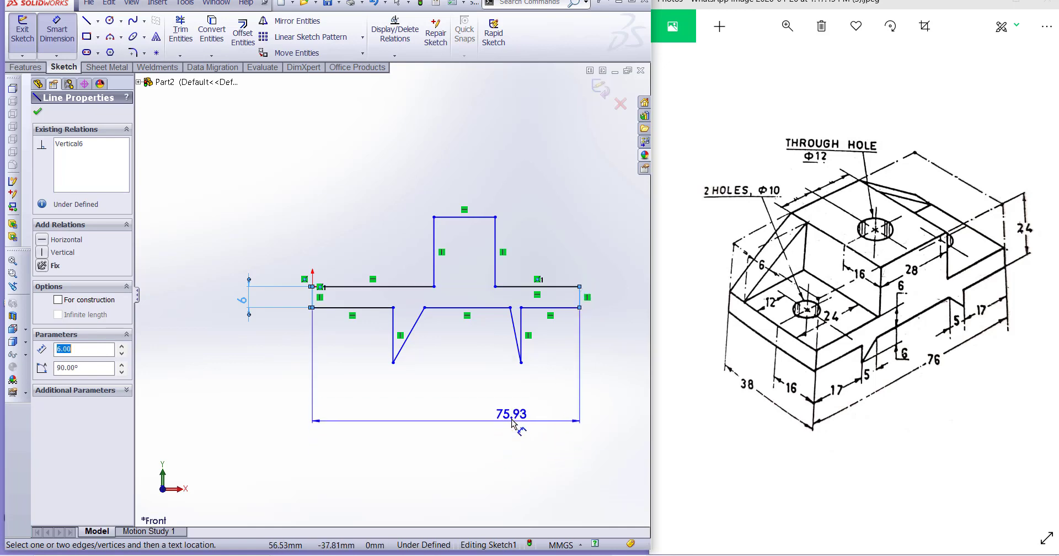
pyautogui.click(512, 434)
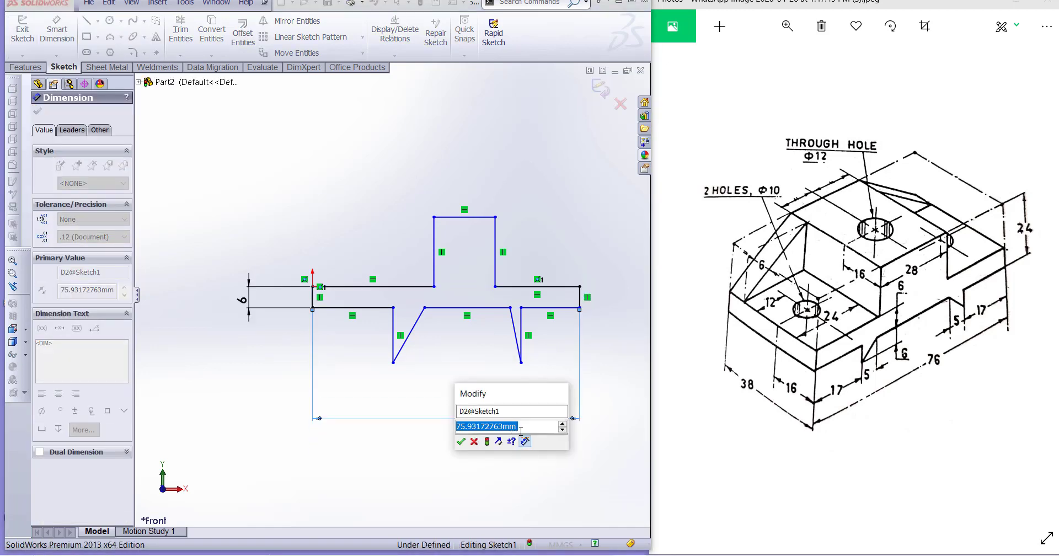
pyautogui.write('76')
pyautogui.press('Return')
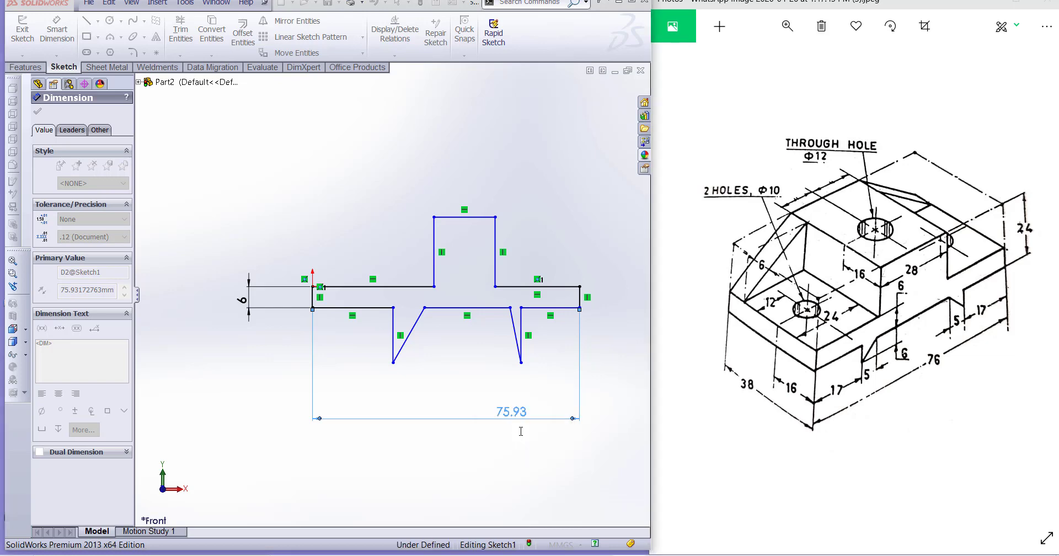
# Dimension the lower left horizontal edge, up to the first tooth, to 17 mm.
pyautogui.scroll(-2, 376, 364)
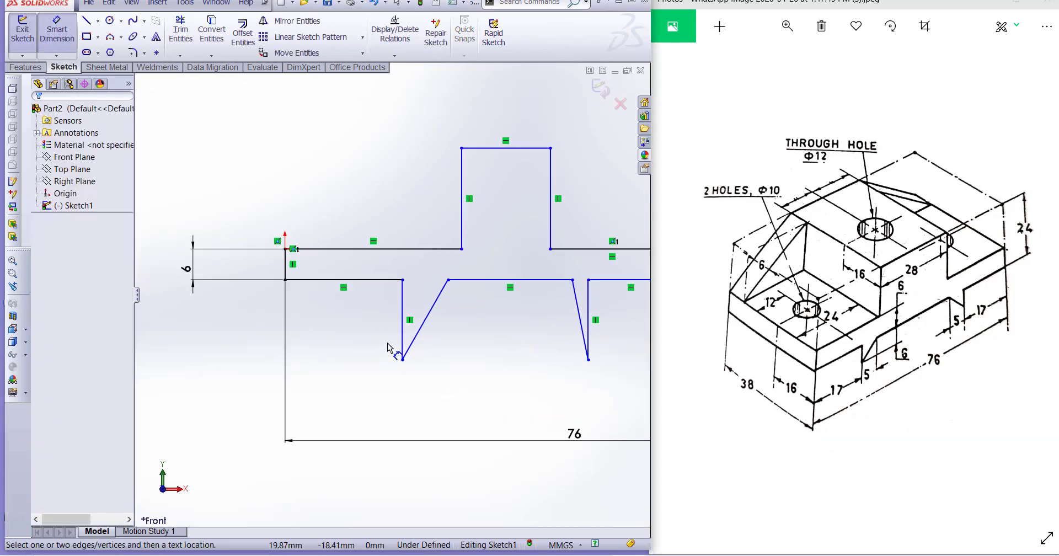
pyautogui.click(373, 280)
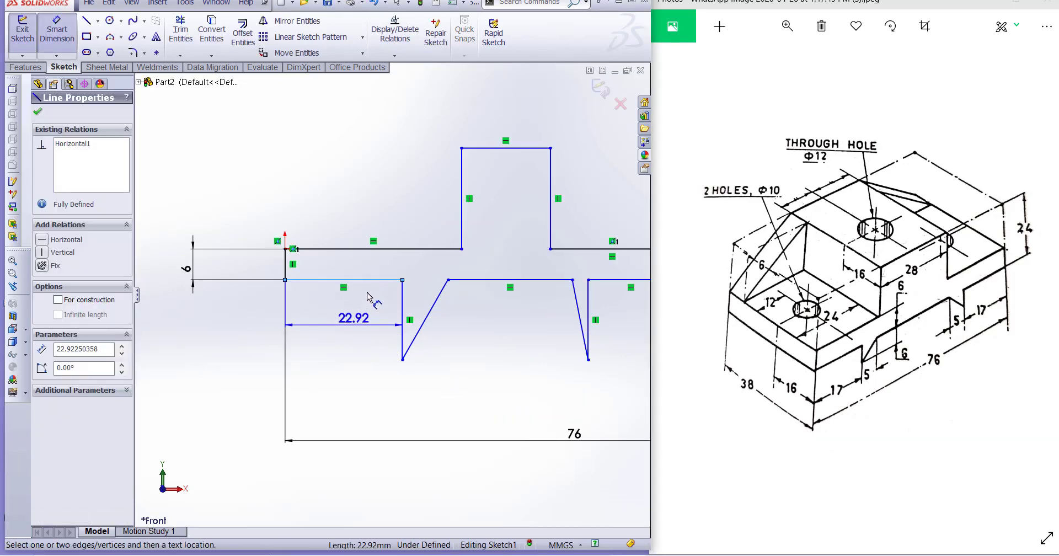
pyautogui.click(352, 329)
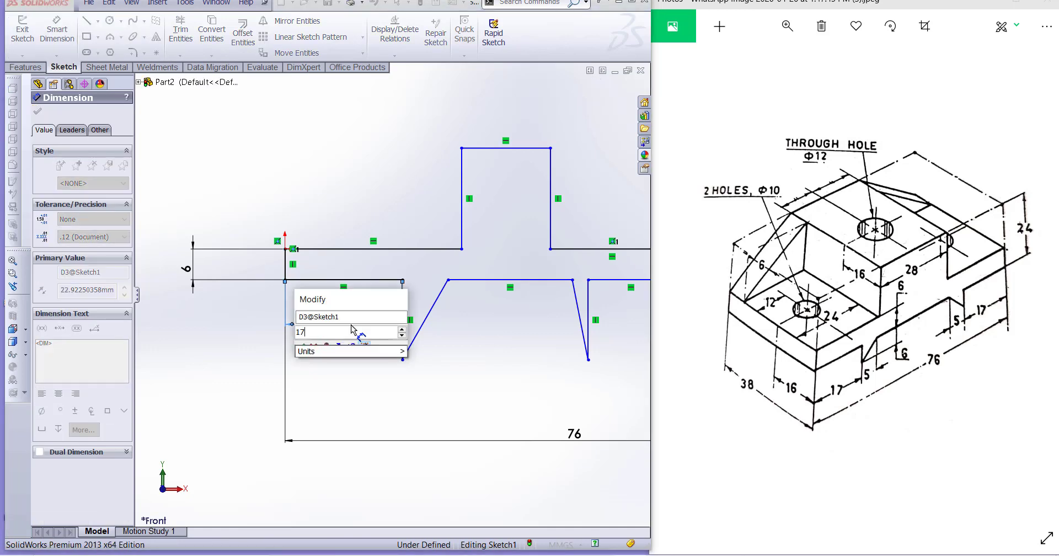
pyautogui.write('17')
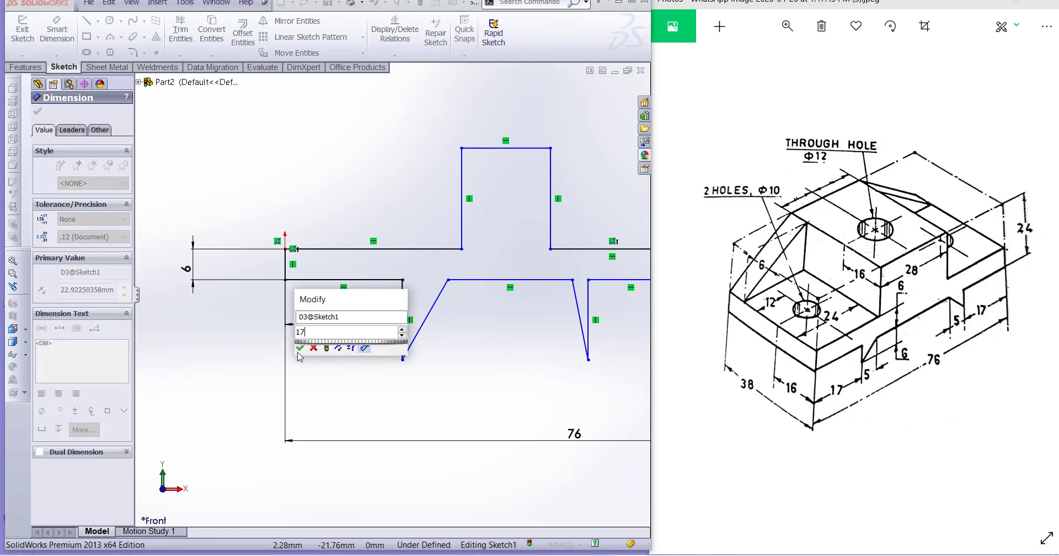
pyautogui.click(300, 348)
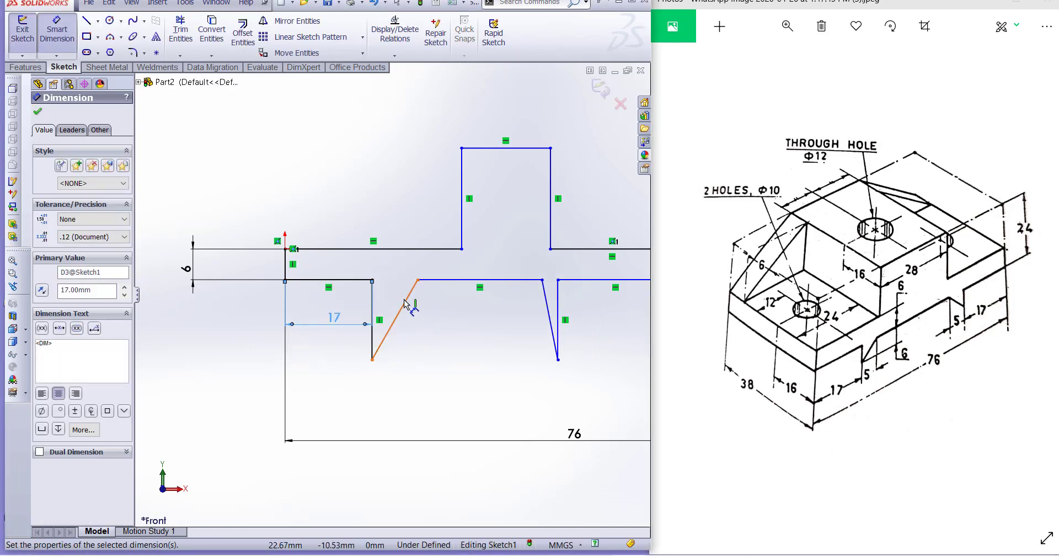
# Dimension the horizontal width of the first tooth's sloped side to 5 mm.
pyautogui.click(410, 305)
pyautogui.click(432, 415)
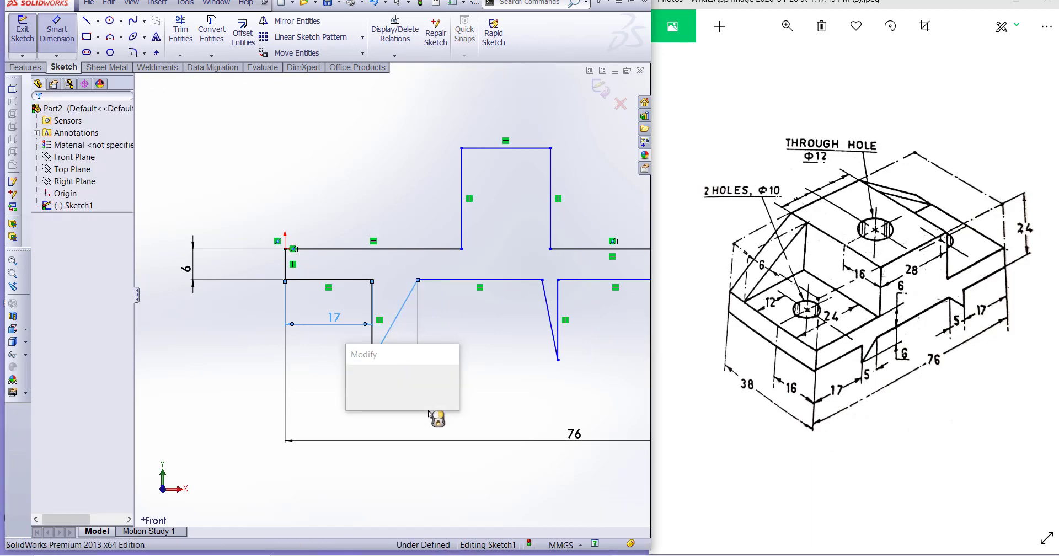
pyautogui.write('5')
pyautogui.press('Return')
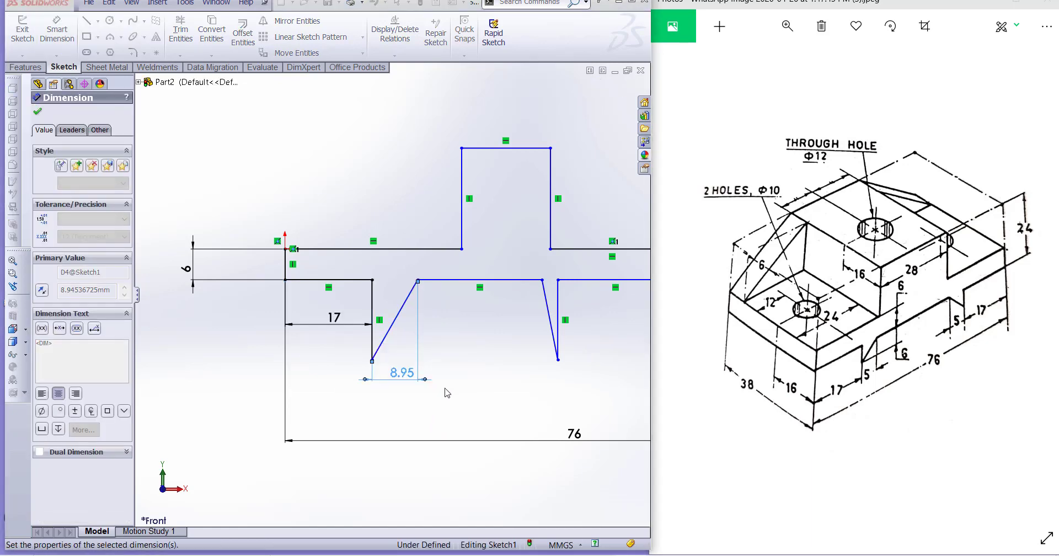
pyautogui.press('Escape')
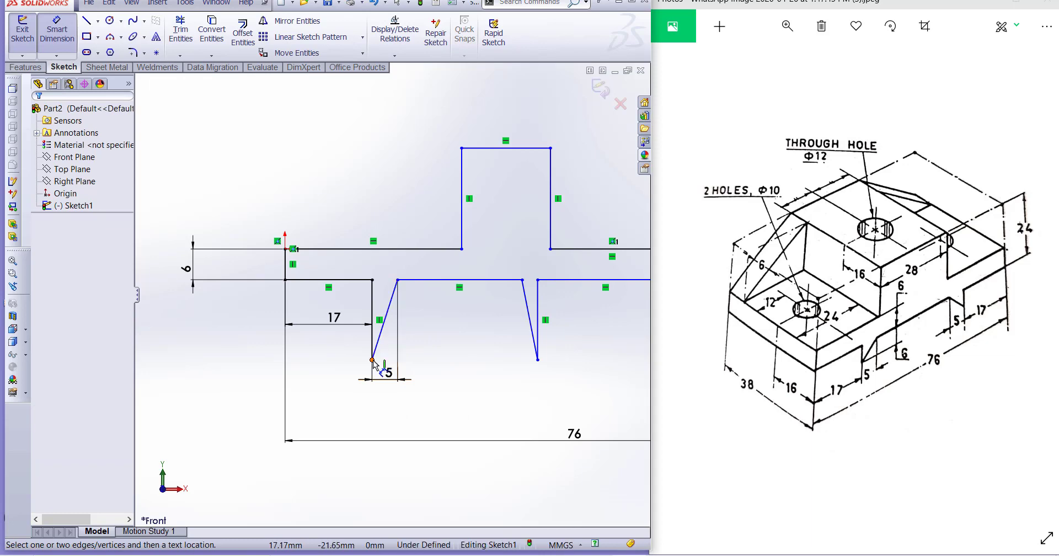
# Dimension the first tooth's depth below the lower left horizontal edge to 6 mm.
pyautogui.click(331, 280)
pyautogui.click(373, 360)
pyautogui.click(249, 325)
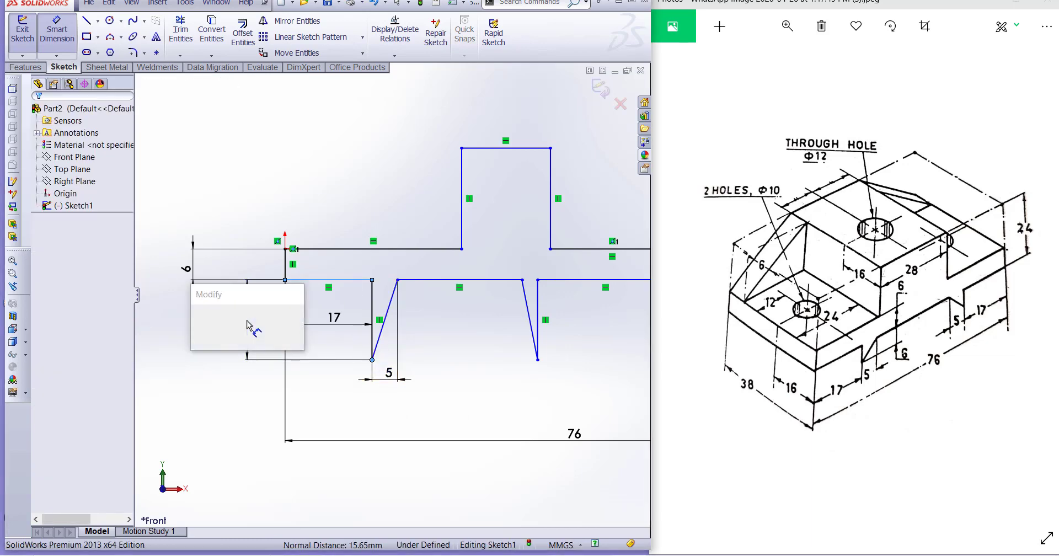
pyautogui.press('Return')
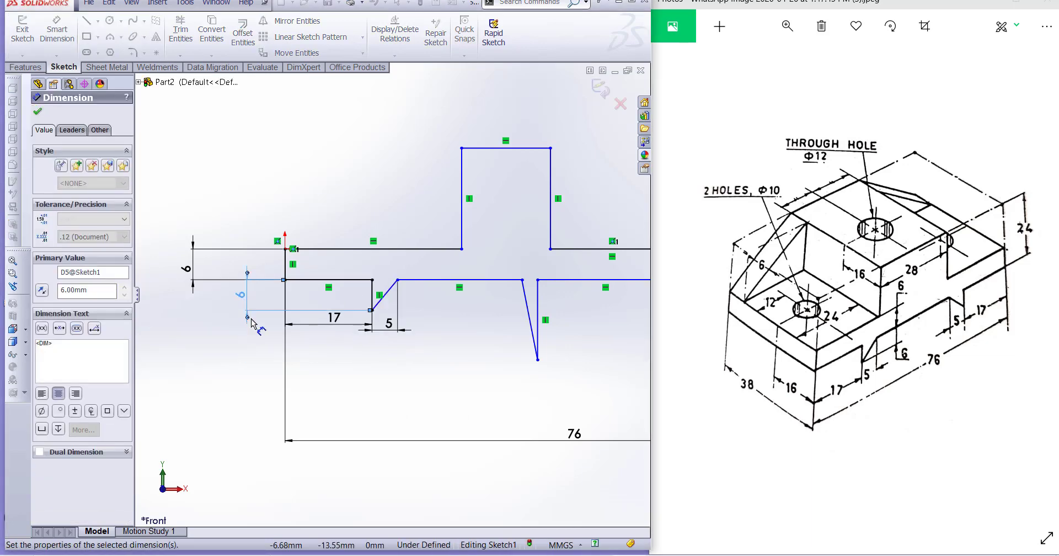
pyautogui.click(444, 357)
# Dimension the lower right horizontal edge, from the second tooth to the profile's end, to 17 mm.
pyautogui.scroll(1, 445, 357)
pyautogui.scroll(-2, 458, 336)
pyautogui.scroll(-1, 458, 337)
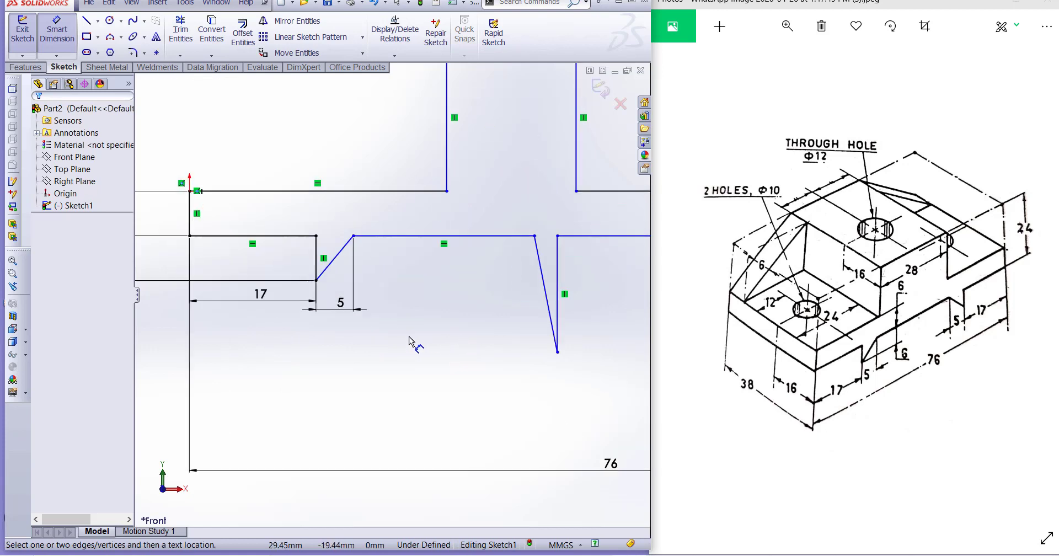
pyautogui.scroll(3, 437, 348)
pyautogui.scroll(-3, 602, 307)
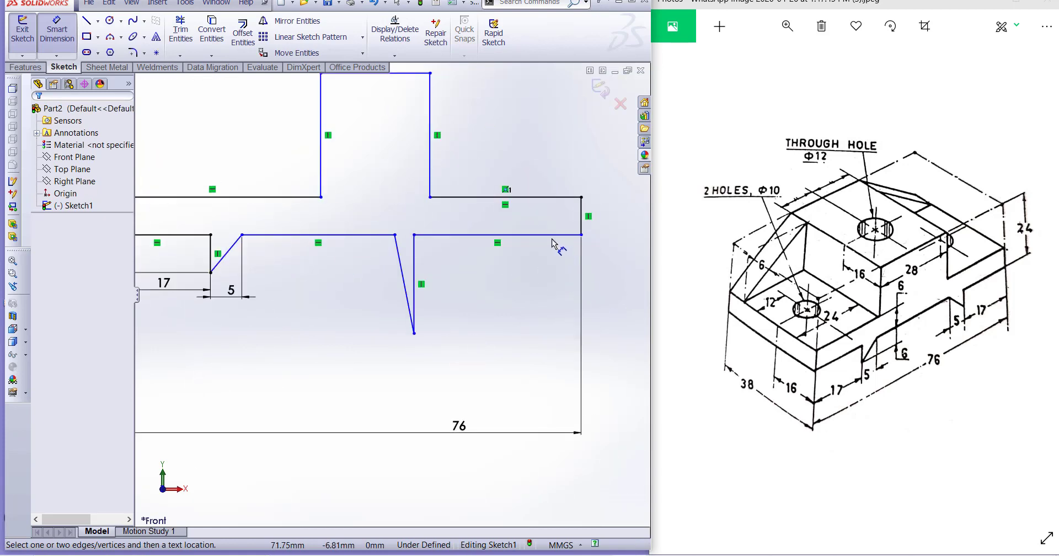
pyautogui.click(554, 243)
pyautogui.click(532, 289)
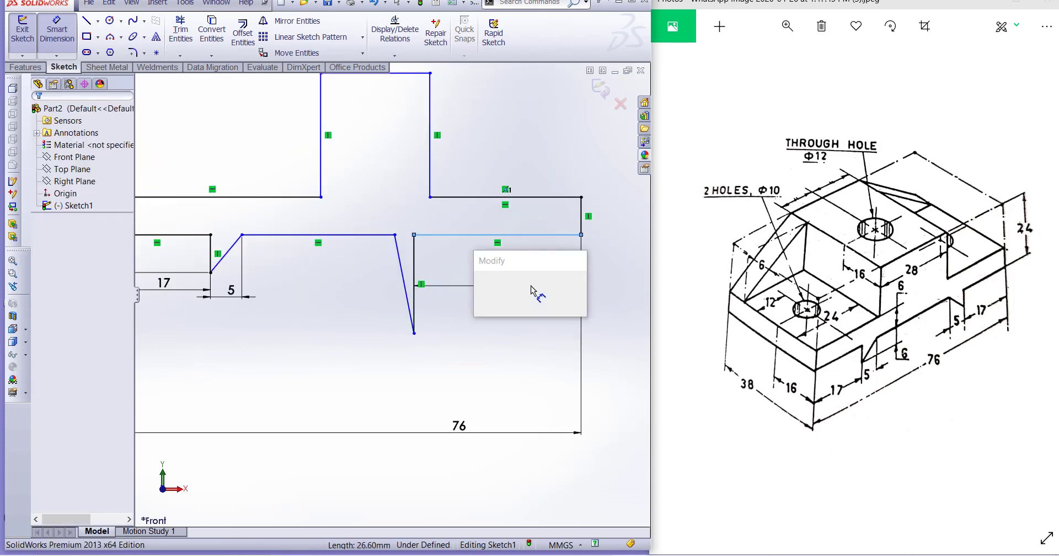
pyautogui.write('17')
pyautogui.press('Return')
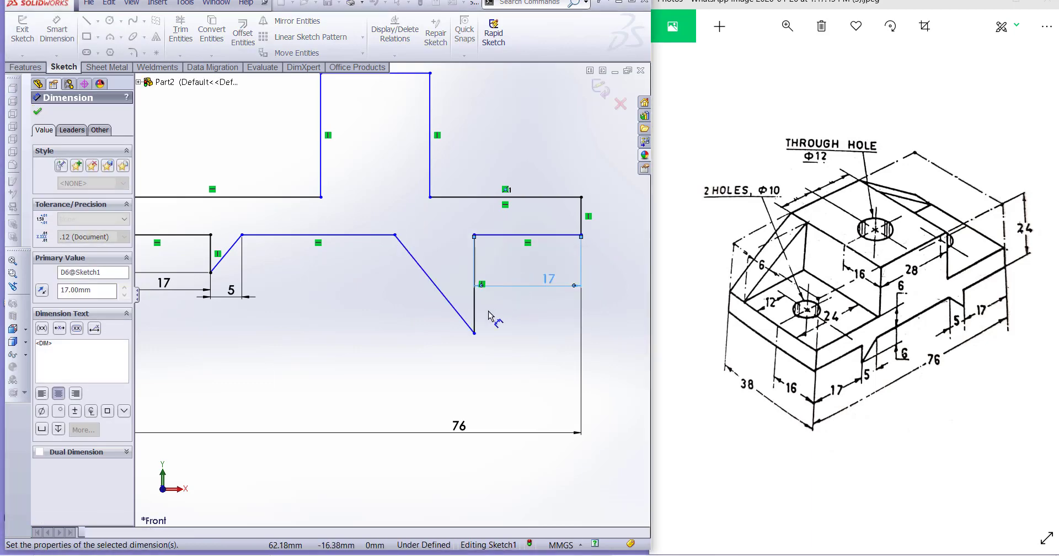
# Dimension the horizontal width of the second tooth's sloped side to 5 mm.
pyautogui.click(434, 284)
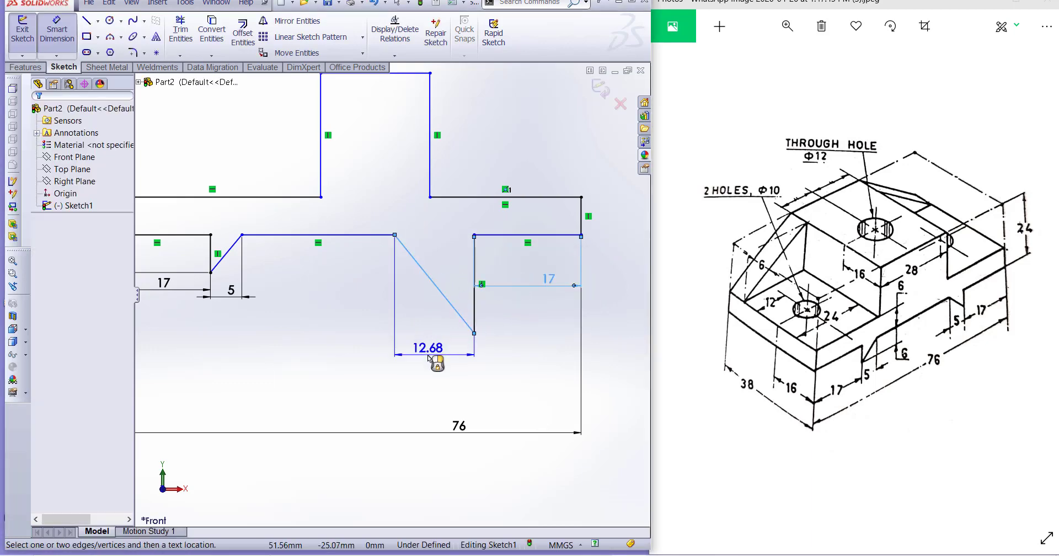
pyautogui.click(430, 359)
pyautogui.write('5')
pyautogui.press('Return')
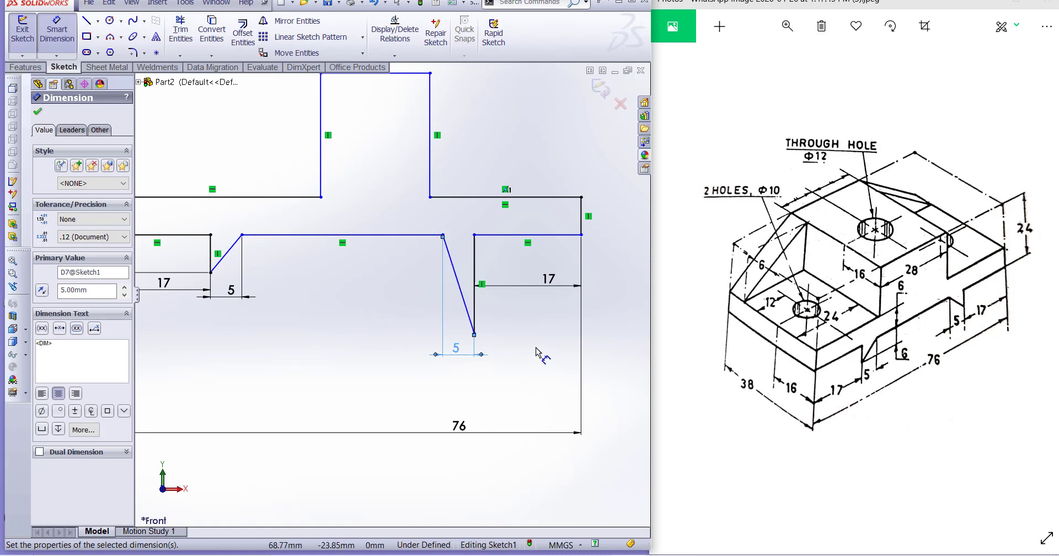
# Dimension the vertical distance from the middle lower edge to the first tooth's tip at 6 mm.
pyautogui.scroll(-2, 409, 309)
pyautogui.scroll(2, 246, 261)
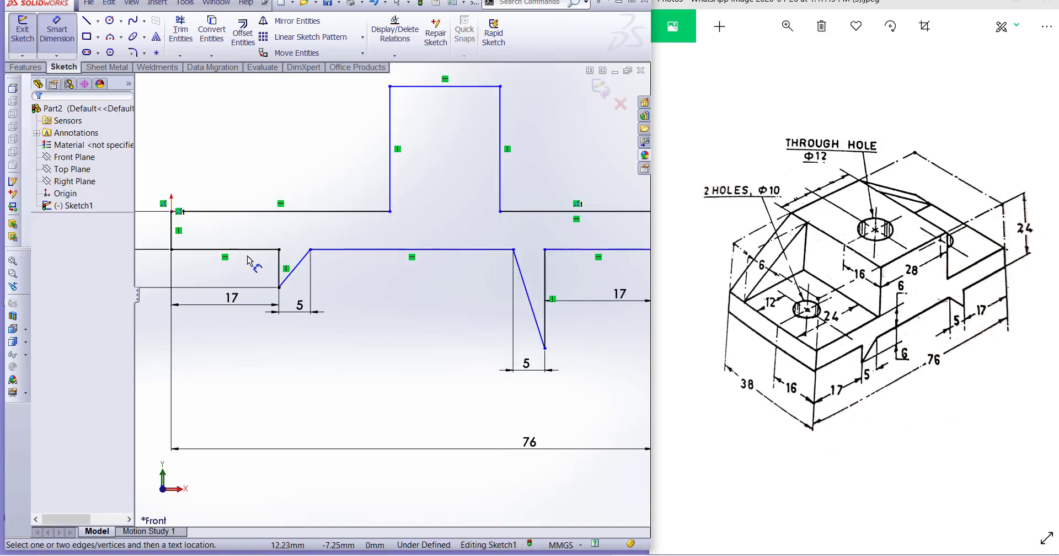
pyautogui.click(340, 252)
pyautogui.click(279, 287)
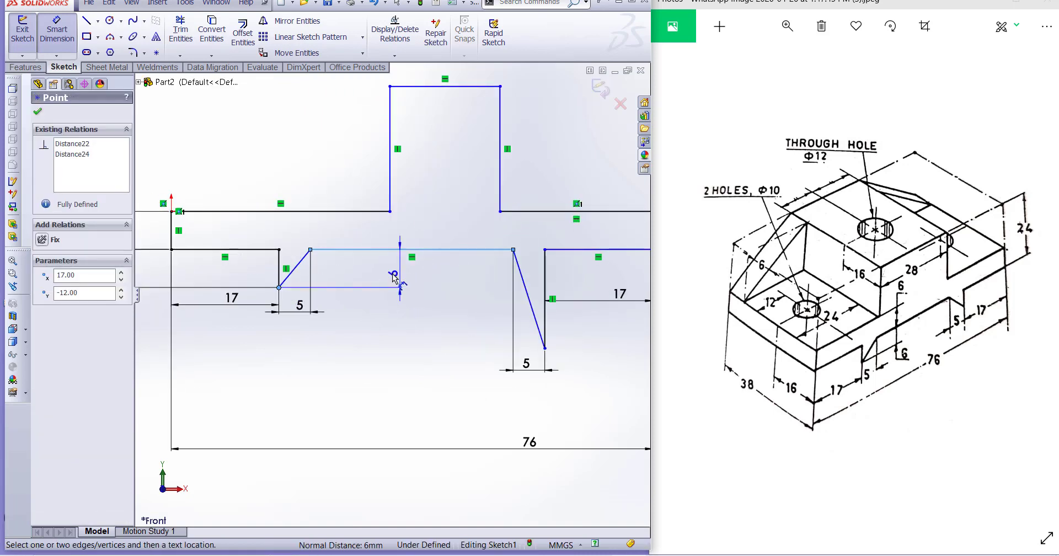
pyautogui.click(395, 276)
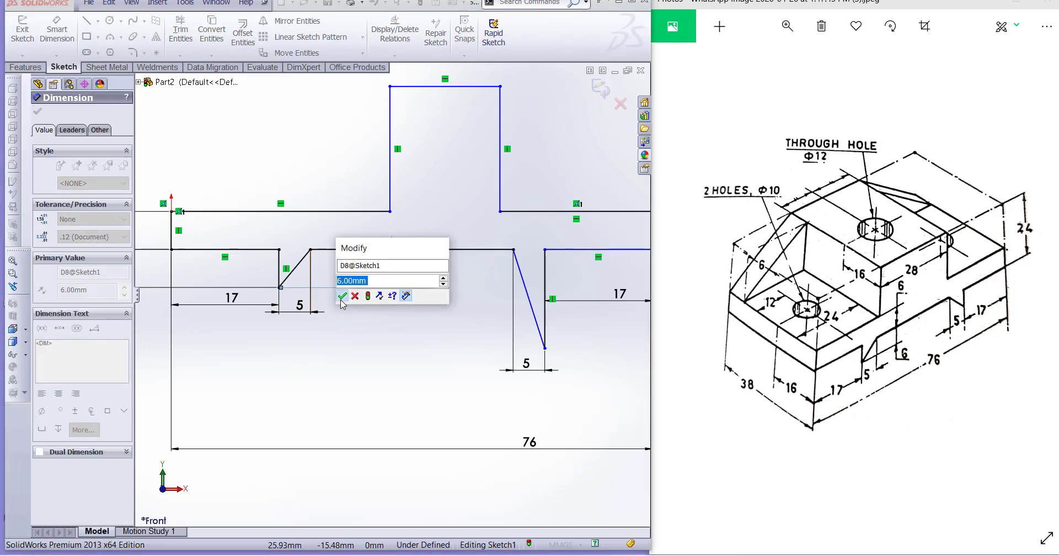
pyautogui.click(342, 296)
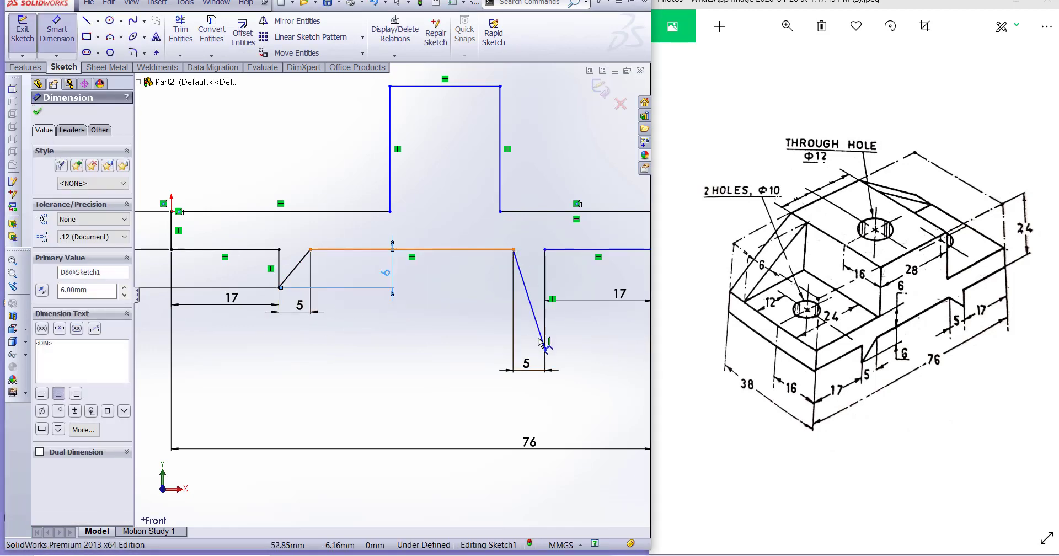
# Dimension the second tooth's depth below the middle lower edge to 6 mm.
pyautogui.click(505, 250)
pyautogui.click(545, 348)
pyautogui.click(475, 298)
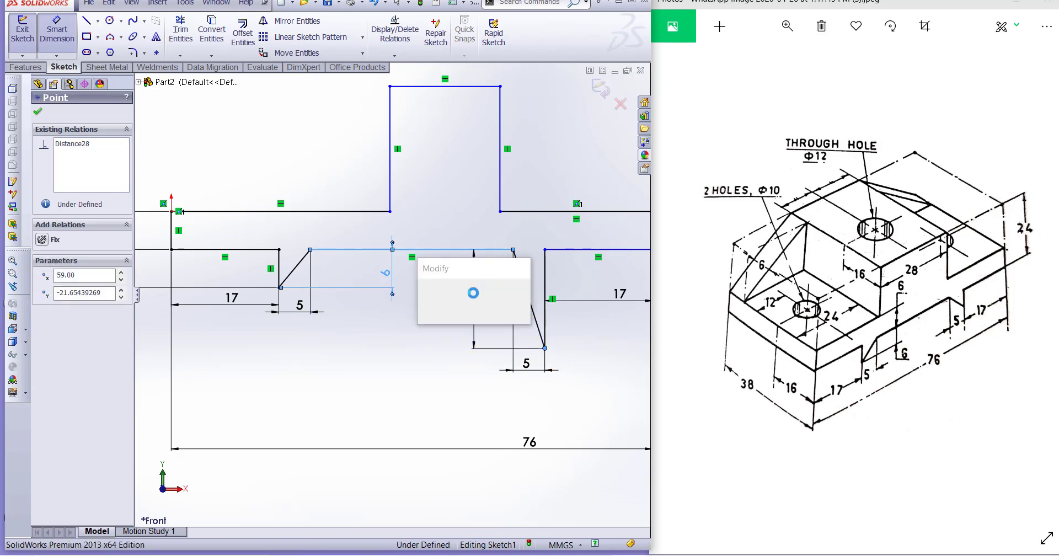
pyautogui.write('6')
pyautogui.press('Return')
pyautogui.press('Escape')
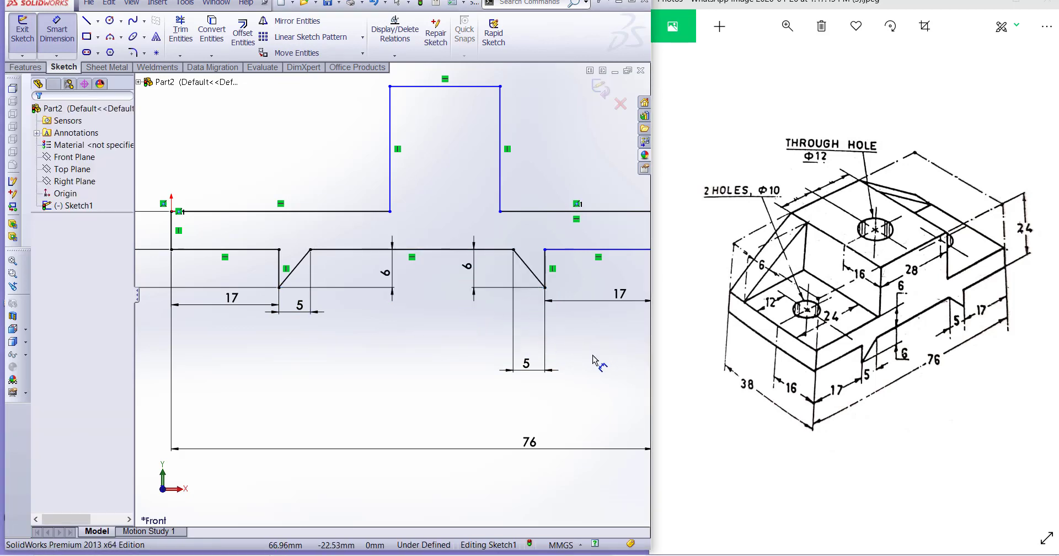
# Make the two outer lower horizontal edges of the profile collinear.
pyautogui.press('f')
pyautogui.scroll(-1, 322, 224)
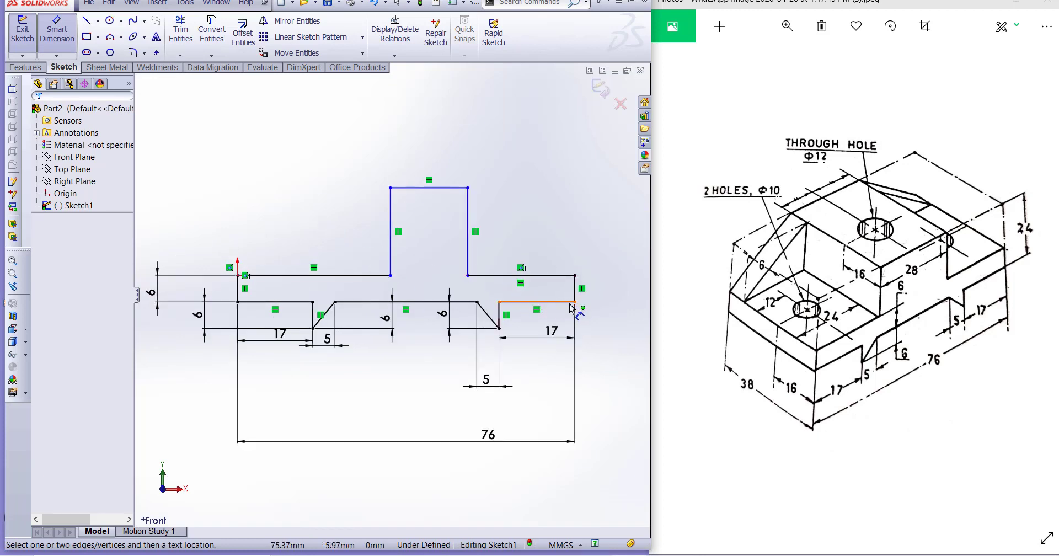
pyautogui.press('Escape')
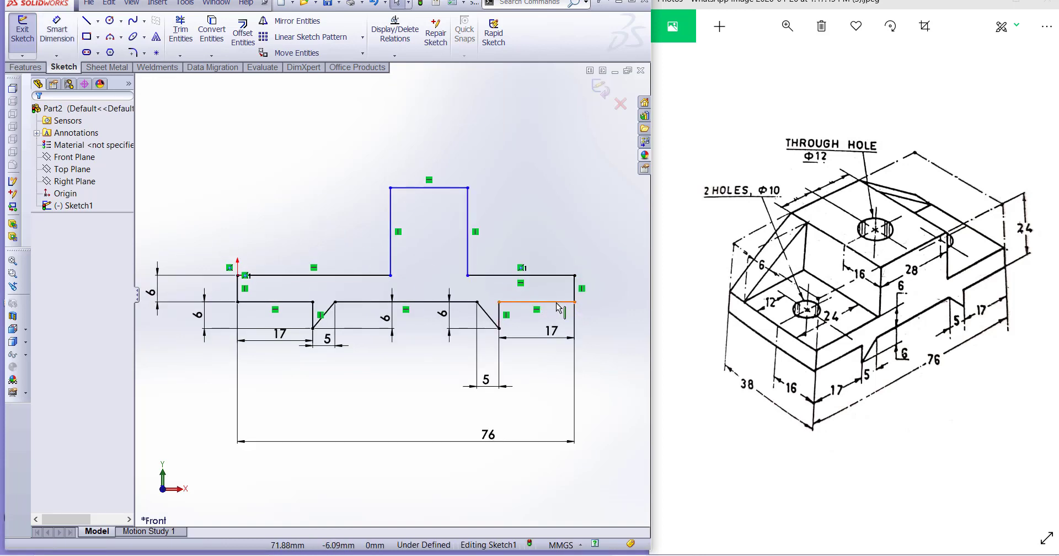
pyautogui.click(557, 303)
pyautogui.keyDown('ctrl'); pyautogui.click(292, 303); pyautogui.keyUp('ctrl')
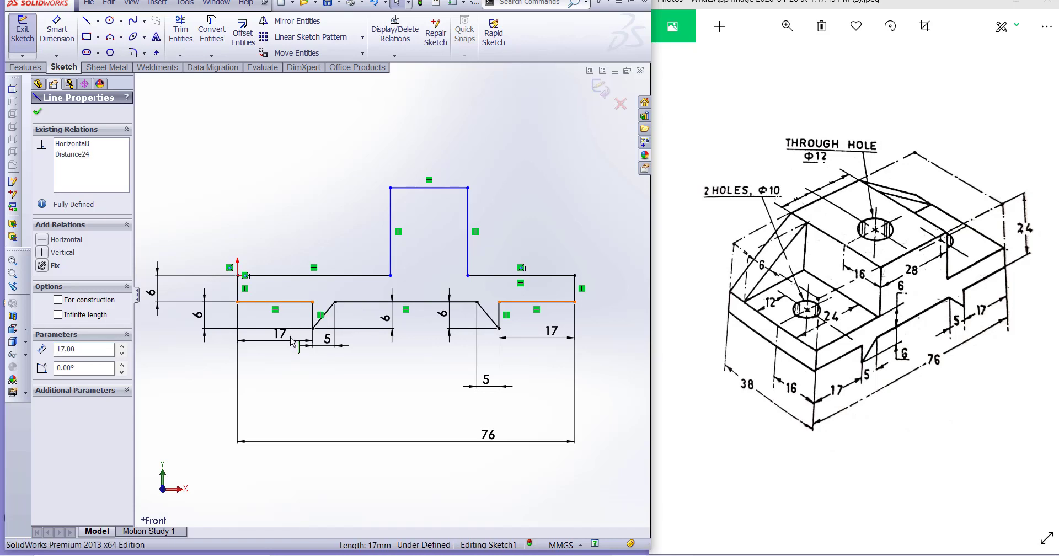
pyautogui.click(71, 341)
pyautogui.click(553, 215)
pyautogui.scroll(2, 553, 215)
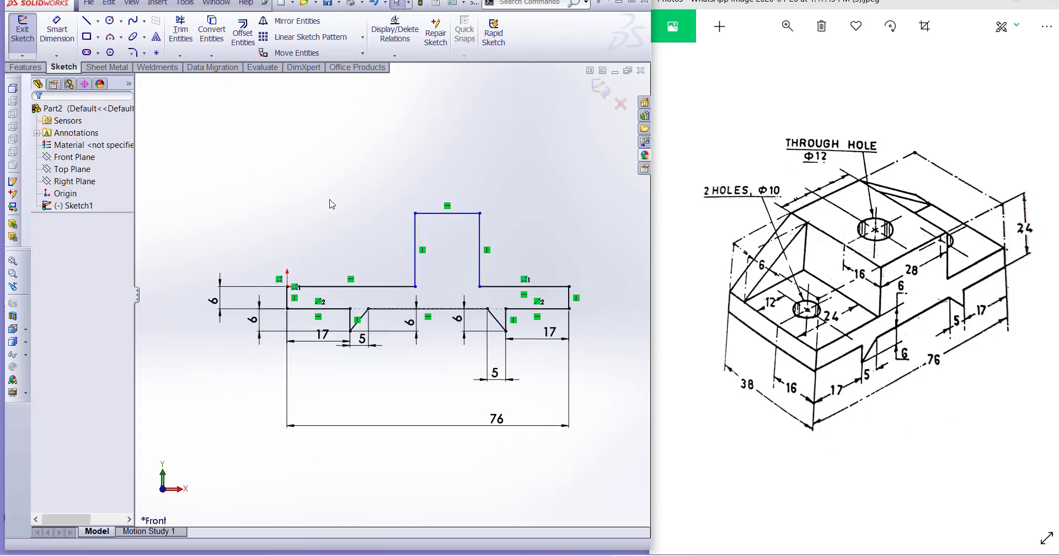
# Dimension the distance from the profile's left vertical edge to the raised block's left side to 24 mm.
pyautogui.click(62, 36)
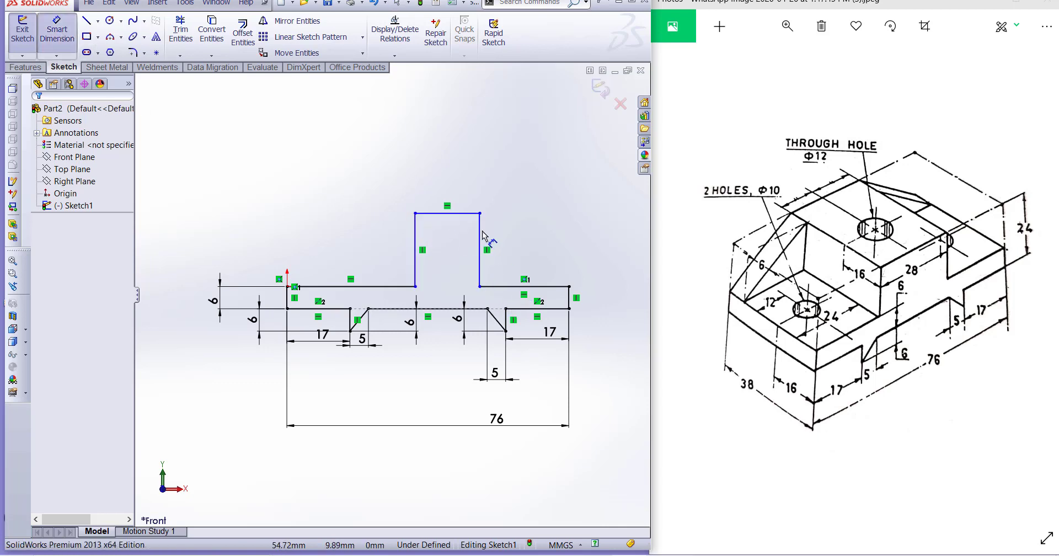
pyautogui.click(418, 241)
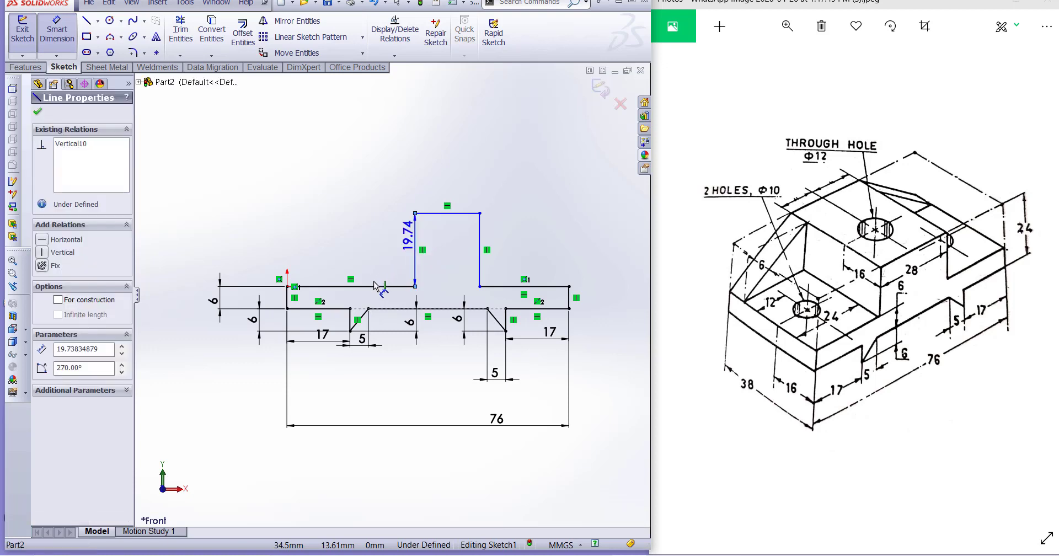
pyautogui.click(288, 298)
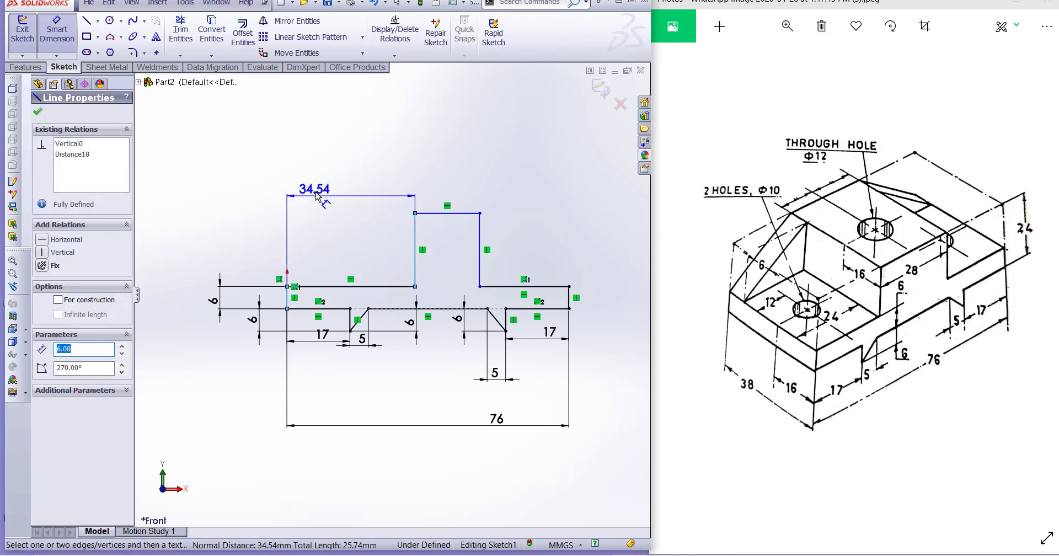
pyautogui.click(348, 200)
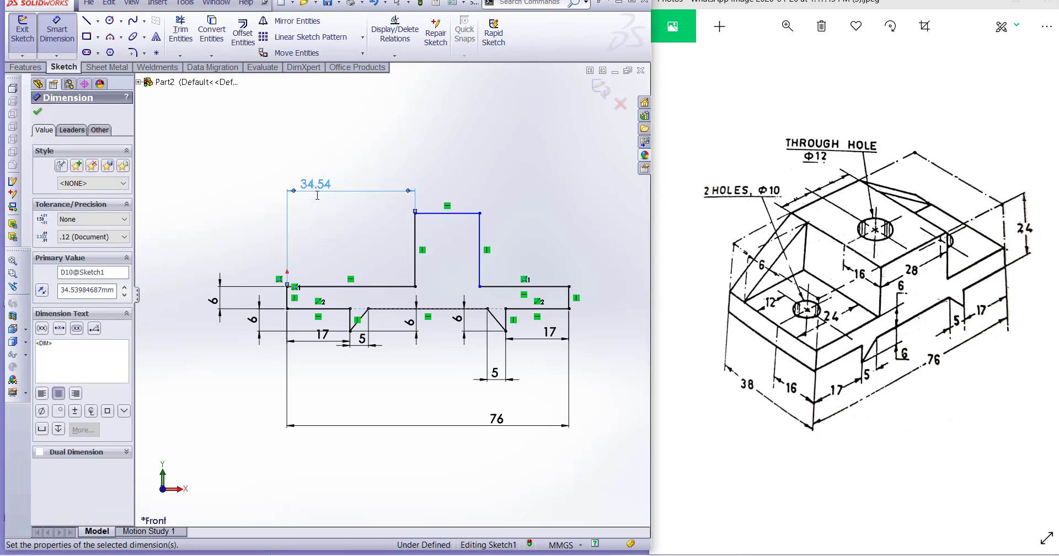
pyautogui.write('24')
pyautogui.press('Return')
# Dimension the width of the raised block's top edge to 28 mm.
pyautogui.click(442, 213)
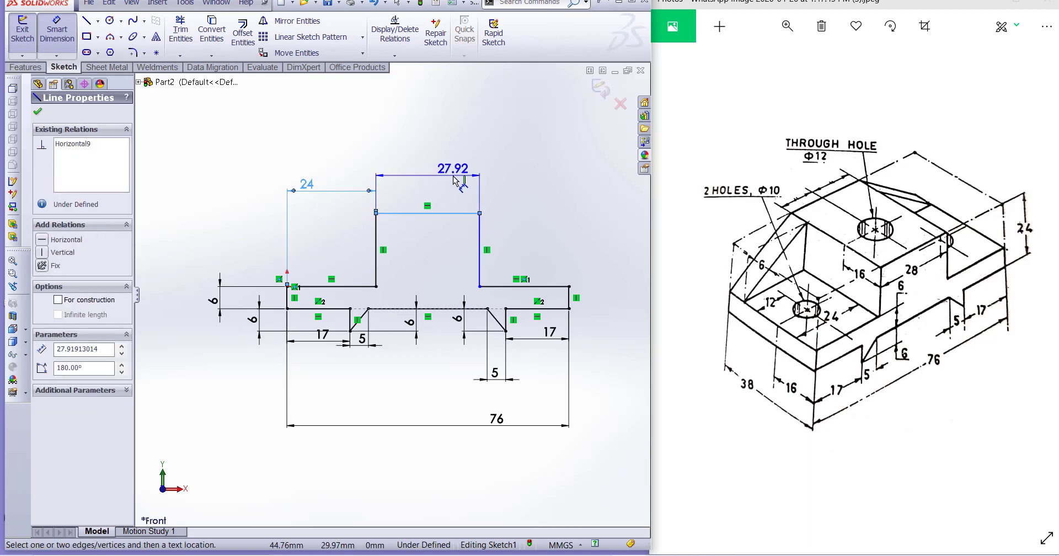
pyautogui.click(455, 176)
pyautogui.write('28')
pyautogui.press('Return')
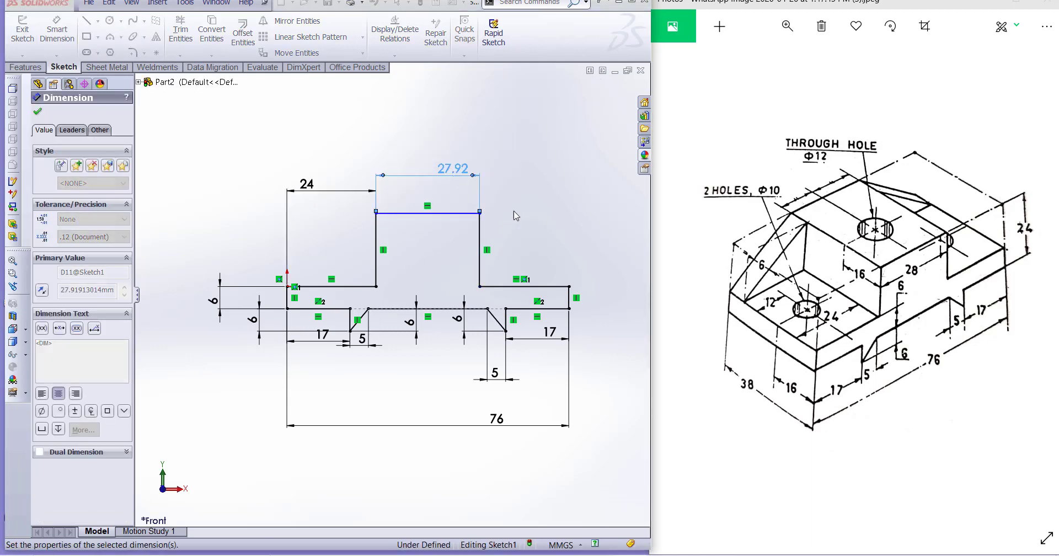
pyautogui.click(403, 231)
# Dimension the height from the lower left horizontal edge to the raised block's top edge to 24 mm.
pyautogui.click(408, 217)
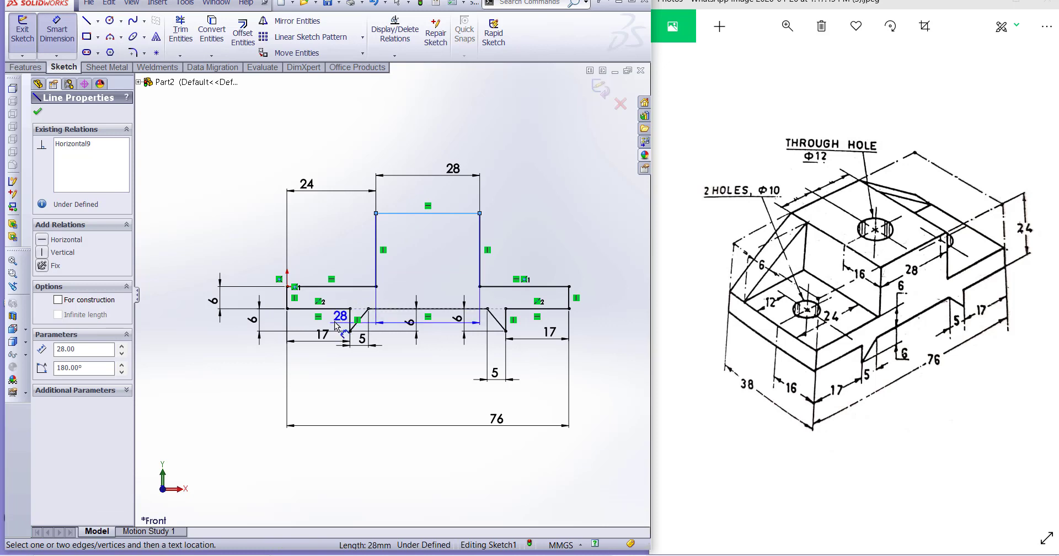
pyautogui.click(319, 309)
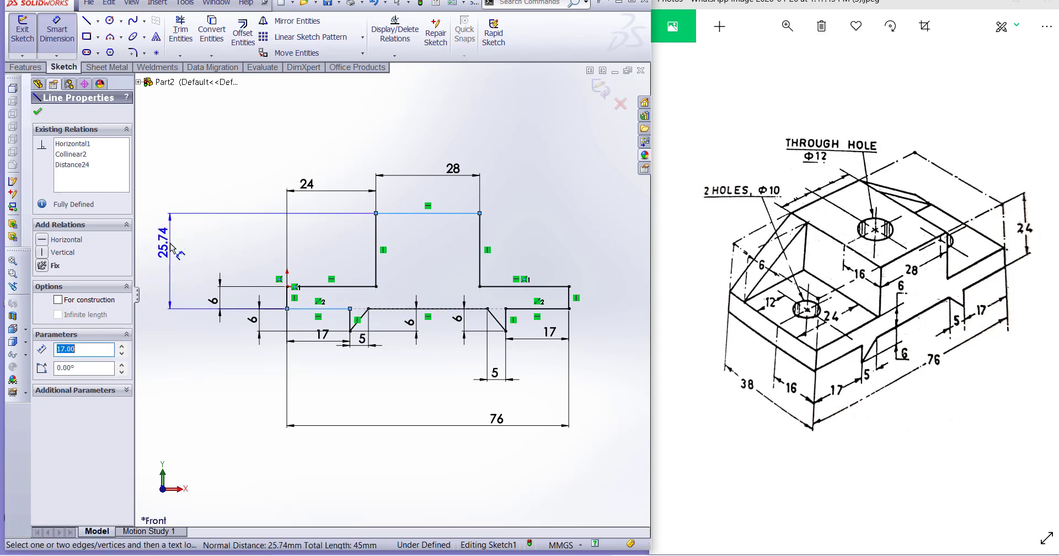
pyautogui.click(175, 250)
pyautogui.write('24')
pyautogui.press('Return')
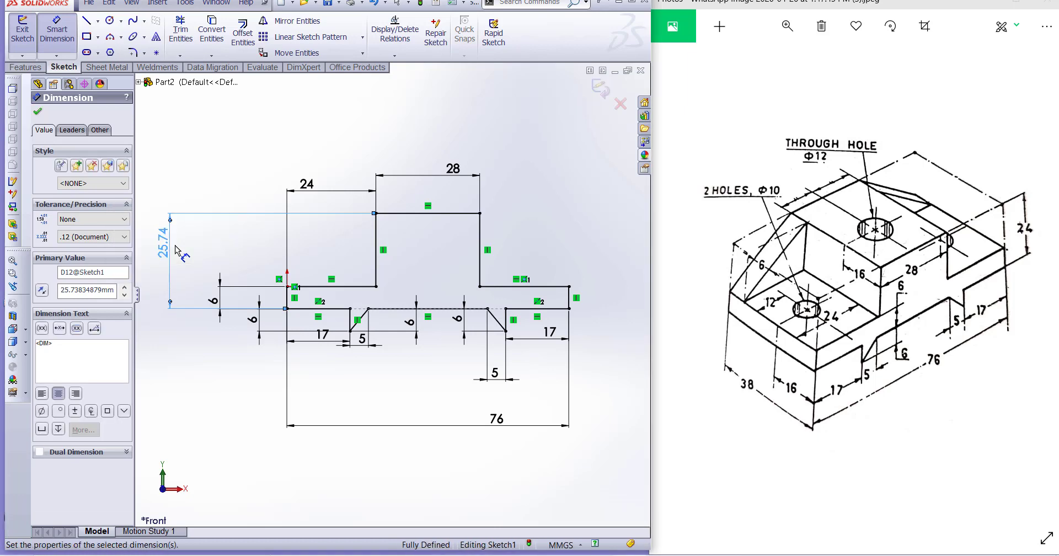
pyautogui.click(519, 209)
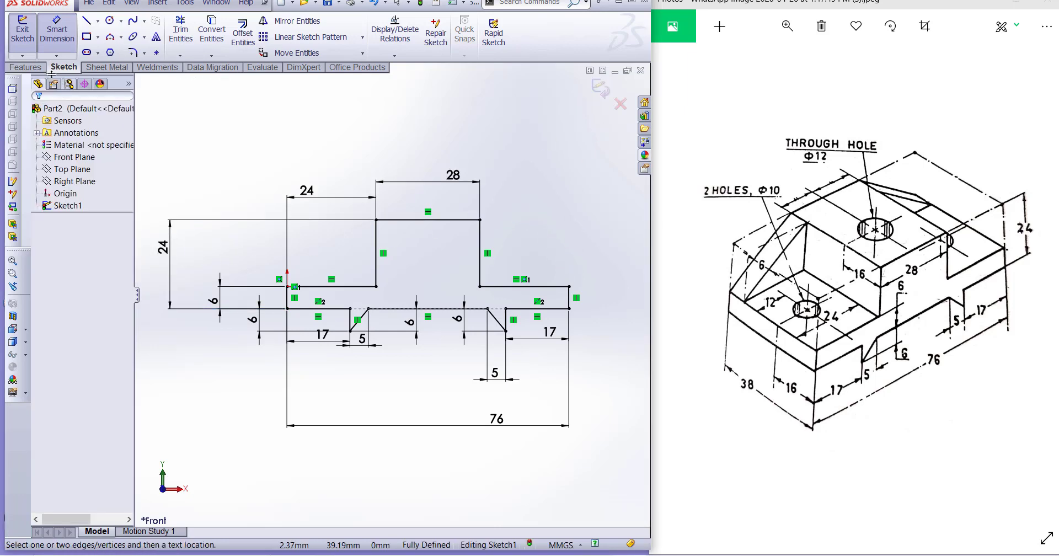
# Extrude the finished profile as a blind boss, 38 mm deep in the reversed direction.
pyautogui.click(25, 66)
pyautogui.click(27, 33)
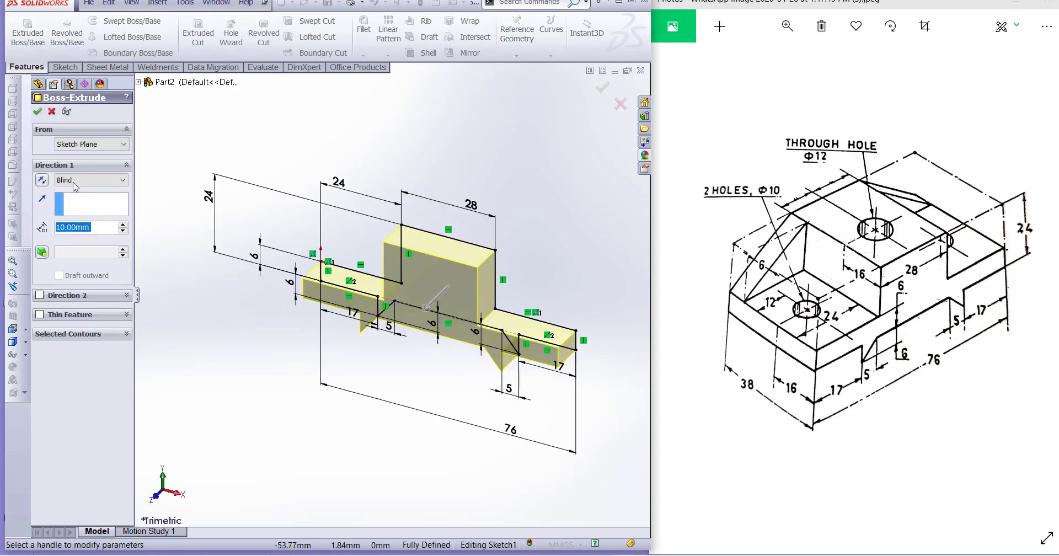
pyautogui.click(47, 183)
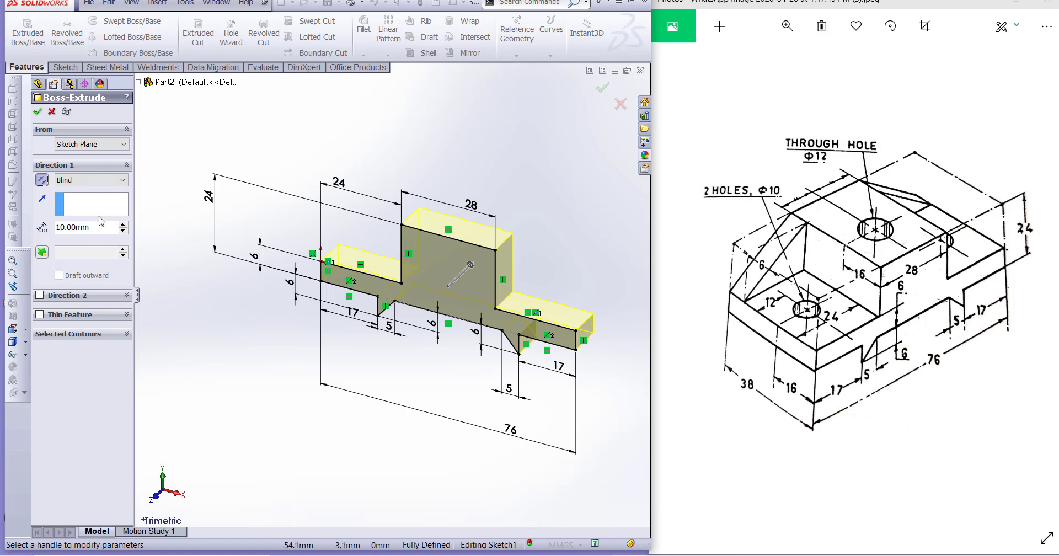
pyautogui.write('38')
pyautogui.press('Return')
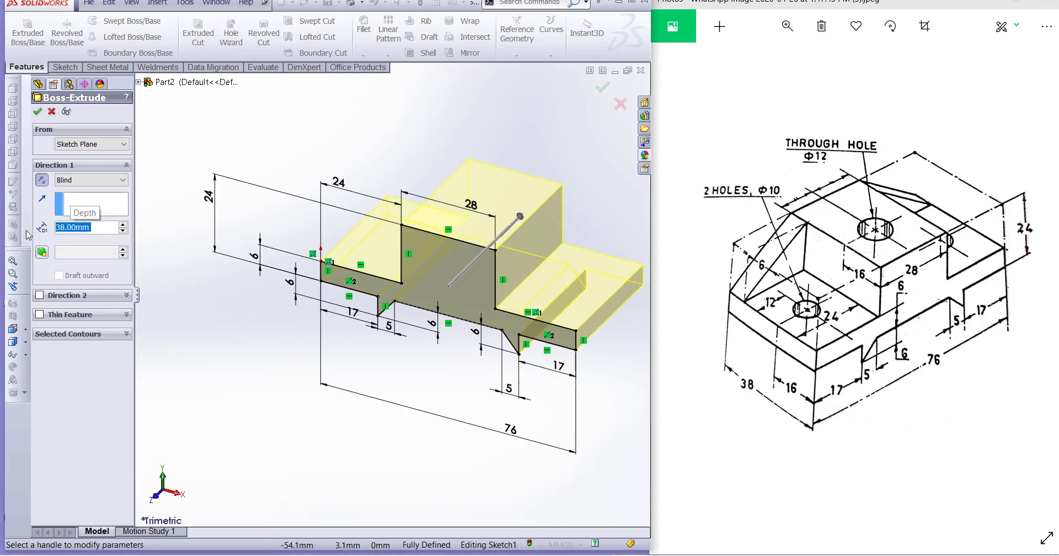
pyautogui.click(38, 112)
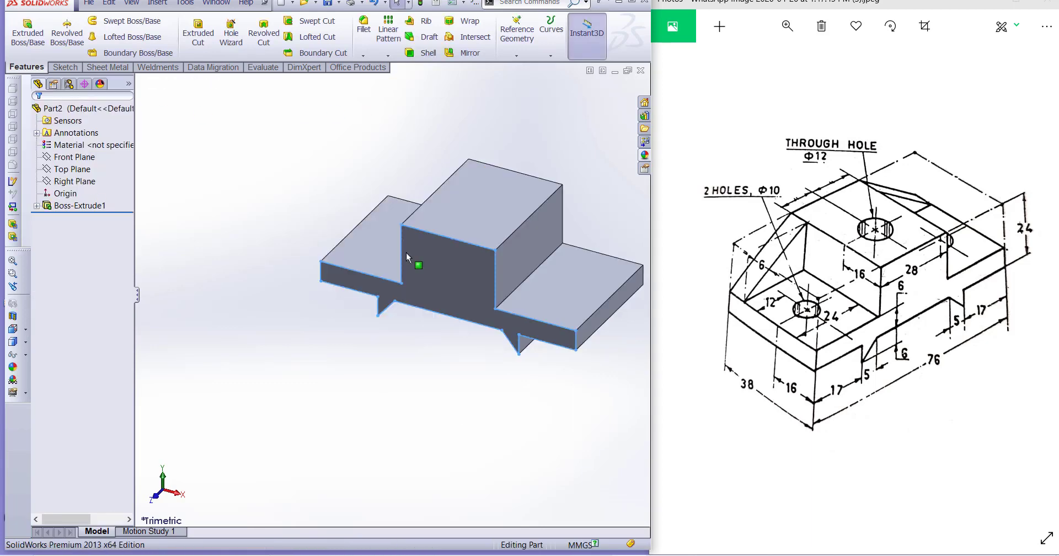
# Inspect the extruded block and orient the model to the front view.
pyautogui.scroll(3, 513, 257)
pyautogui.scroll(-2, 513, 258)
pyautogui.scroll(-2, 480, 258)
pyautogui.scroll(2, 487, 274)
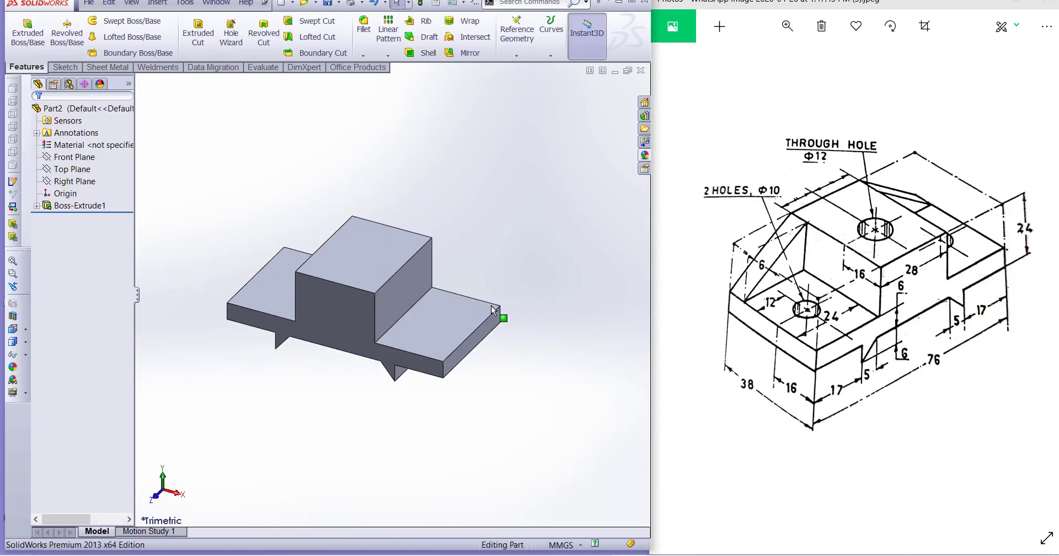
pyautogui.scroll(-3, 312, 287)
pyautogui.scroll(2, 313, 287)
pyautogui.scroll(1, 367, 289)
pyautogui.scroll(-1, 391, 301)
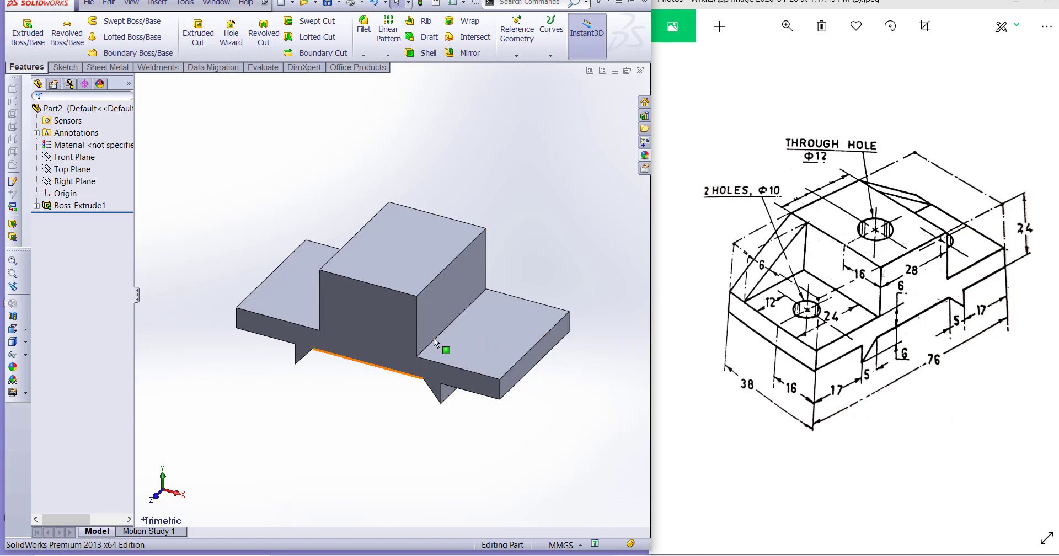
pyautogui.click(25, 330)
pyautogui.click(28, 371)
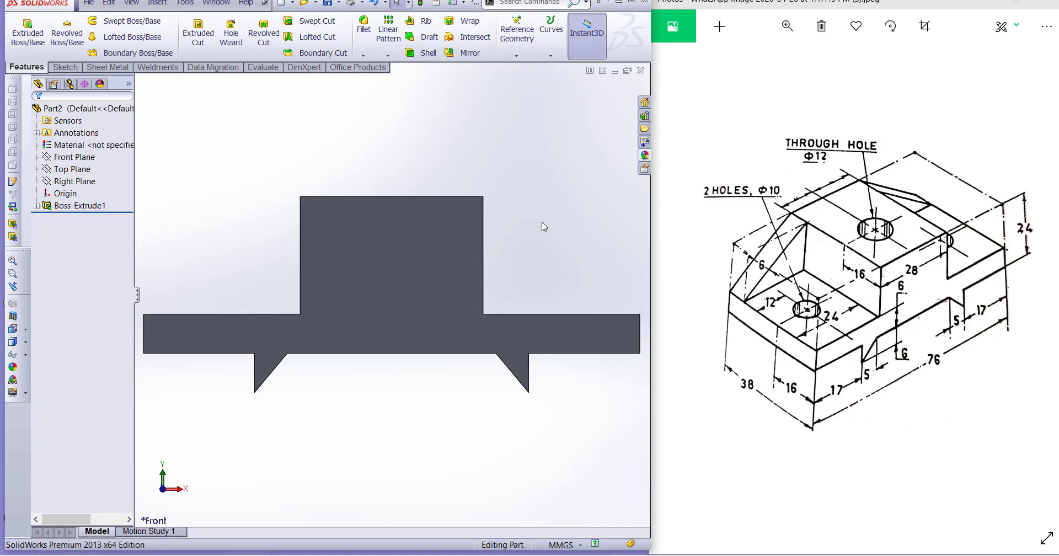
# Create a reference plane offset 38 mm from the block's front face, flipped so that it lies on the back face.
pyautogui.moveTo(544, 227); pyautogui.dragTo(505, 272, button='middle')
pyautogui.scroll(2, 565, 314)
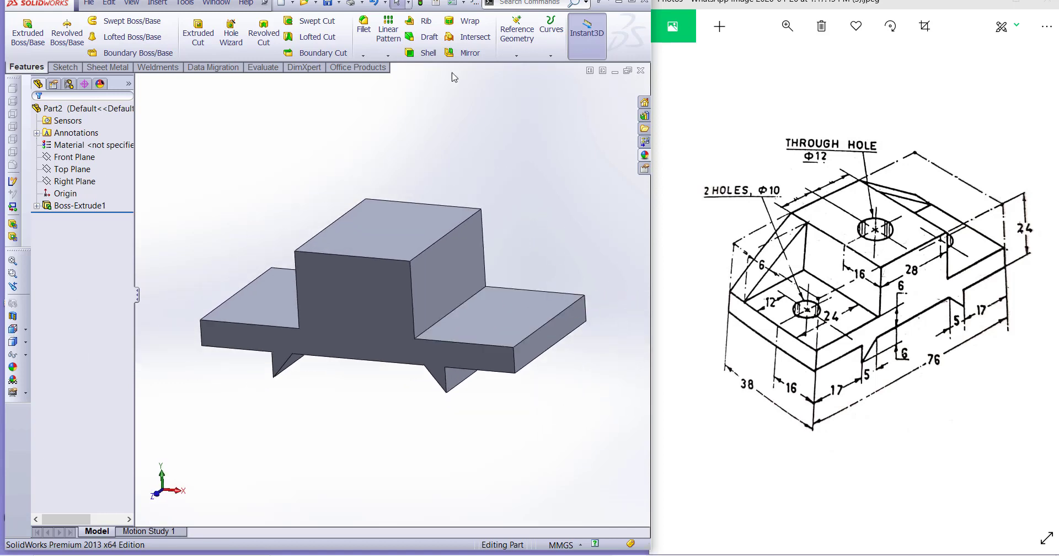
pyautogui.click(385, 283)
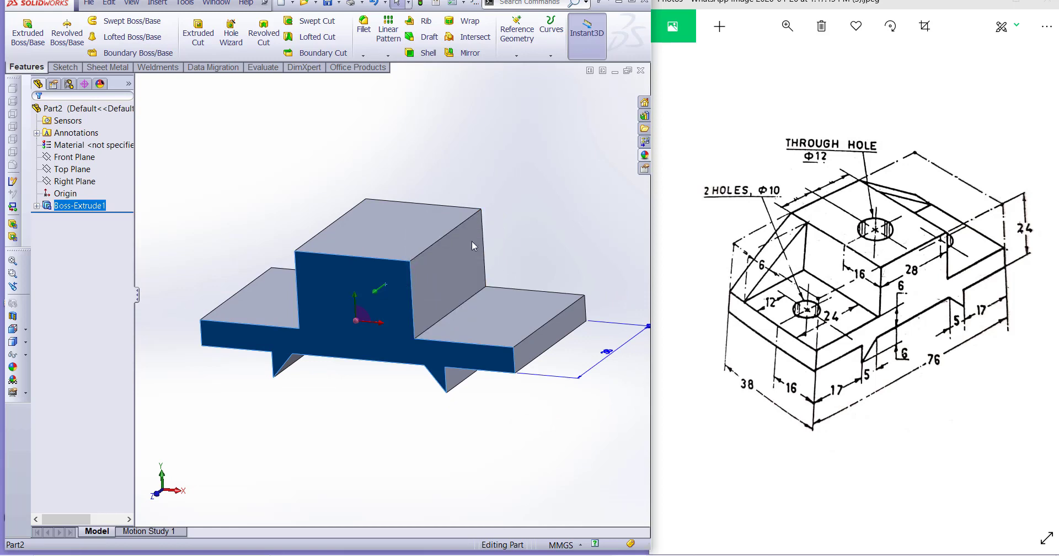
pyautogui.click(517, 55)
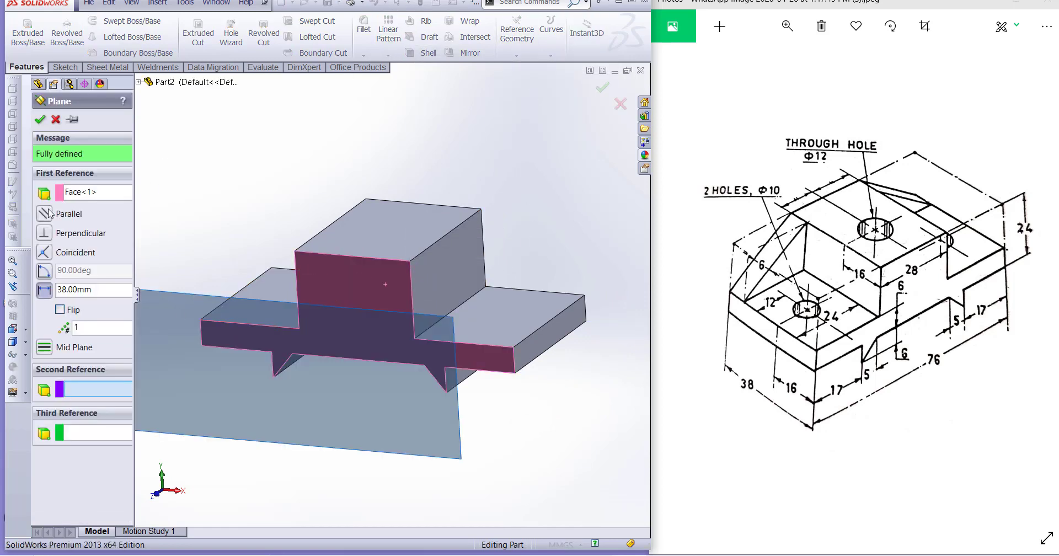
pyautogui.click(60, 310)
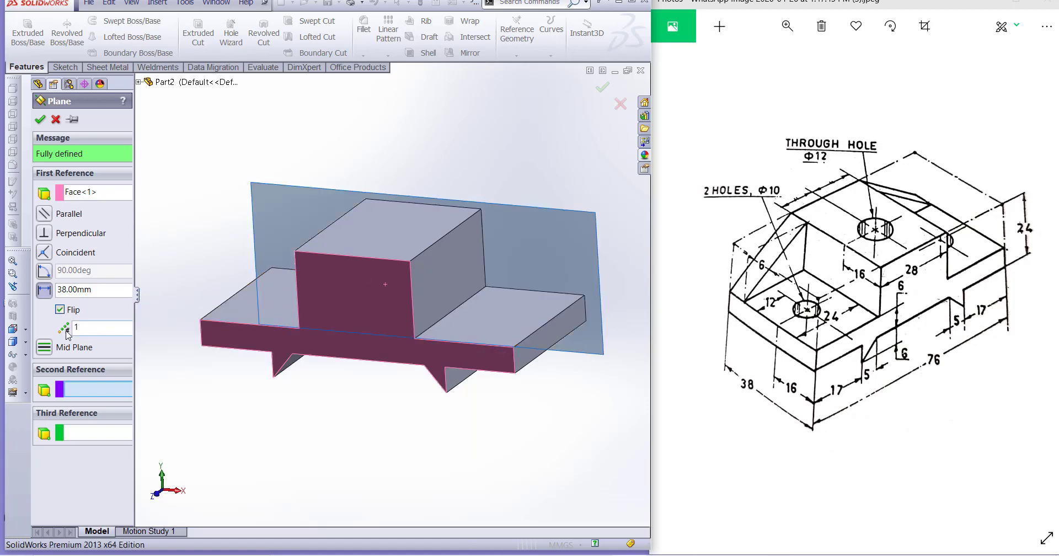
pyautogui.click(39, 120)
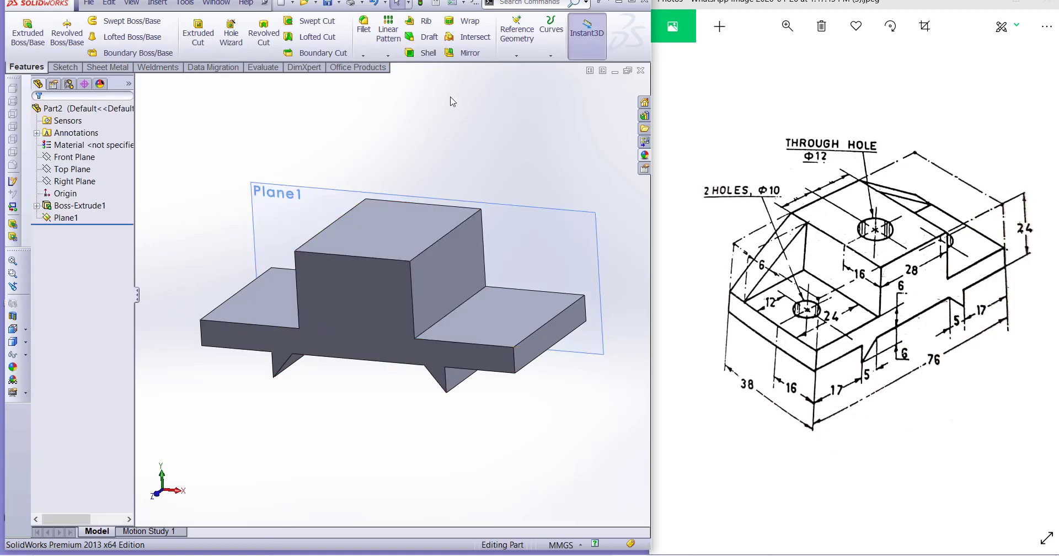
# Start a rib on the rear offset plane and sketch its slanted line from the raised block's upper right corner to the base's upper right corner.
pyautogui.click(425, 32)
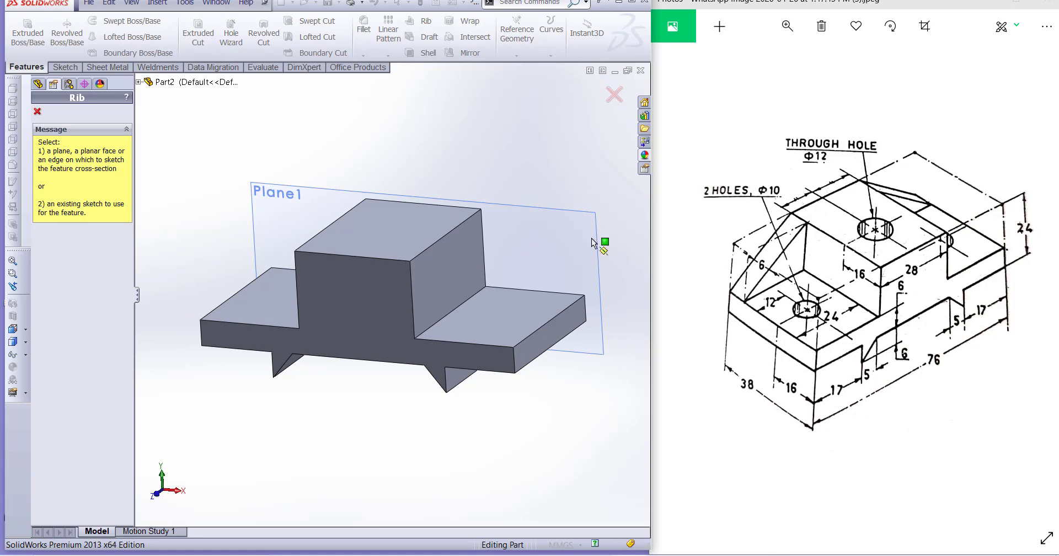
pyautogui.click(552, 215)
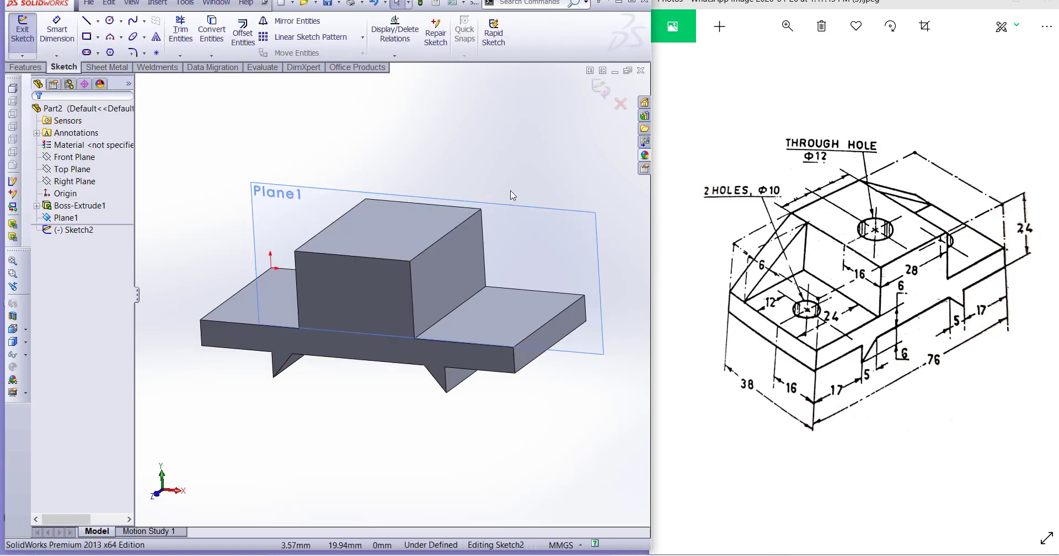
pyautogui.rightClick(541, 218)
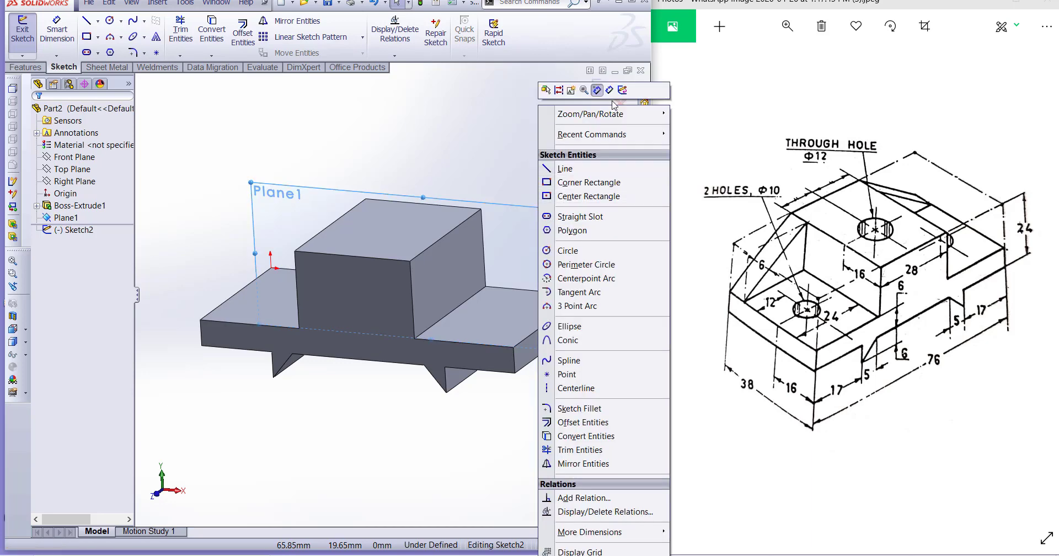
pyautogui.click(525, 267)
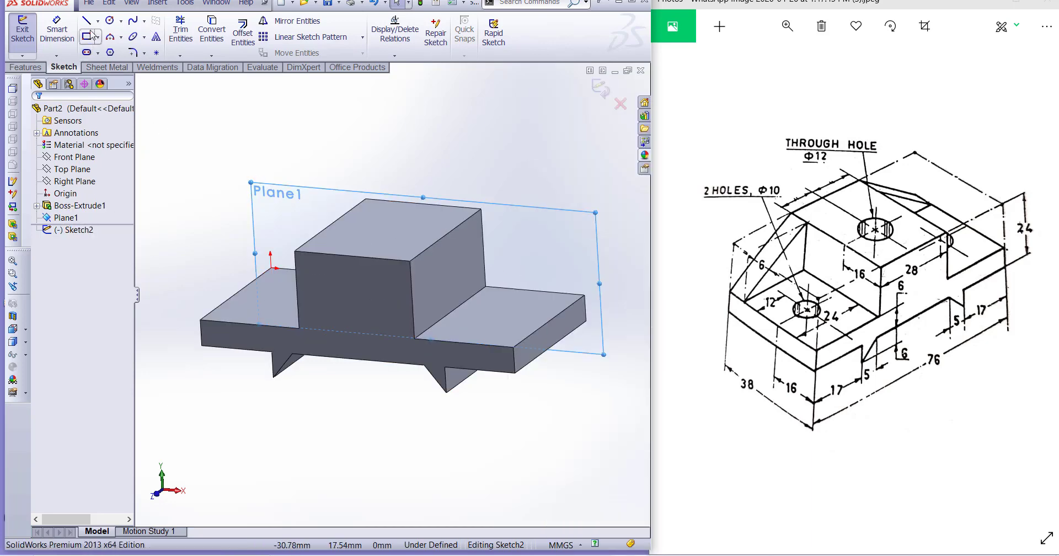
pyautogui.click(86, 21)
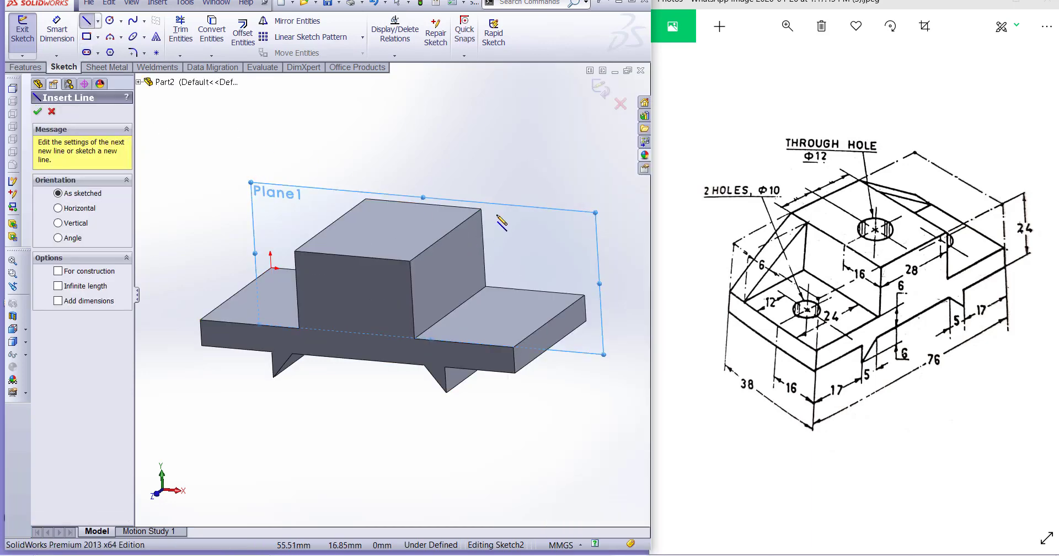
pyautogui.press('Escape')
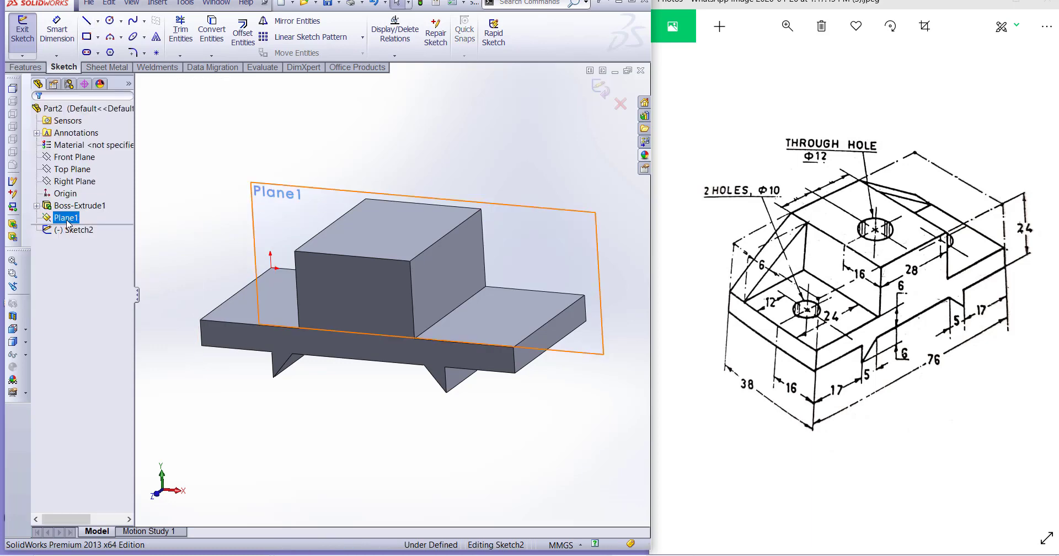
pyautogui.rightClick(68, 223)
pyautogui.click(125, 208)
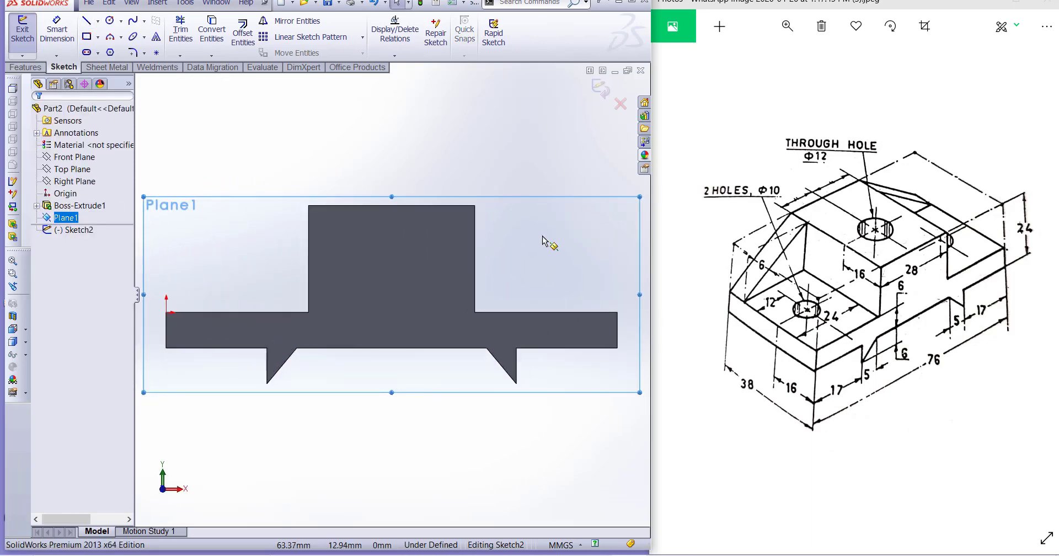
pyautogui.press('l')
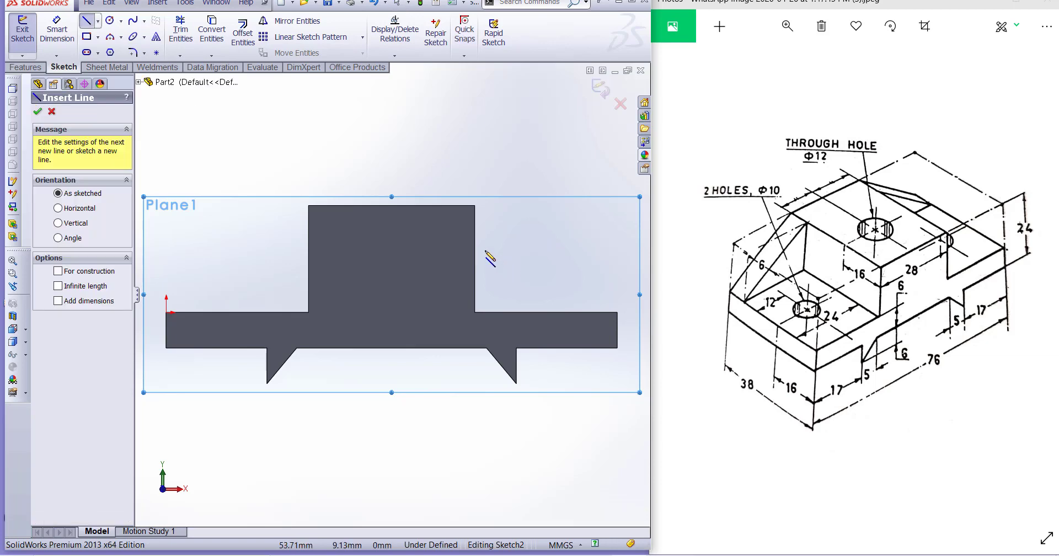
pyautogui.click(475, 206)
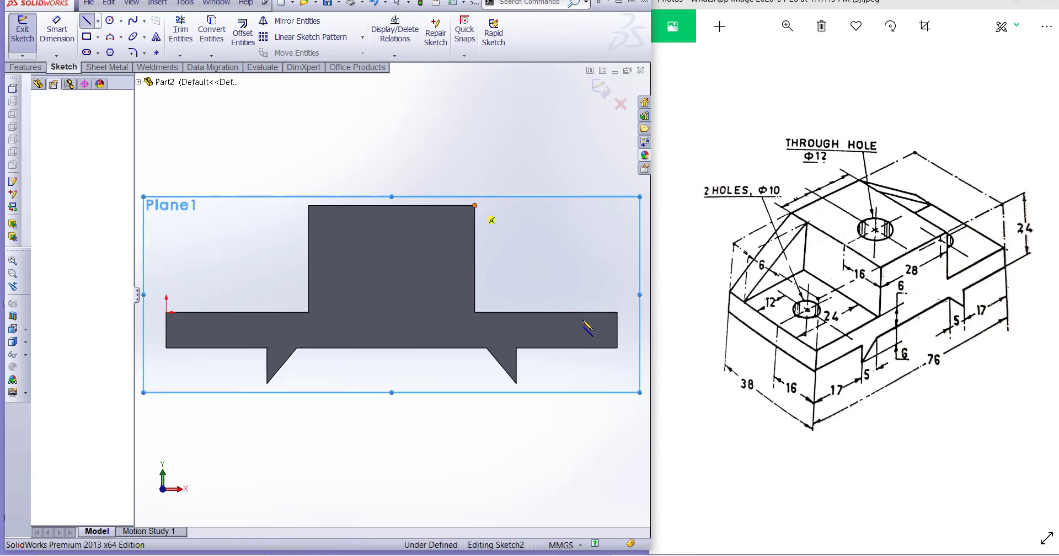
pyautogui.click(617, 313)
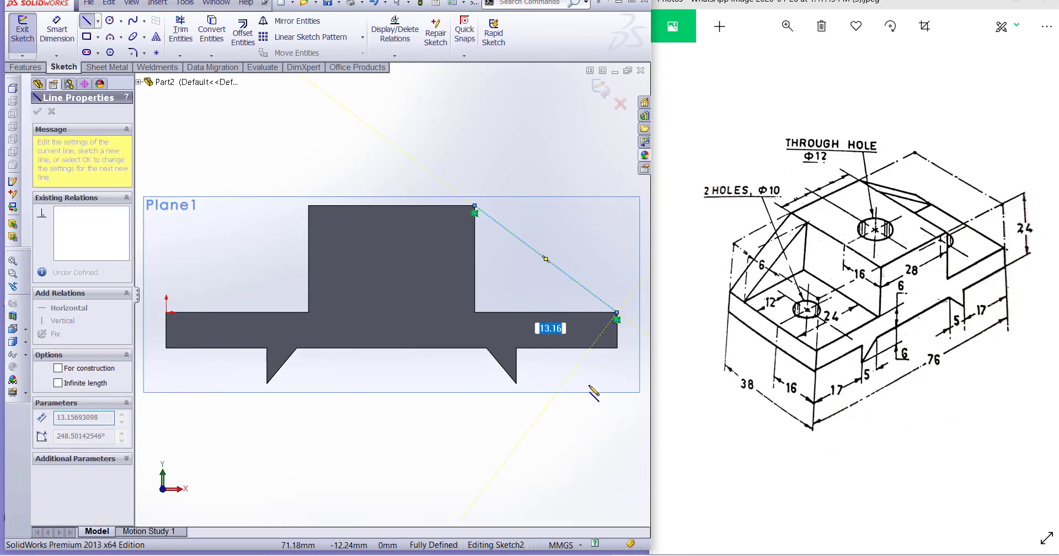
pyautogui.press('Escape')
pyautogui.click(601, 98)
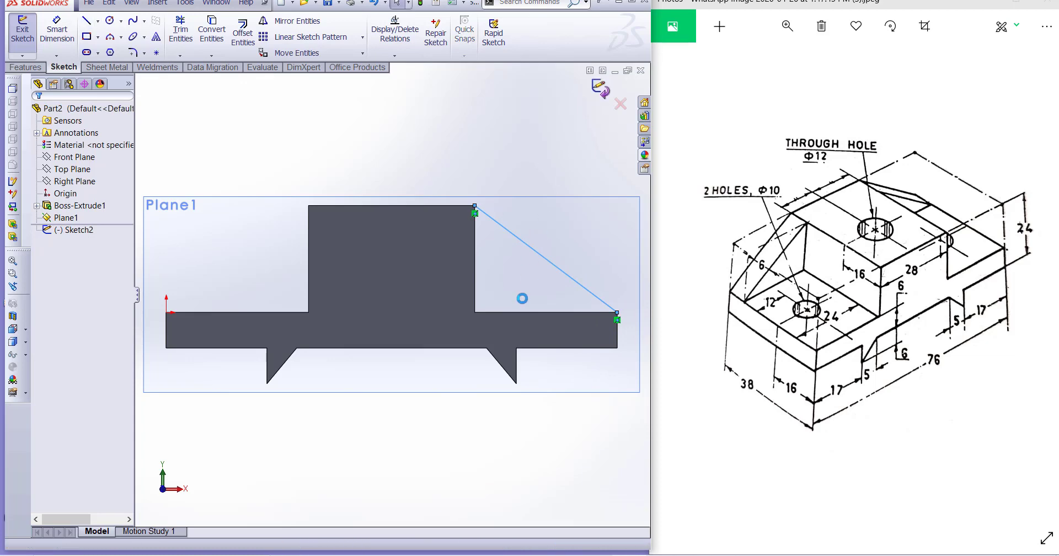
# Create the rib 10 mm thick, with the thickness applied only to the side of the sketch facing into the block.
pyautogui.scroll(3, 542, 334)
pyautogui.moveTo(549, 332); pyautogui.dragTo(518, 337, button='middle')
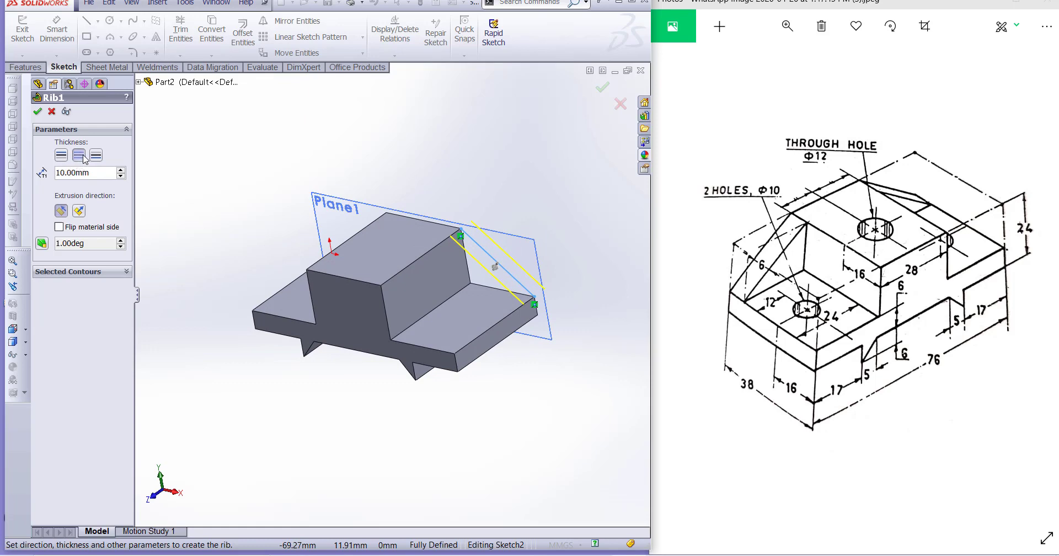
pyautogui.moveTo(576, 228); pyautogui.dragTo(530, 292, button='middle')
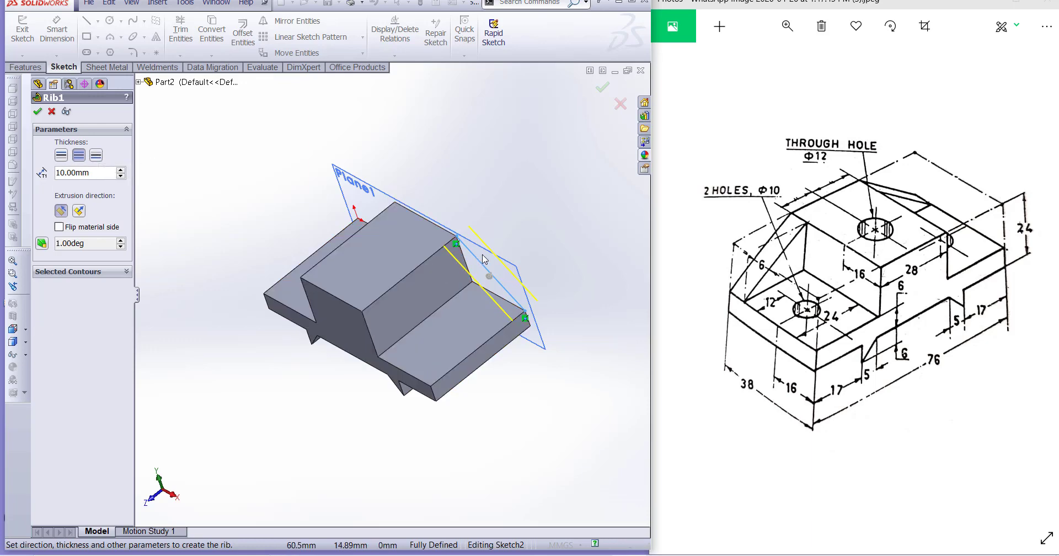
pyautogui.scroll(-2, 465, 270)
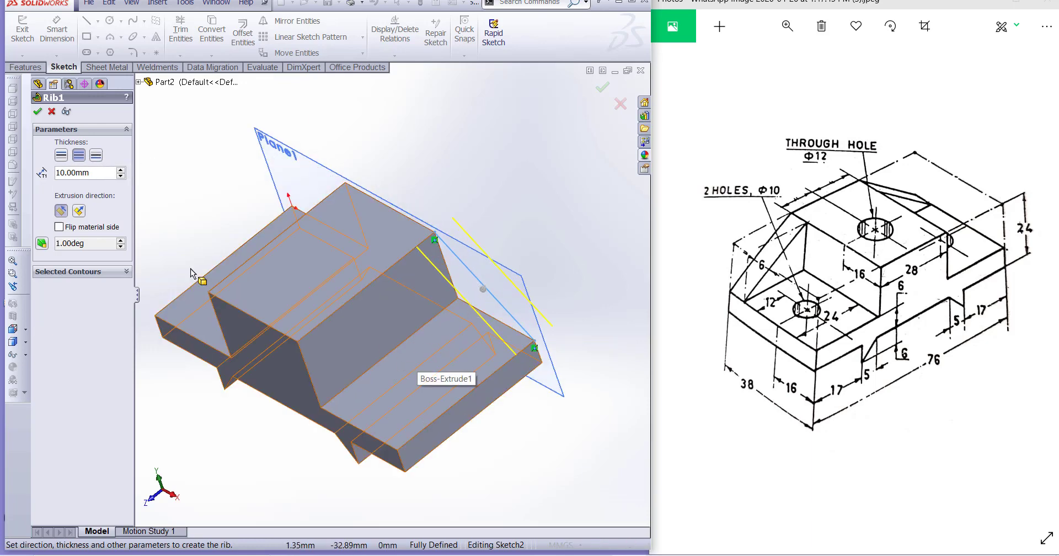
pyautogui.click(63, 157)
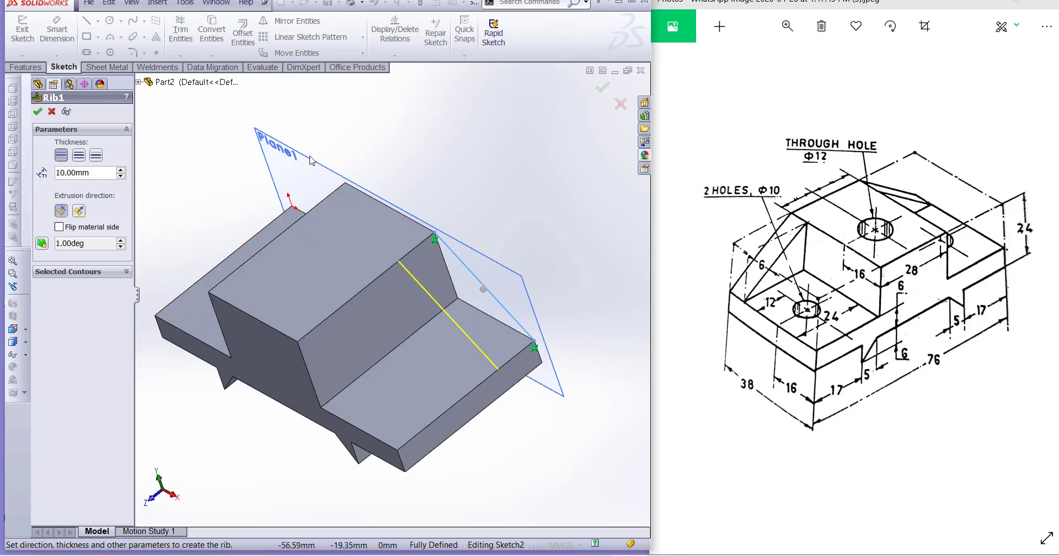
pyautogui.click(38, 112)
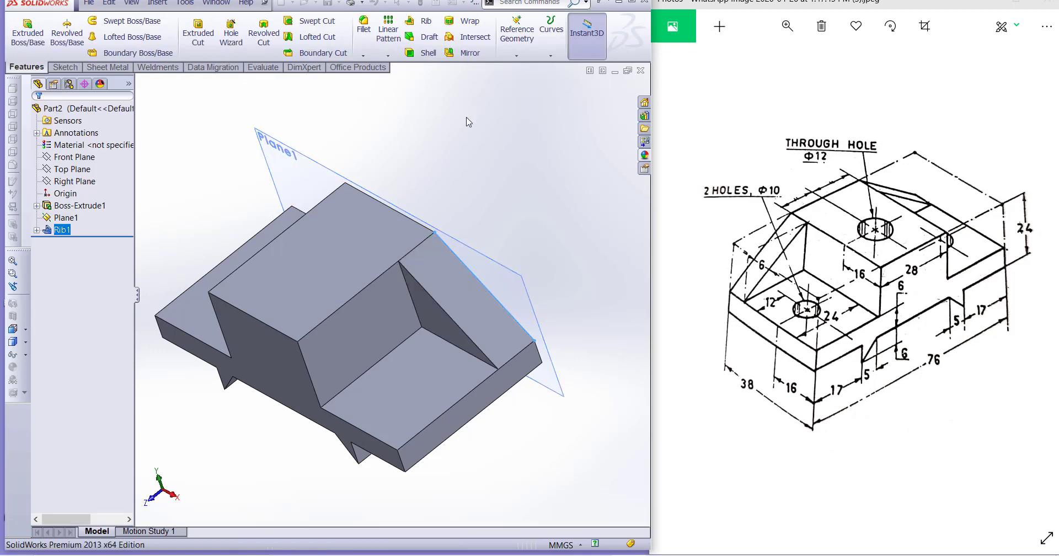
# Edit the rib feature and set its thickness to 6 mm.
pyautogui.moveTo(456, 317); pyautogui.dragTo(441, 267, button='middle')
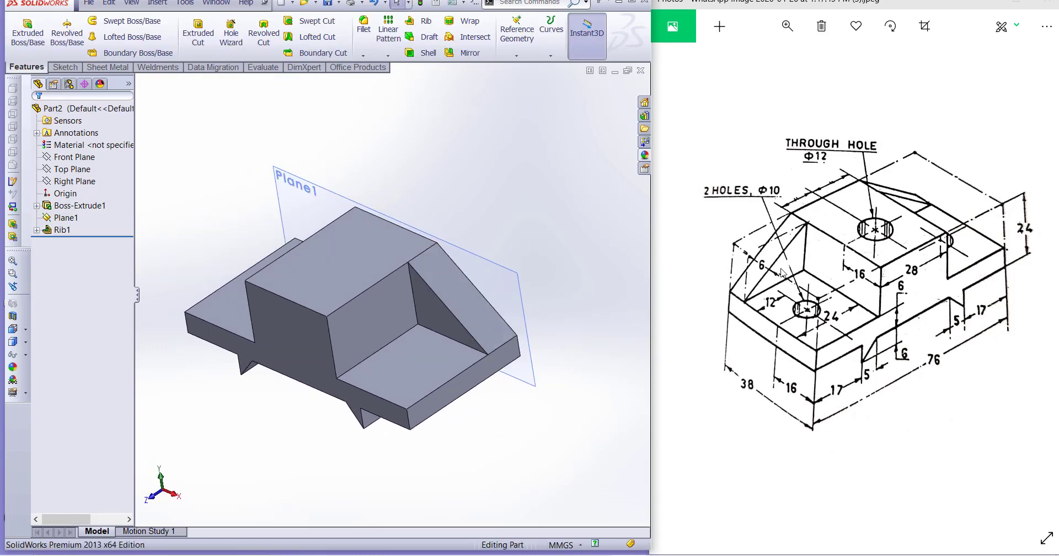
pyautogui.click(60, 230)
pyautogui.rightClick(60, 229)
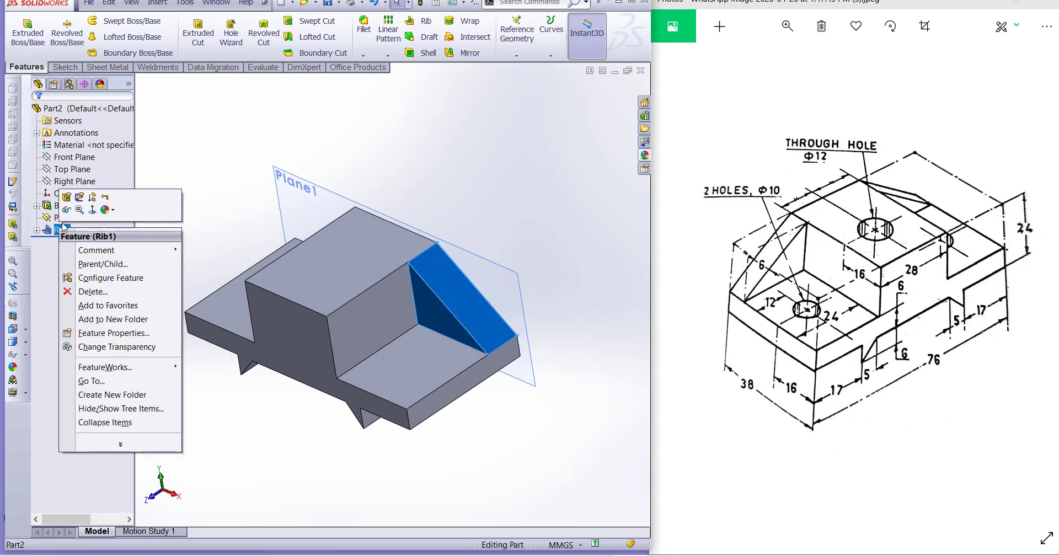
pyautogui.click(66, 200)
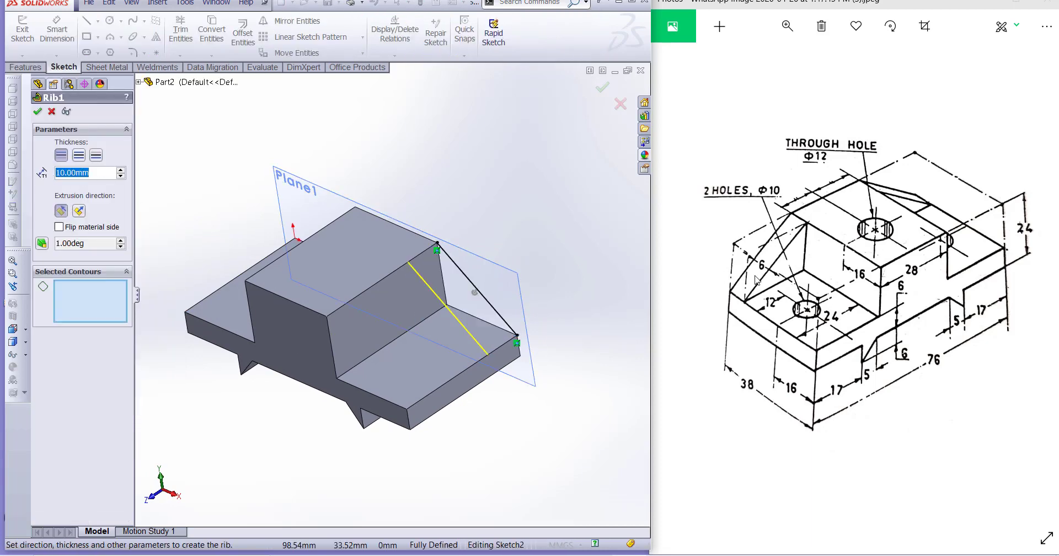
pyautogui.write('6mm')
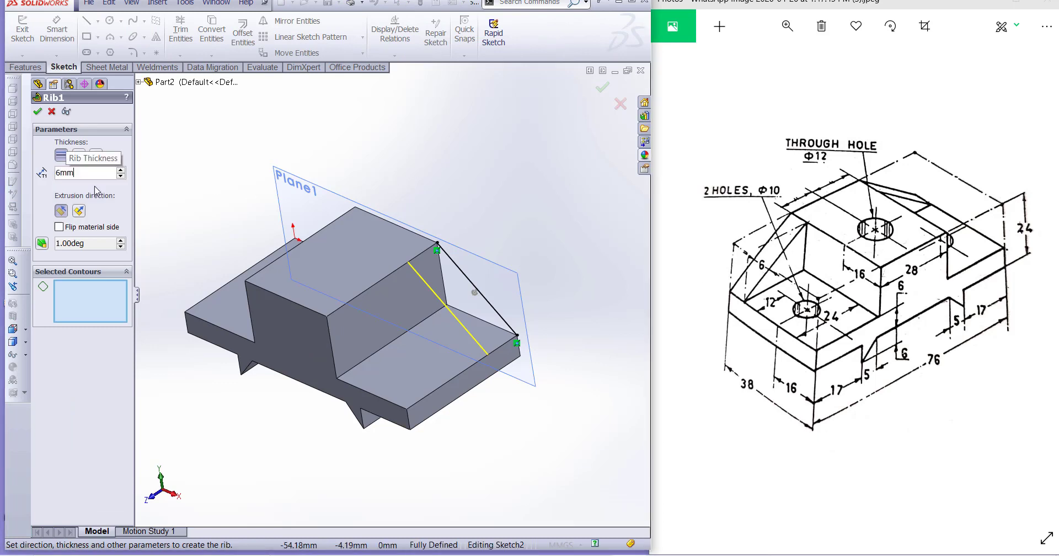
pyautogui.click(37, 111)
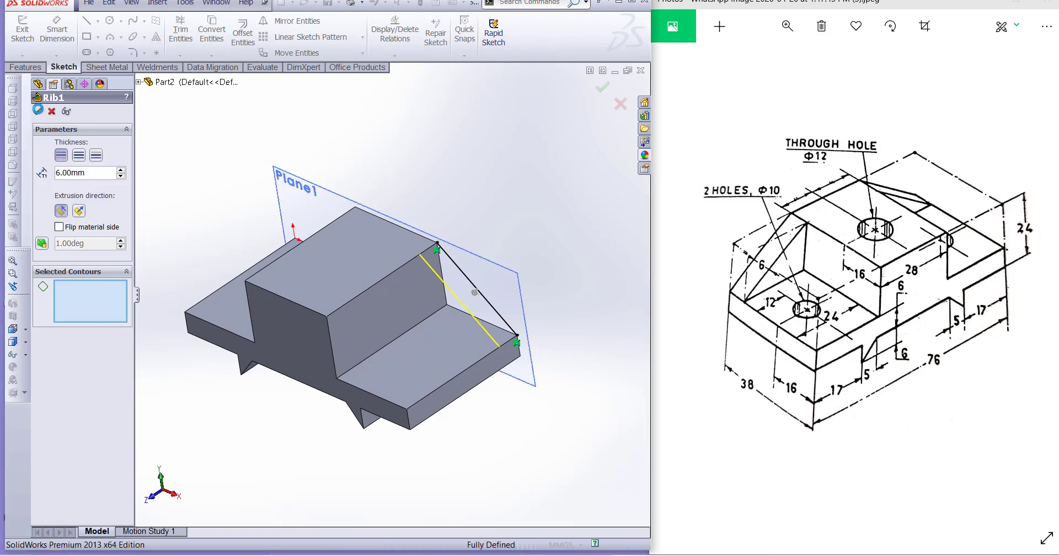
# Hide the reference plane at the back of the block.
pyautogui.scroll(1, 565, 255)
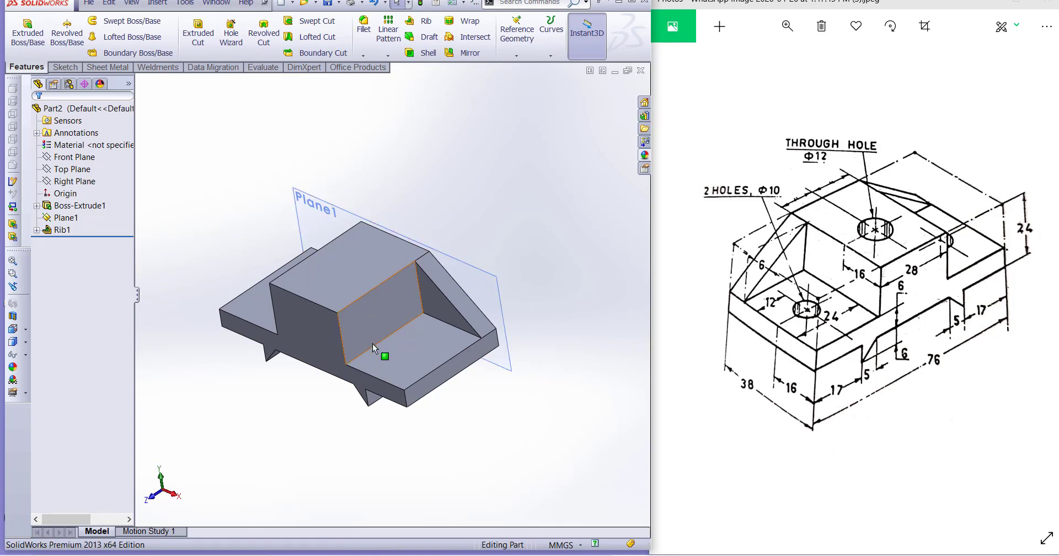
pyautogui.moveTo(373, 347); pyautogui.dragTo(411, 346, button='middle')
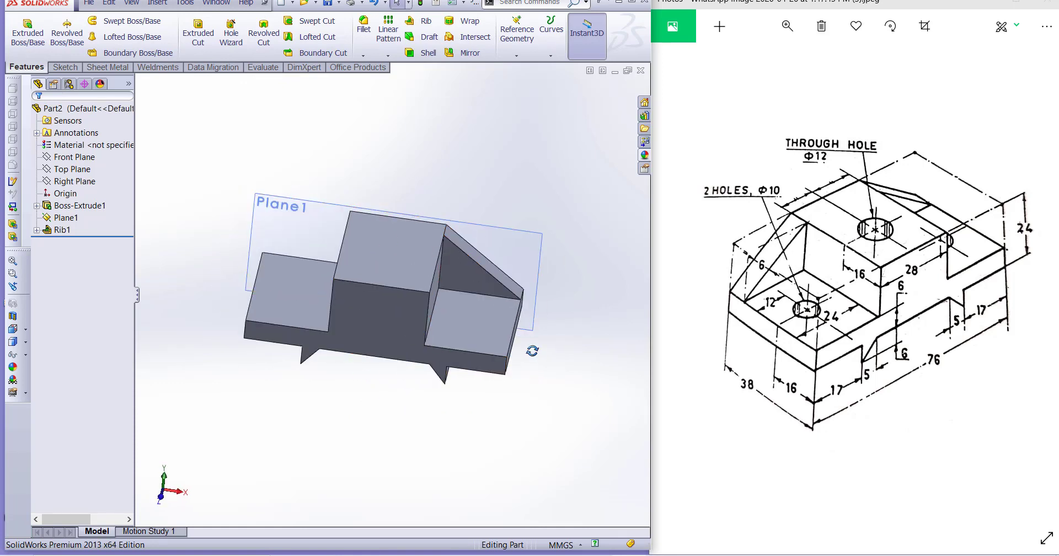
pyautogui.moveTo(531, 351); pyautogui.dragTo(424, 315, button='middle')
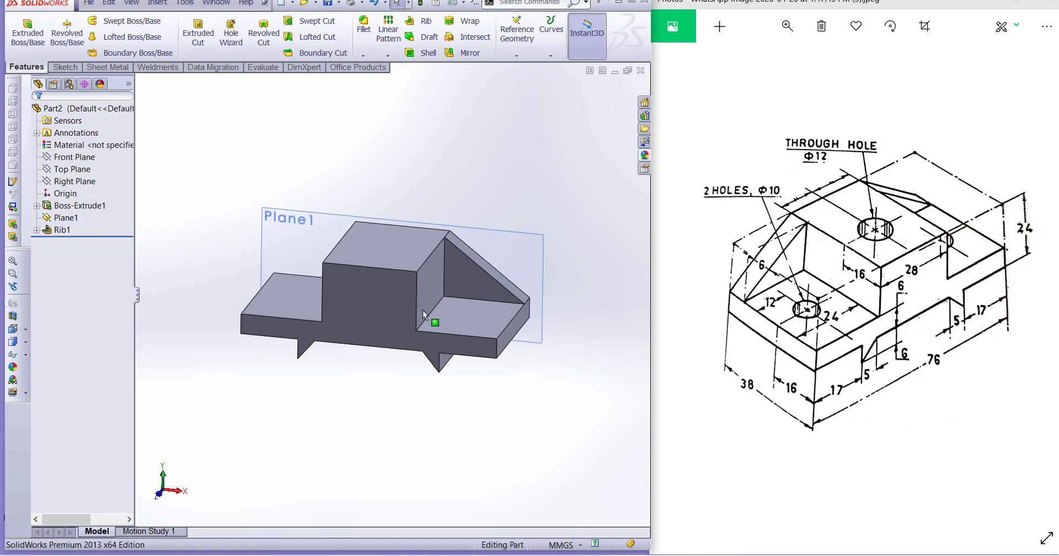
pyautogui.rightClick(69, 219)
pyautogui.click(91, 201)
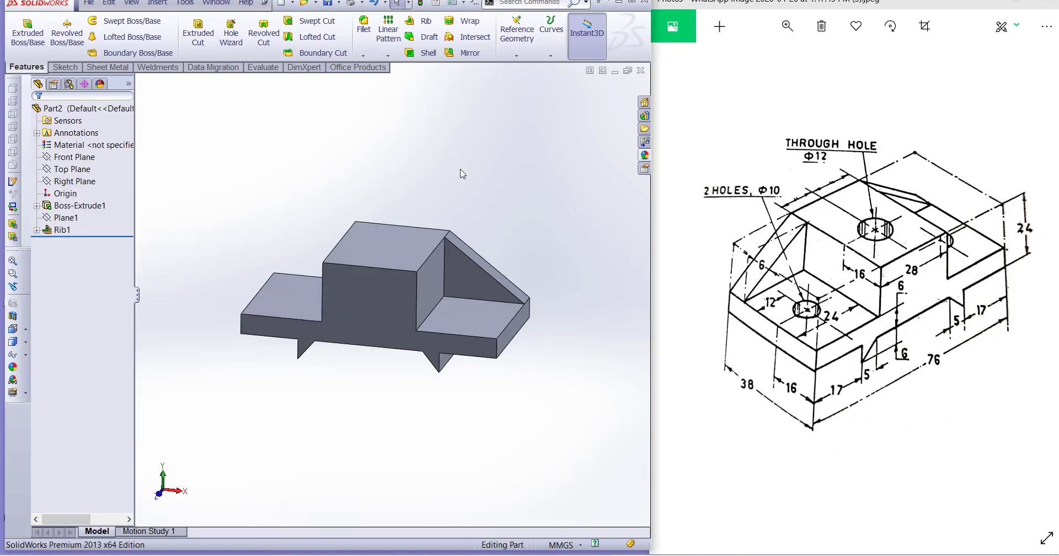
# Create a reference plane offset 38 mm from the Right Plane, through the middle of the block's length.
pyautogui.moveTo(428, 316); pyautogui.dragTo(468, 323, button='middle')
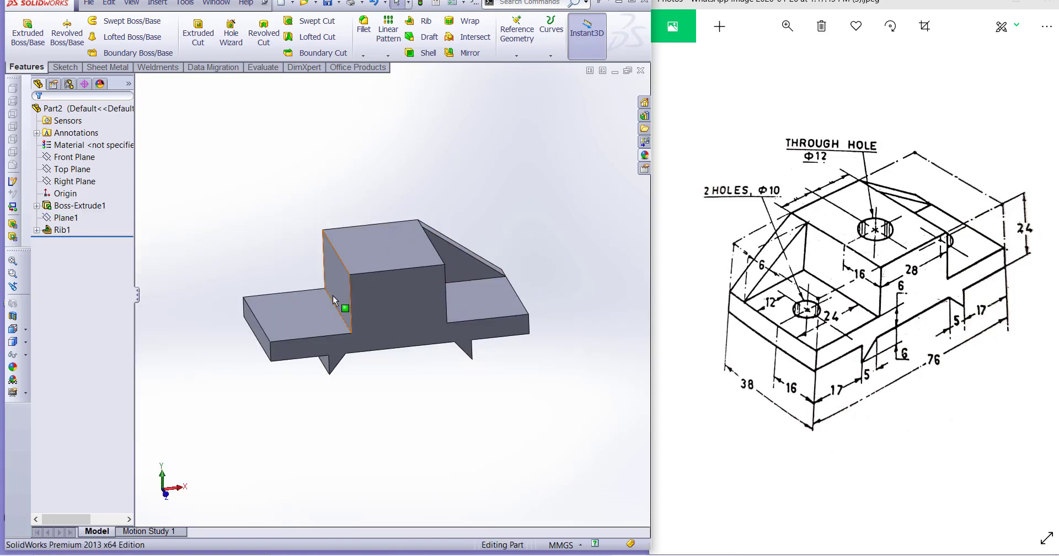
pyautogui.click(70, 182)
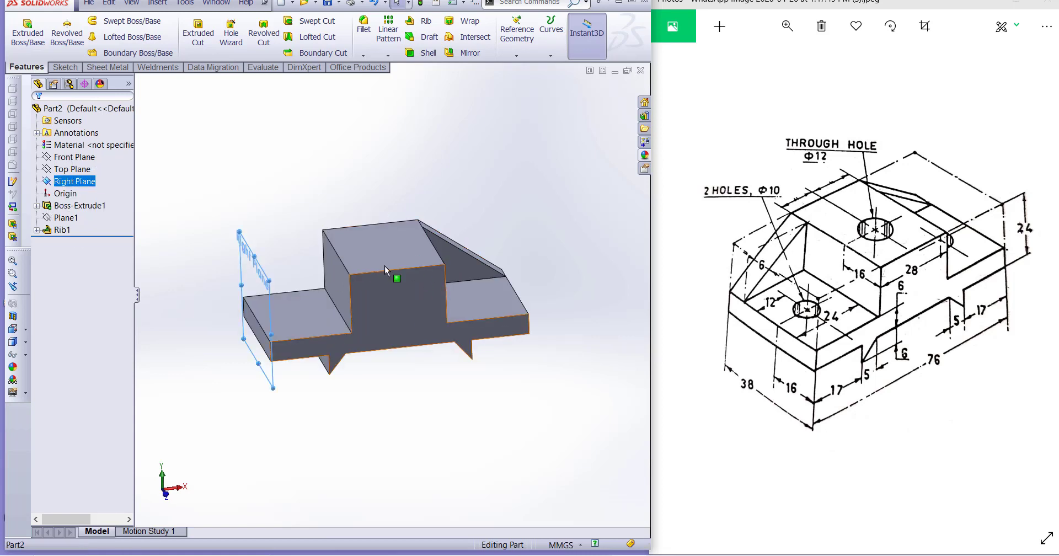
pyautogui.click(516, 55)
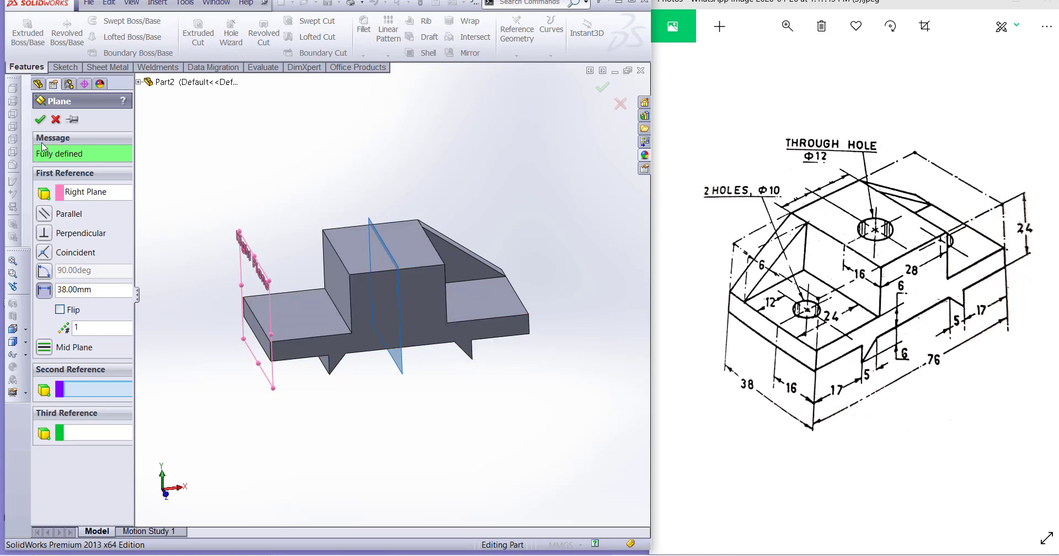
pyautogui.click(39, 120)
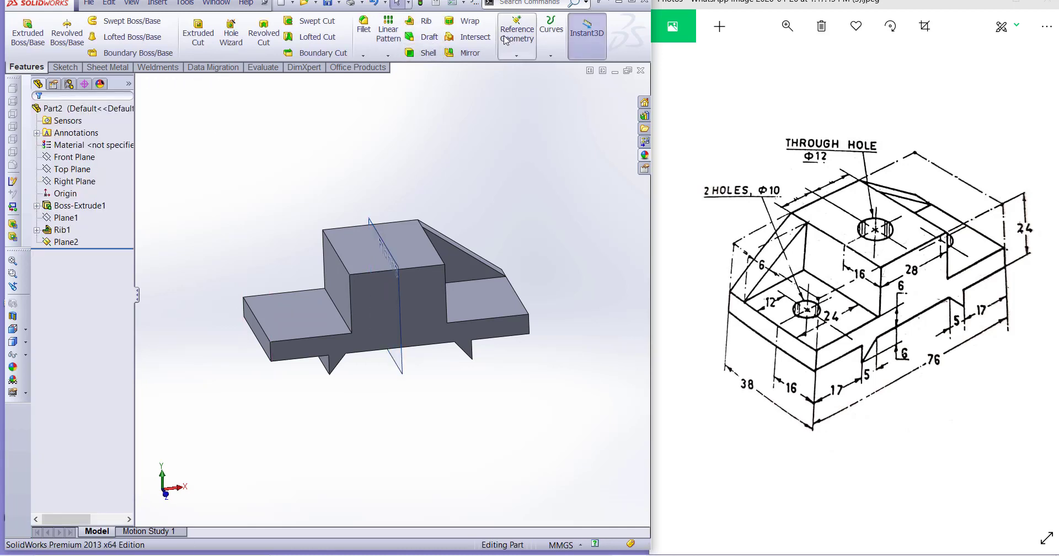
# Mirror the rib about the reference plane through the middle of the block's length.
pyautogui.click(471, 53)
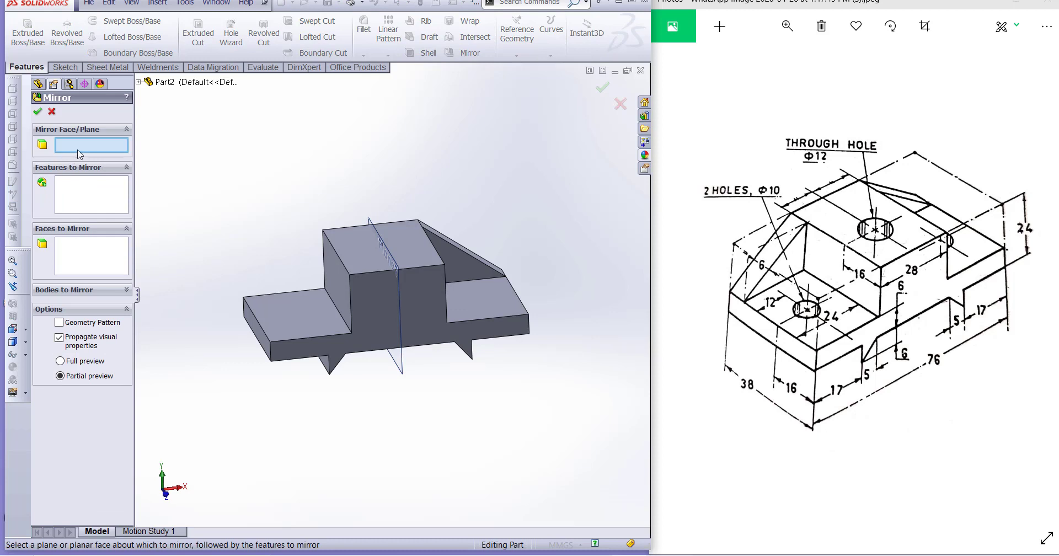
pyautogui.click(386, 241)
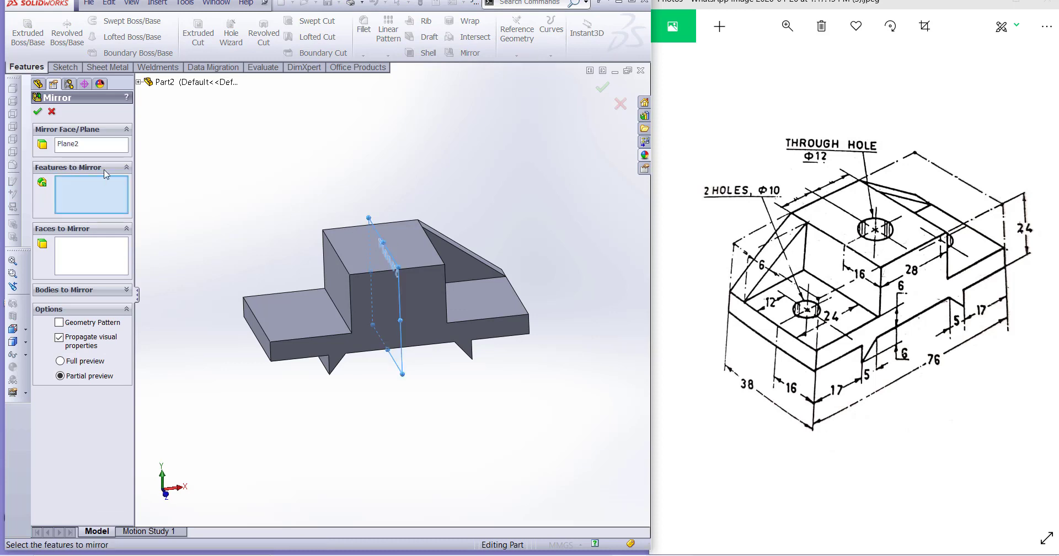
pyautogui.click(449, 257)
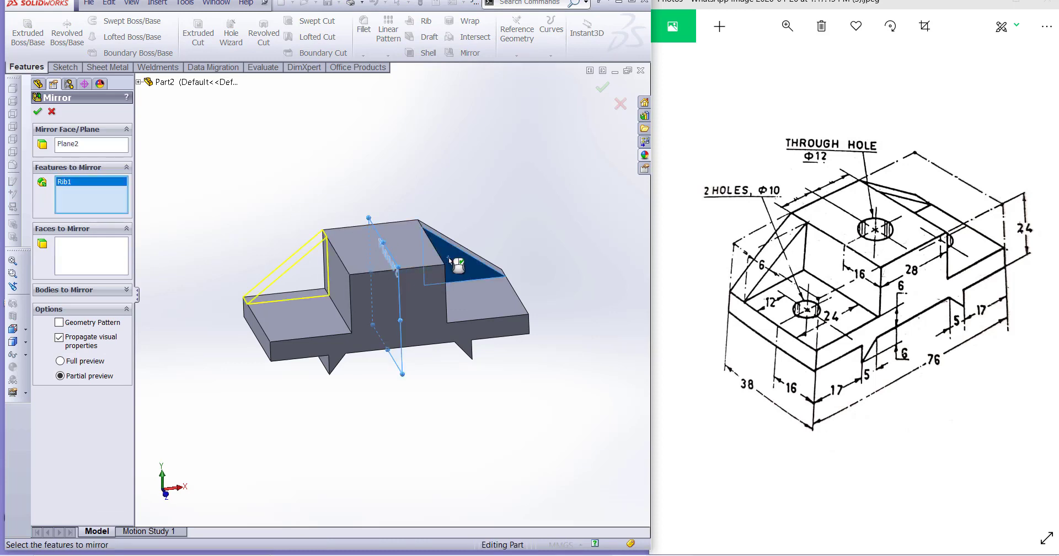
pyautogui.click(38, 112)
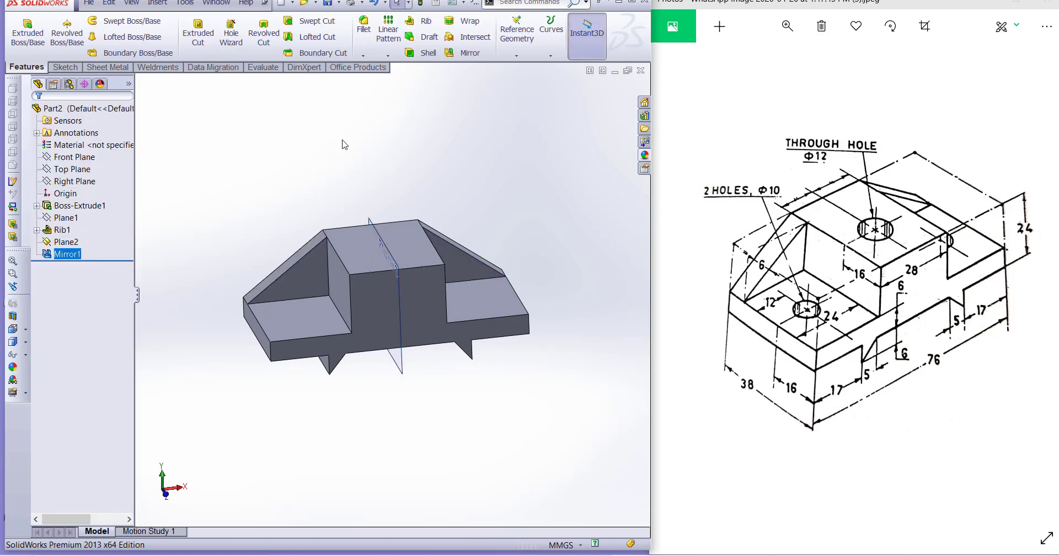
# Hide the mid-length reference plane used for mirroring the rib.
pyautogui.click(70, 245)
pyautogui.rightClick(70, 245)
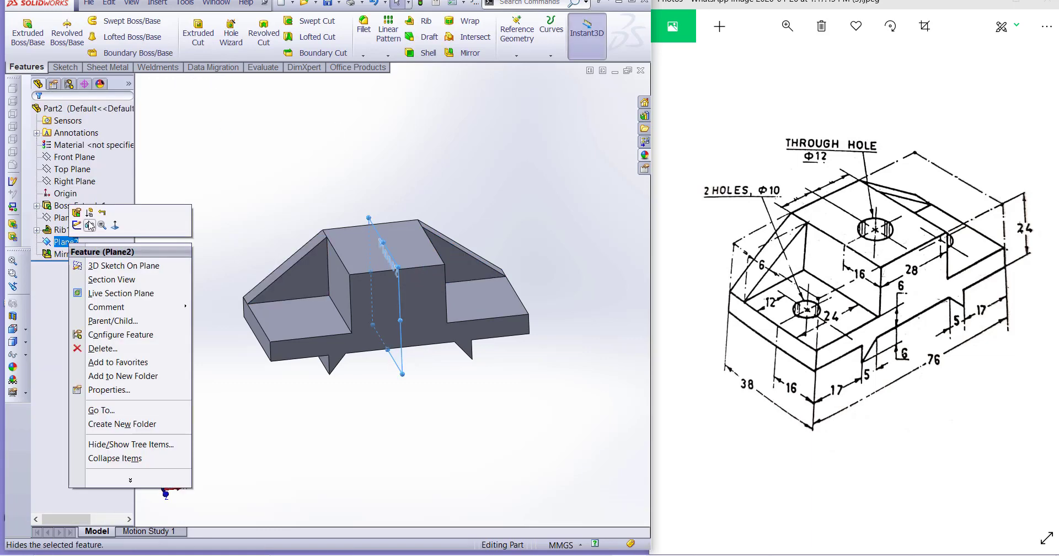
pyautogui.click(91, 226)
# Start an extruded cut on the raised block's top face and sketch a circle about 11 mm in diameter near its middle.
pyautogui.moveTo(546, 234); pyautogui.dragTo(522, 231, button='middle')
pyautogui.moveTo(358, 256); pyautogui.dragTo(329, 223, button='middle')
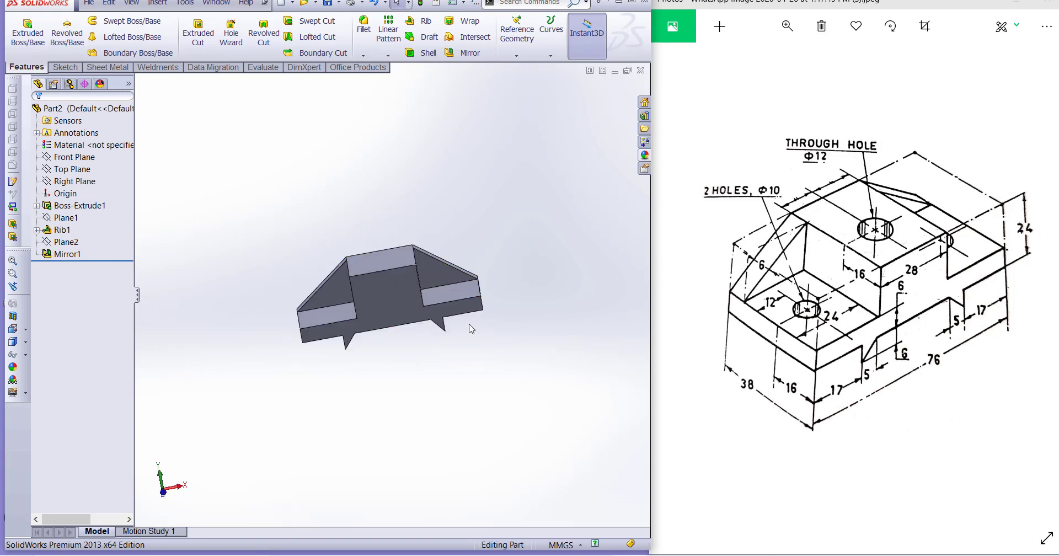
pyautogui.moveTo(436, 372); pyautogui.dragTo(472, 369, button='middle')
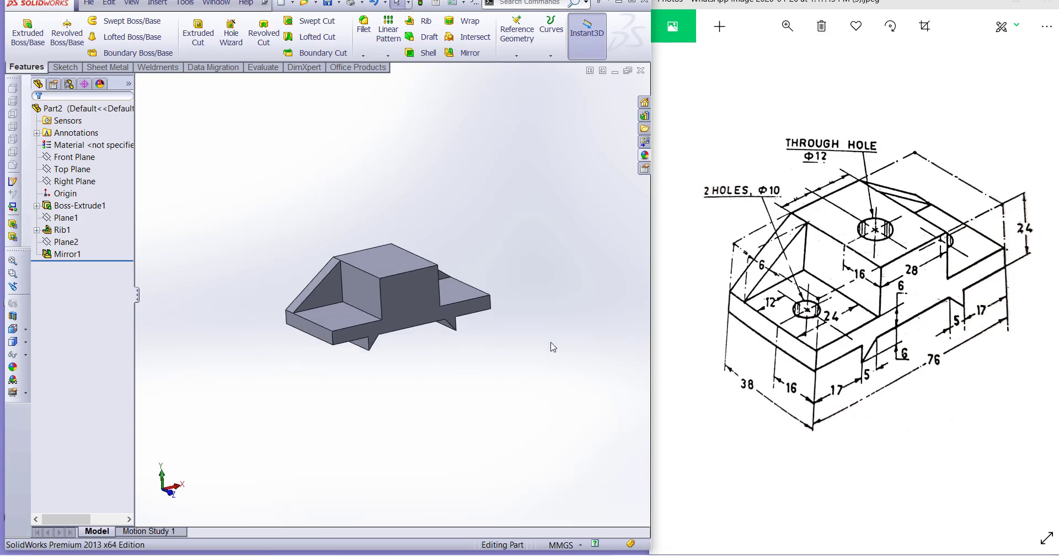
pyautogui.moveTo(461, 365); pyautogui.dragTo(456, 379, button='middle')
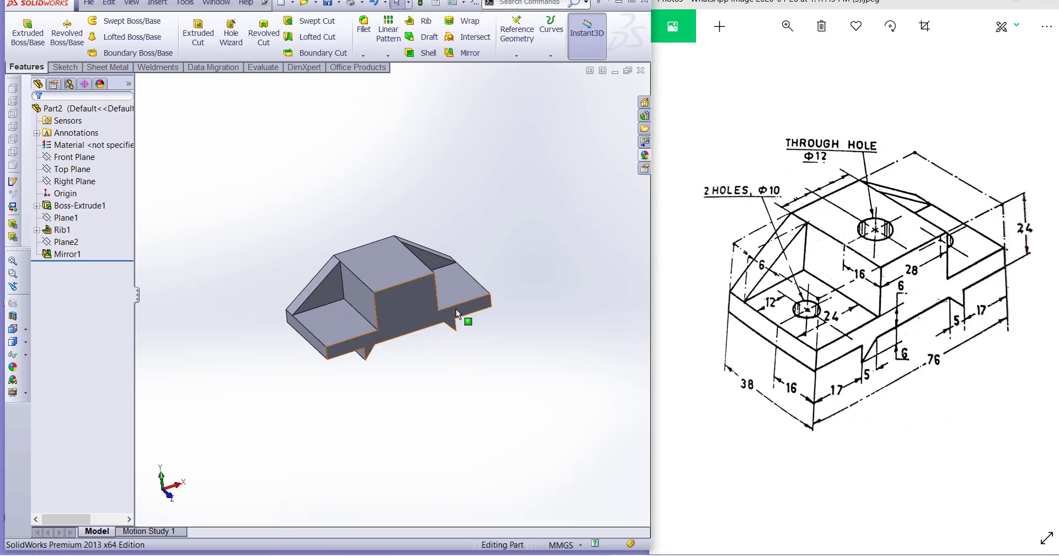
pyautogui.click(396, 270)
pyautogui.click(478, 235)
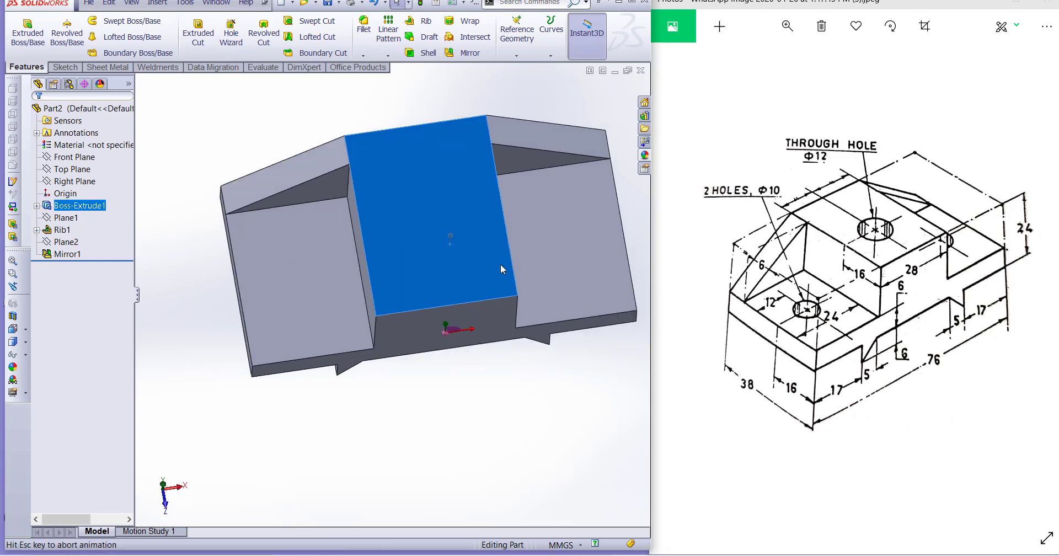
pyautogui.click(213, 44)
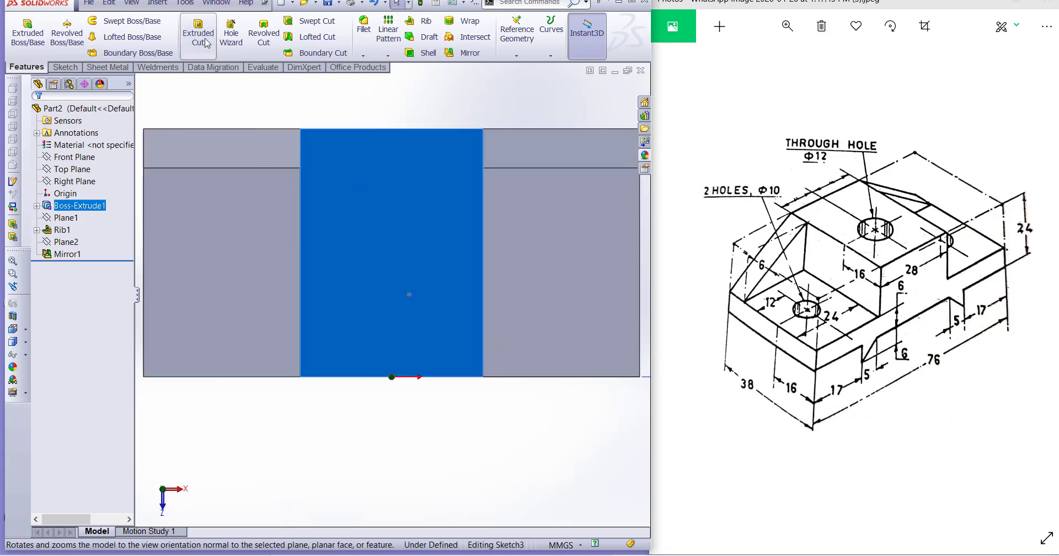
pyautogui.click(110, 22)
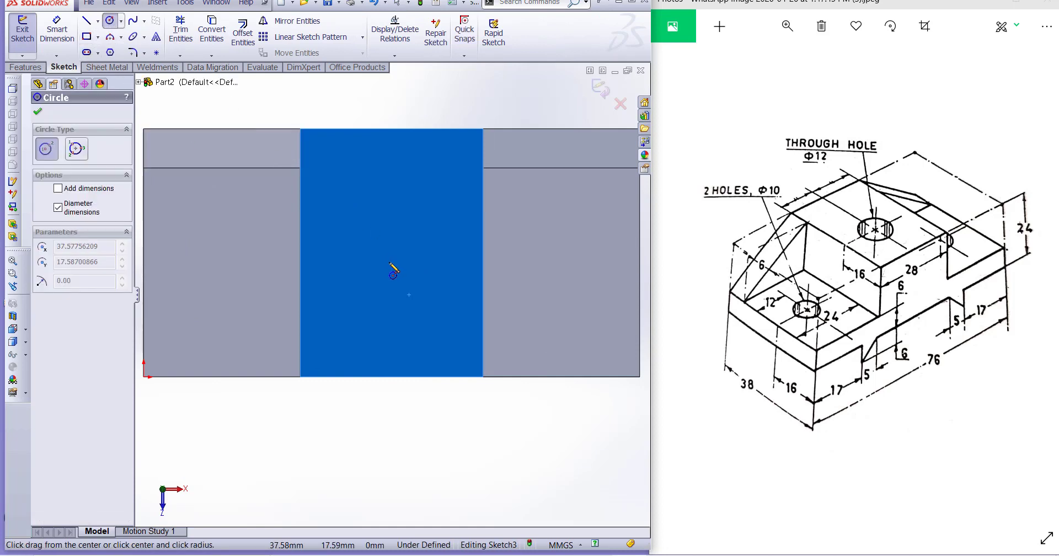
pyautogui.click(389, 262)
pyautogui.click(418, 284)
pyautogui.press('Escape')
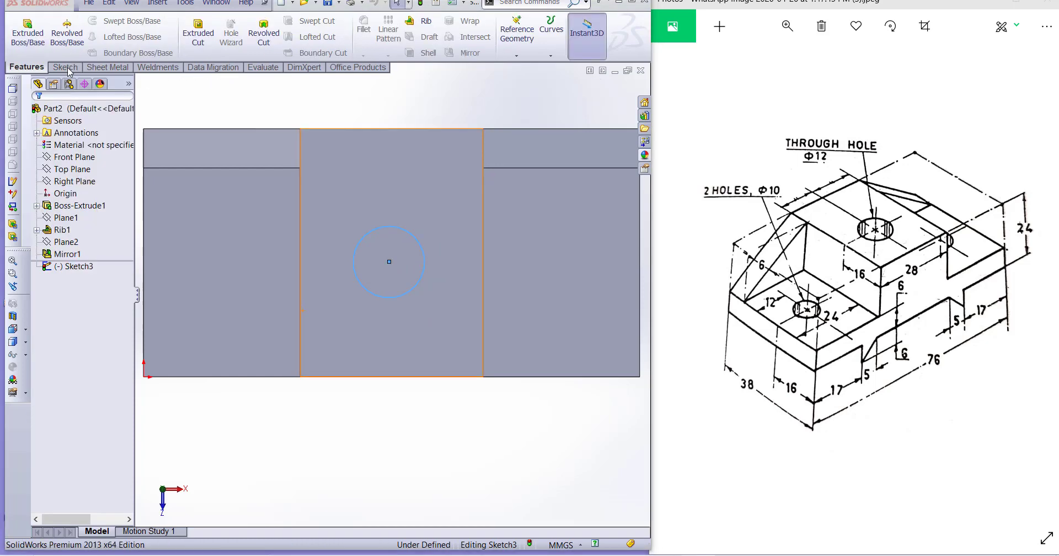
# Dimension the circle on the raised top face with a diameter of 12 mm.
pyautogui.click(57, 32)
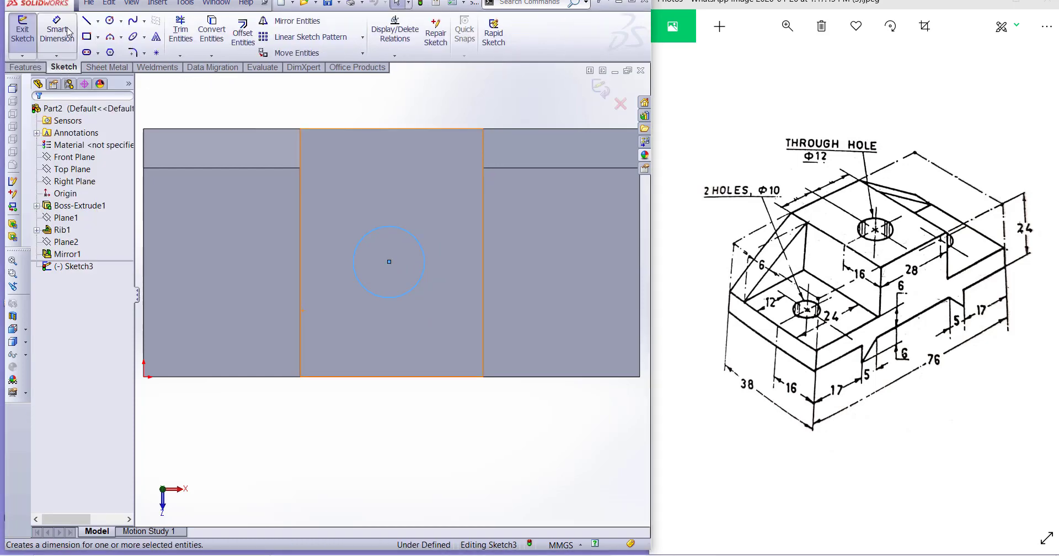
pyautogui.click(387, 227)
pyautogui.click(420, 184)
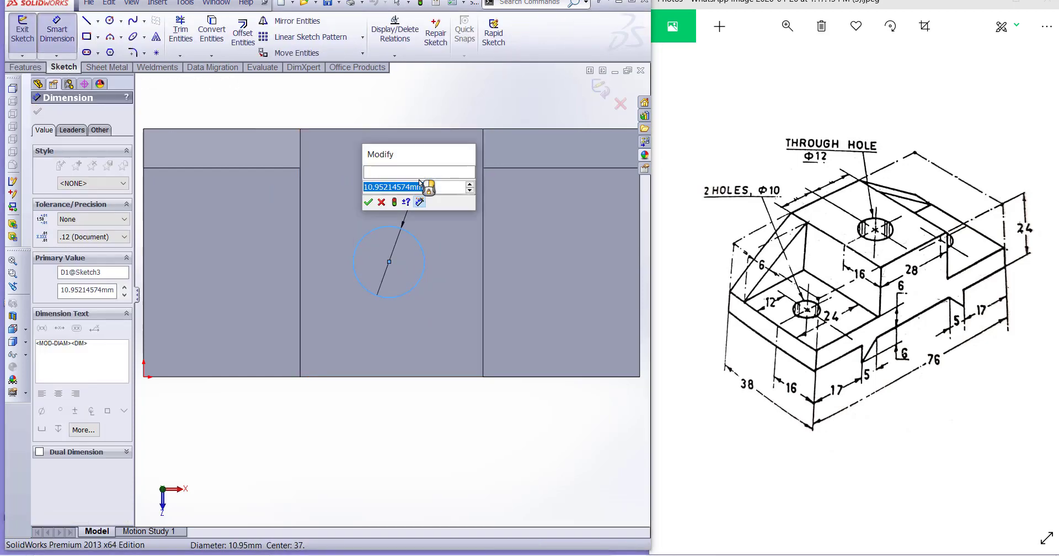
pyautogui.write('12')
pyautogui.press('Return')
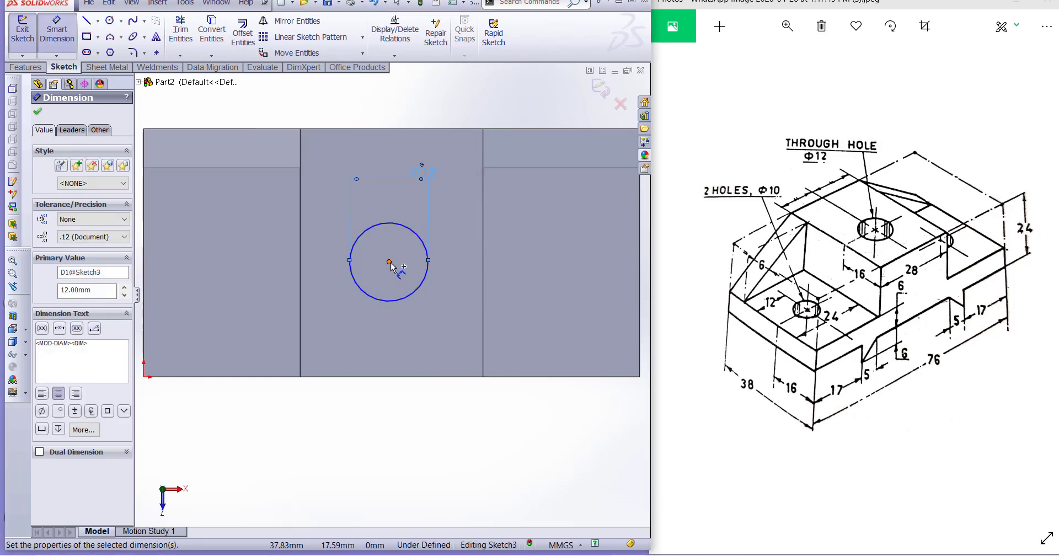
# Set the distance from the circle's centre to the right edge of the raised top face to 14 mm.
pyautogui.scroll(2, 393, 265)
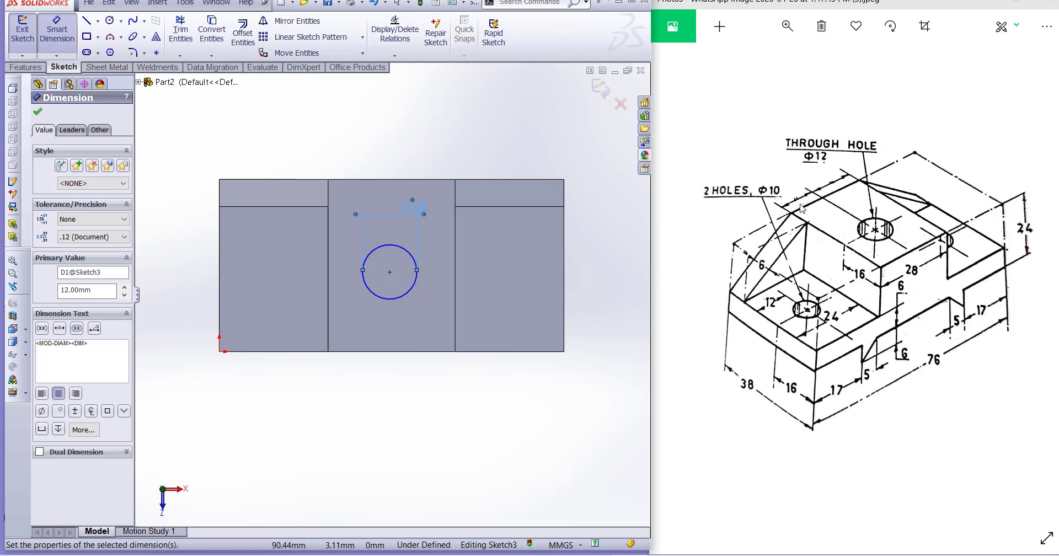
pyautogui.click(390, 272)
pyautogui.click(455, 291)
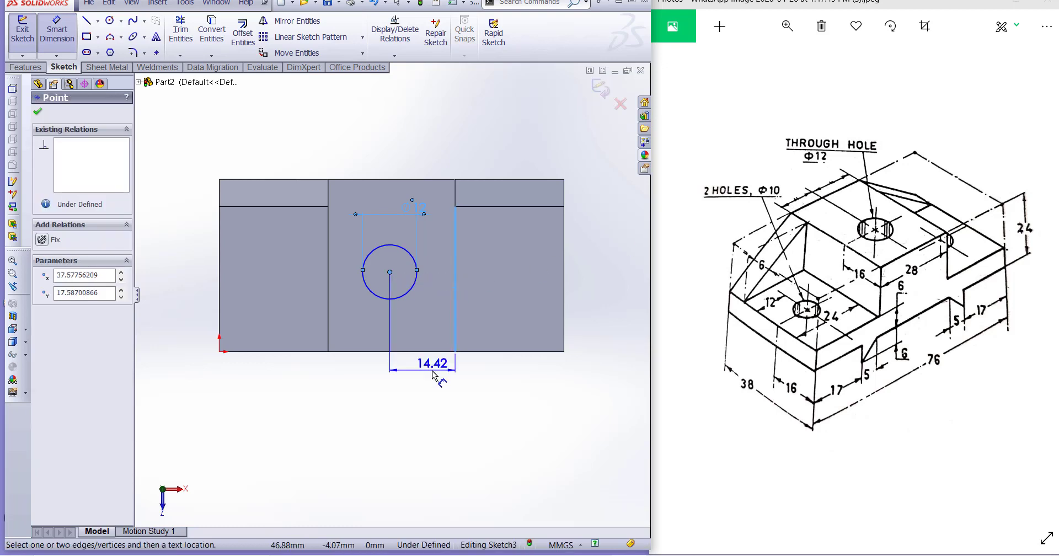
pyautogui.click(433, 375)
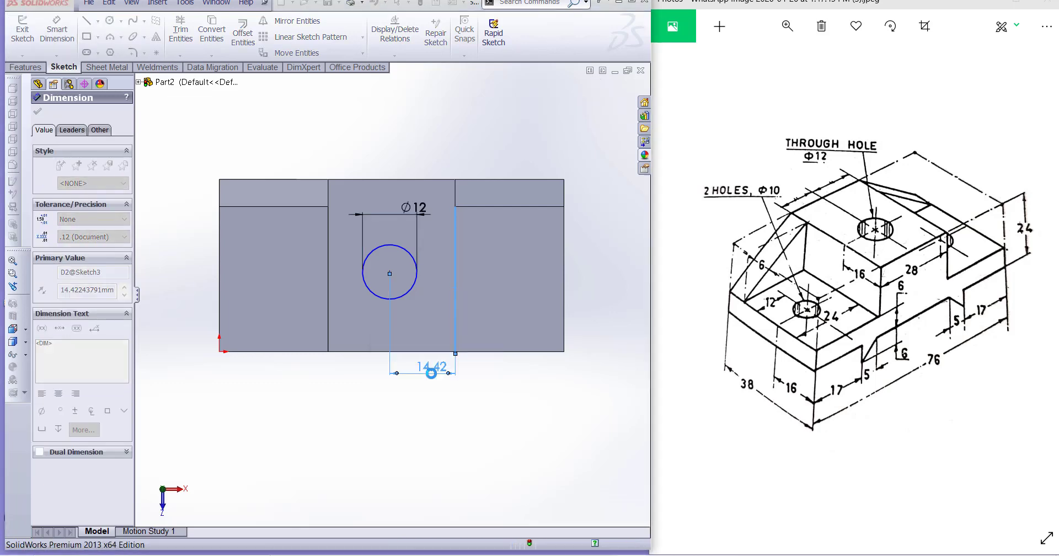
pyautogui.write('14')
pyautogui.press('Return')
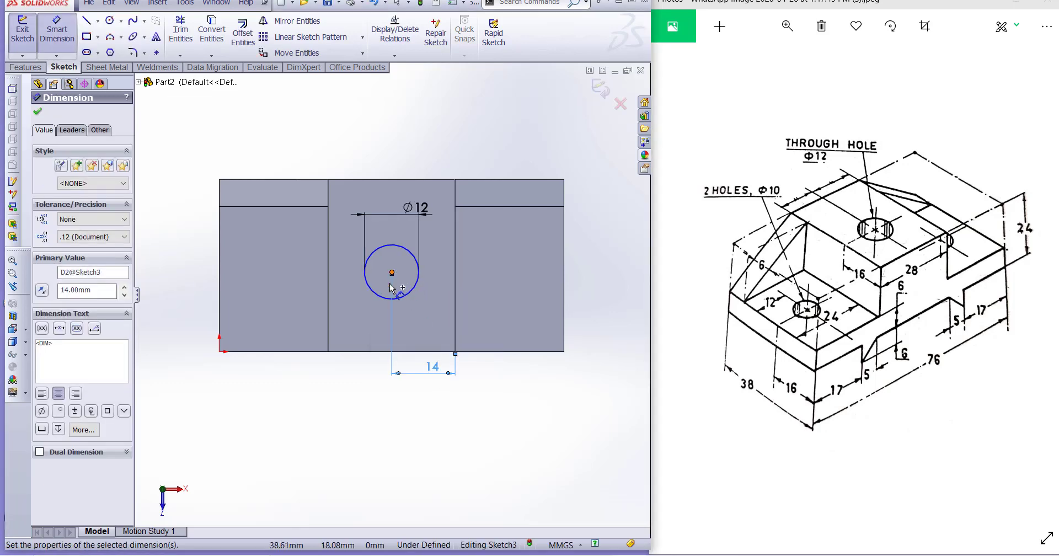
# Set the distance from the circle's centre to the front edge of the raised top face to 16 mm.
pyautogui.click(368, 351)
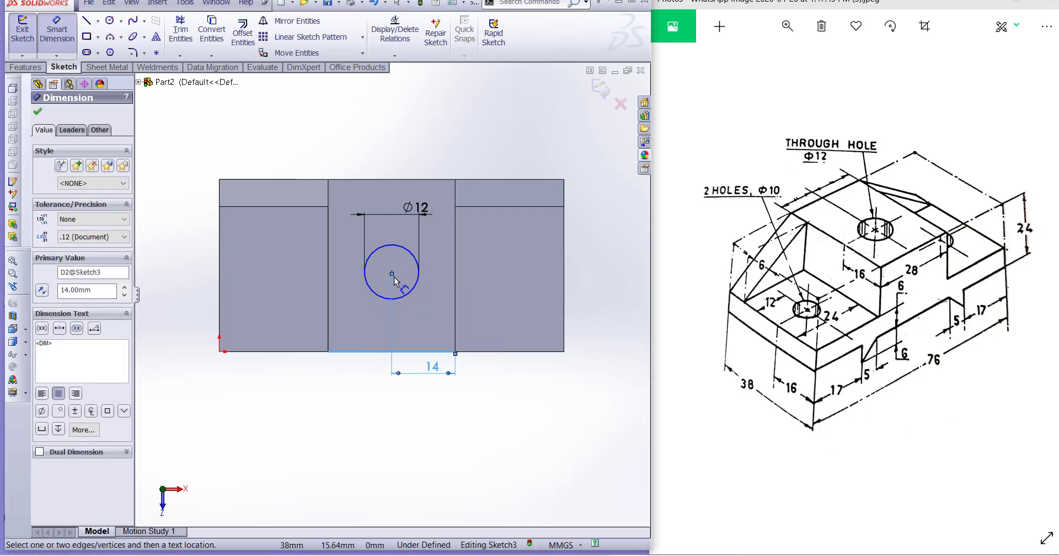
pyautogui.click(392, 274)
pyautogui.click(304, 305)
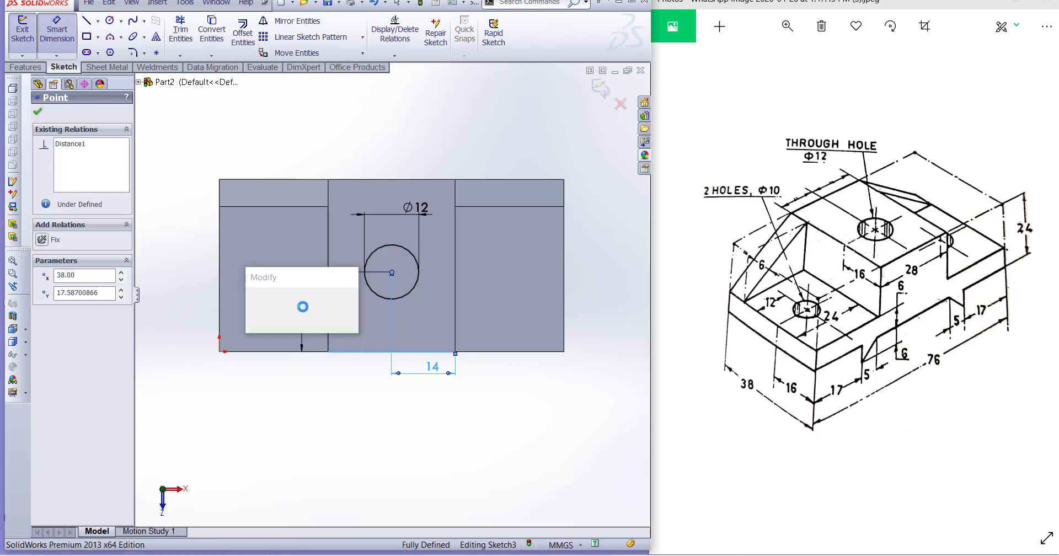
pyautogui.write('16')
pyautogui.press('Return')
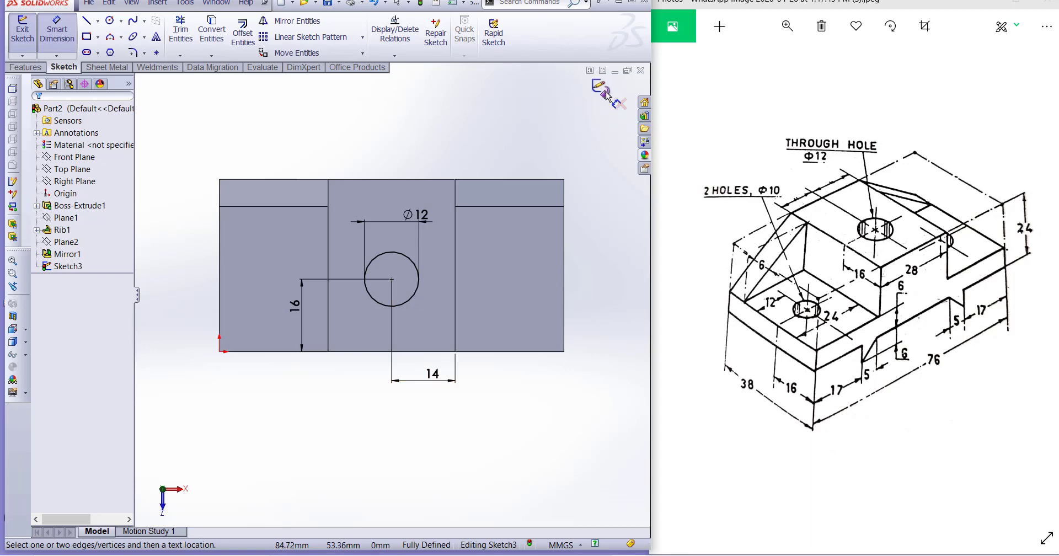
# Finish the sketch and cut the 12 mm circle all the way through the block.
pyautogui.press('Escape')
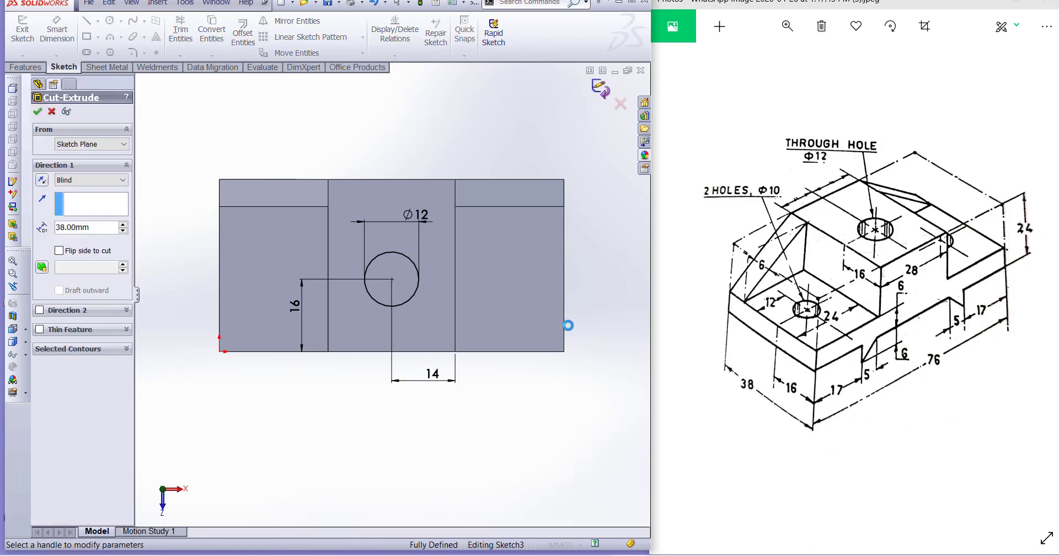
pyautogui.moveTo(393, 418); pyautogui.dragTo(430, 268, button='middle')
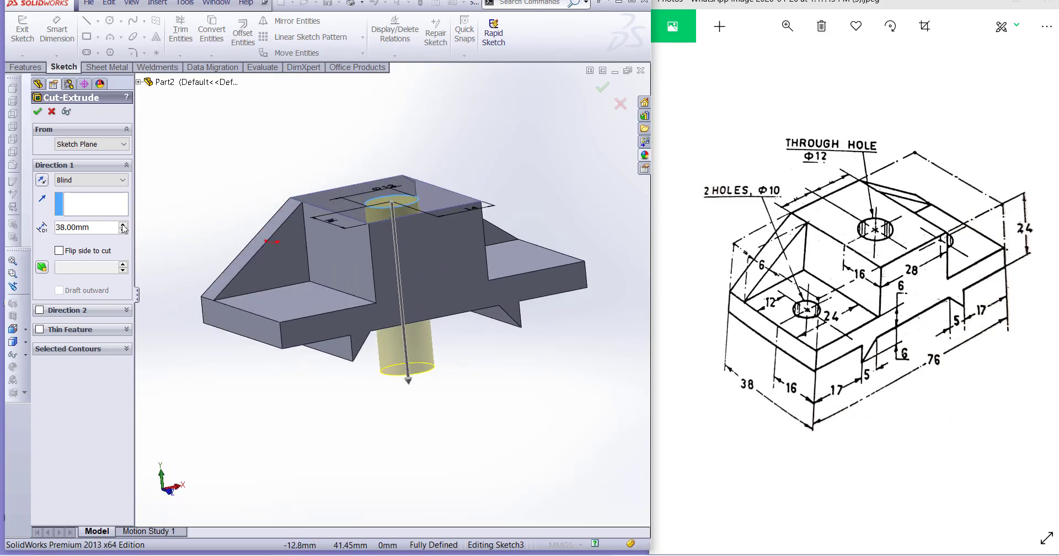
pyautogui.click(75, 181)
pyautogui.click(76, 197)
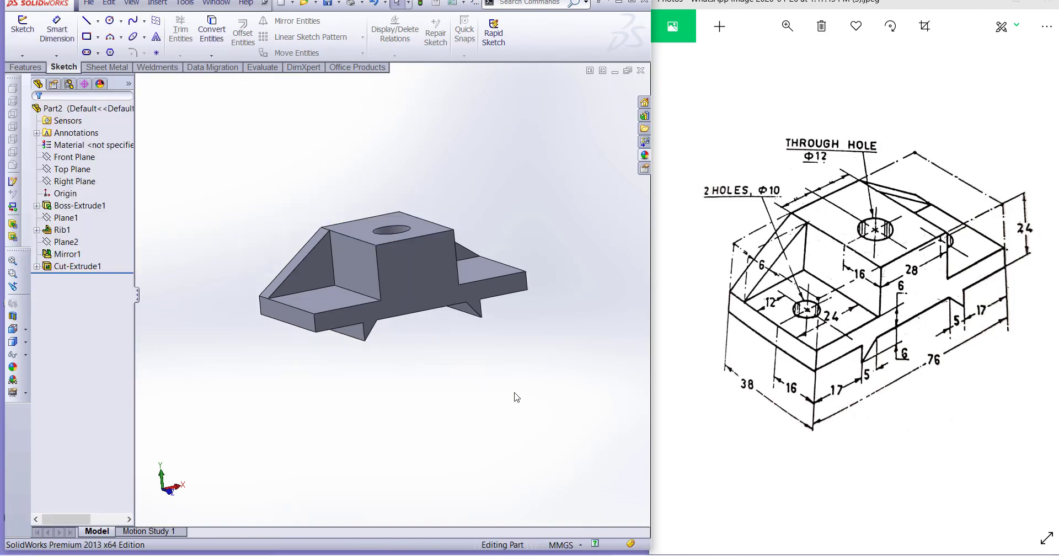
# Start an extruded cut on the left lower step's top face and sketch a circle about 6 mm in diameter near its middle.
pyautogui.moveTo(474, 408); pyautogui.dragTo(517, 424, button='middle')
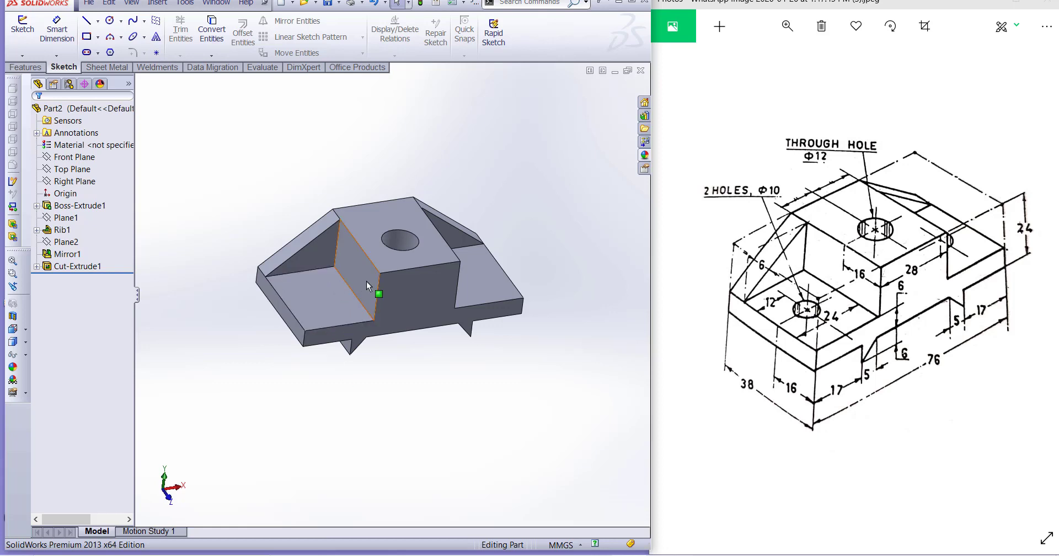
pyautogui.scroll(-2, 367, 281)
pyautogui.click(296, 305)
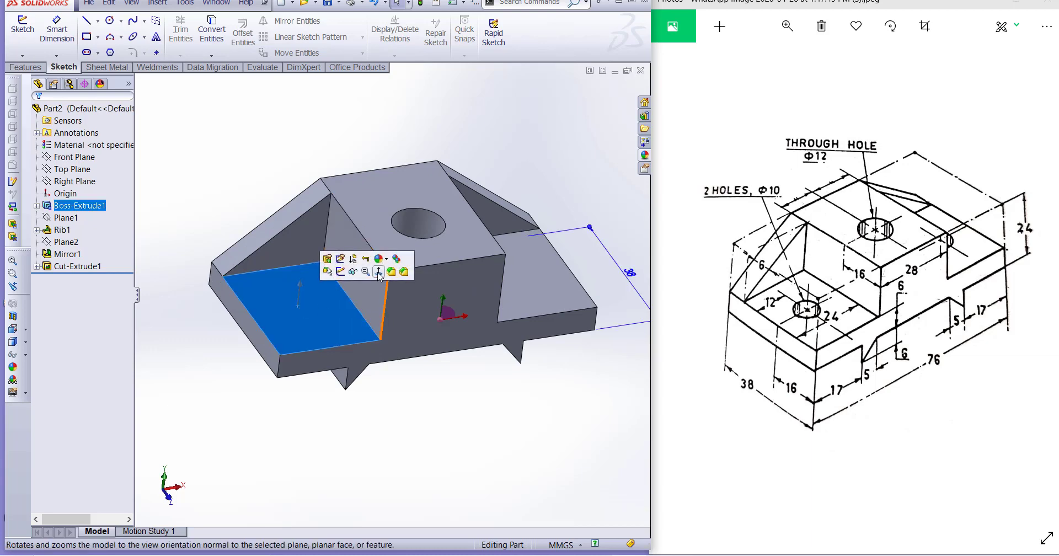
pyautogui.click(387, 273)
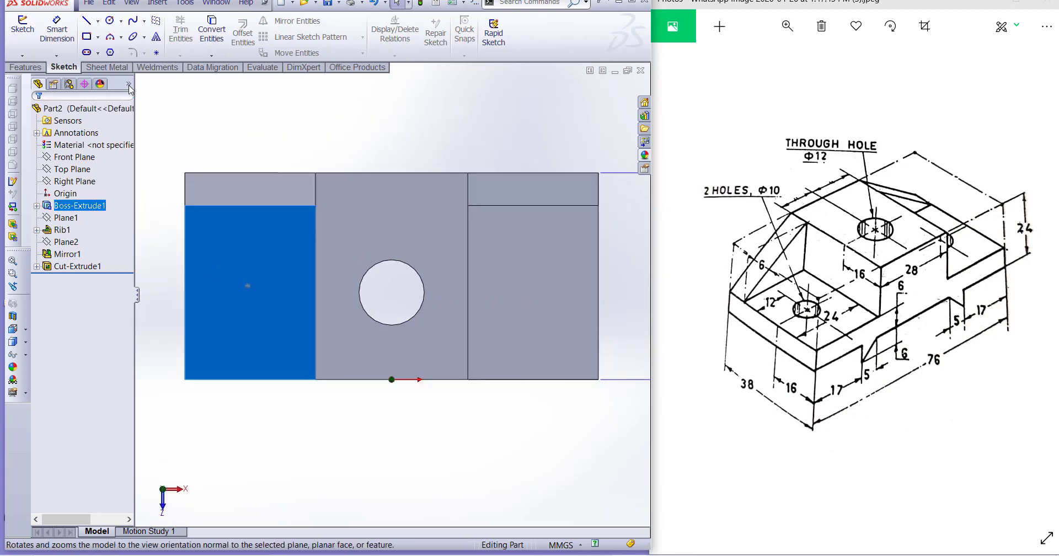
pyautogui.click(40, 65)
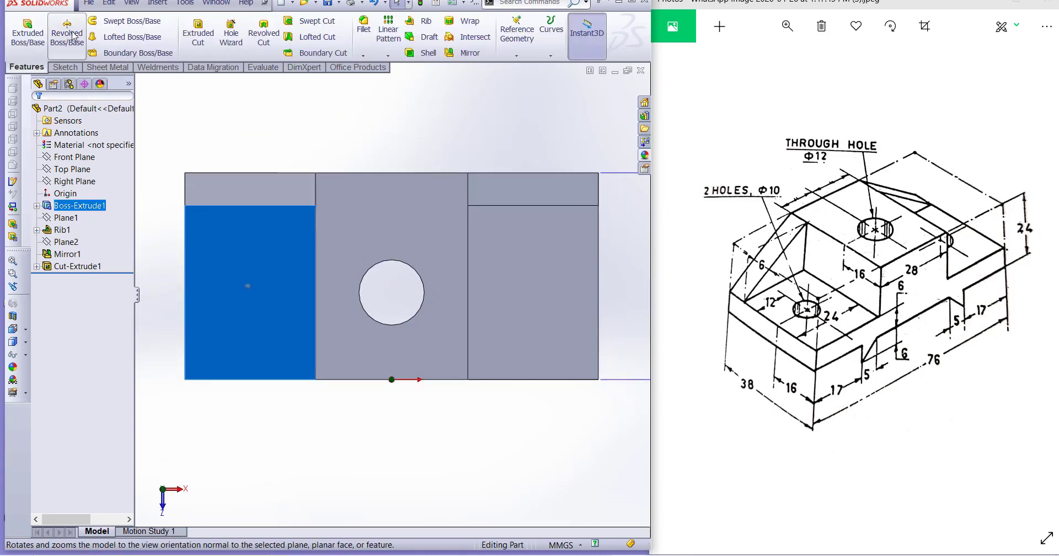
pyautogui.click(201, 61)
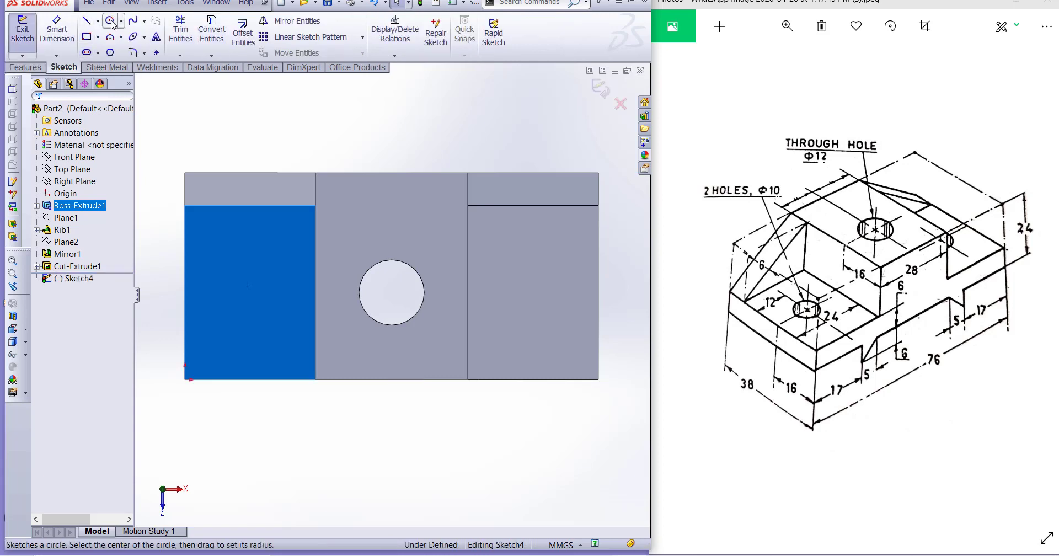
pyautogui.click(112, 23)
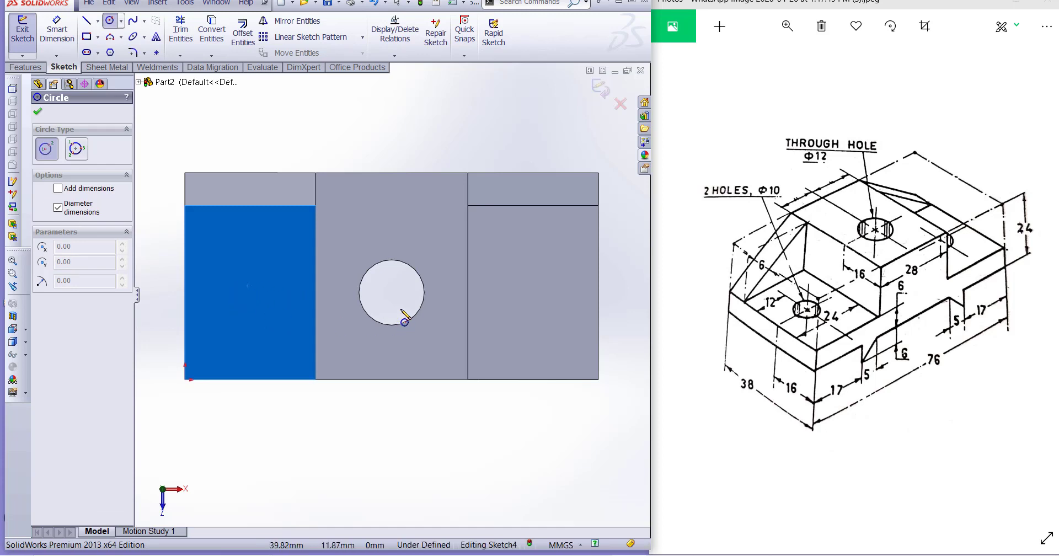
pyautogui.click(246, 293)
pyautogui.click(258, 306)
pyautogui.press('Escape')
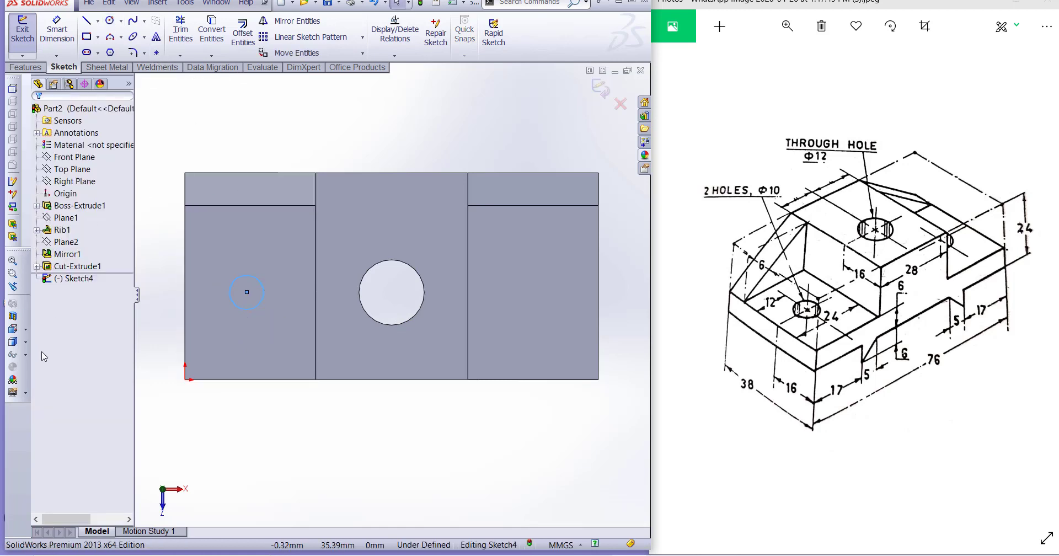
# Set the diameter of the circle on the left lower step to 10 mm.
pyautogui.scroll(2, 176, 352)
pyautogui.scroll(-2, 248, 322)
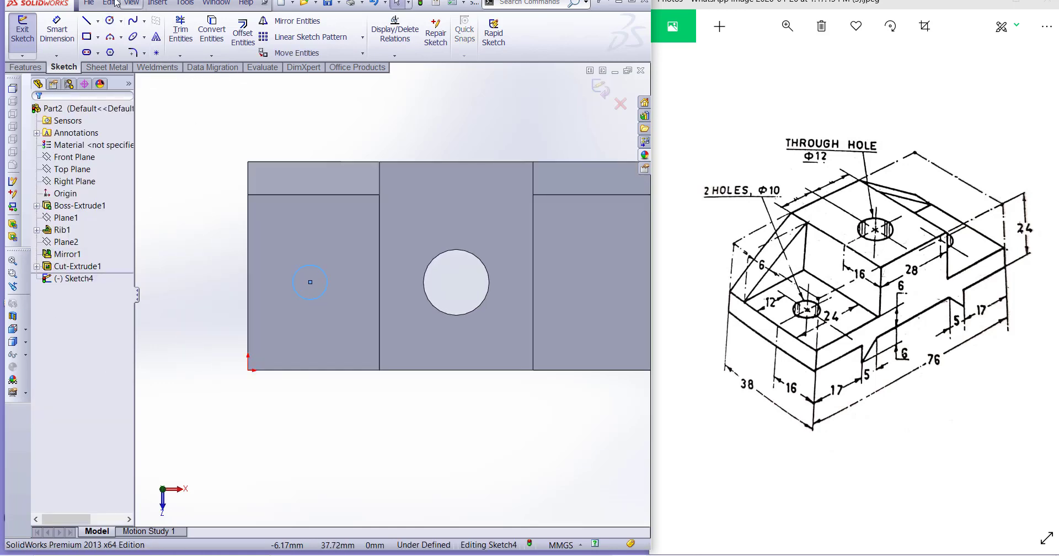
pyautogui.click(45, 34)
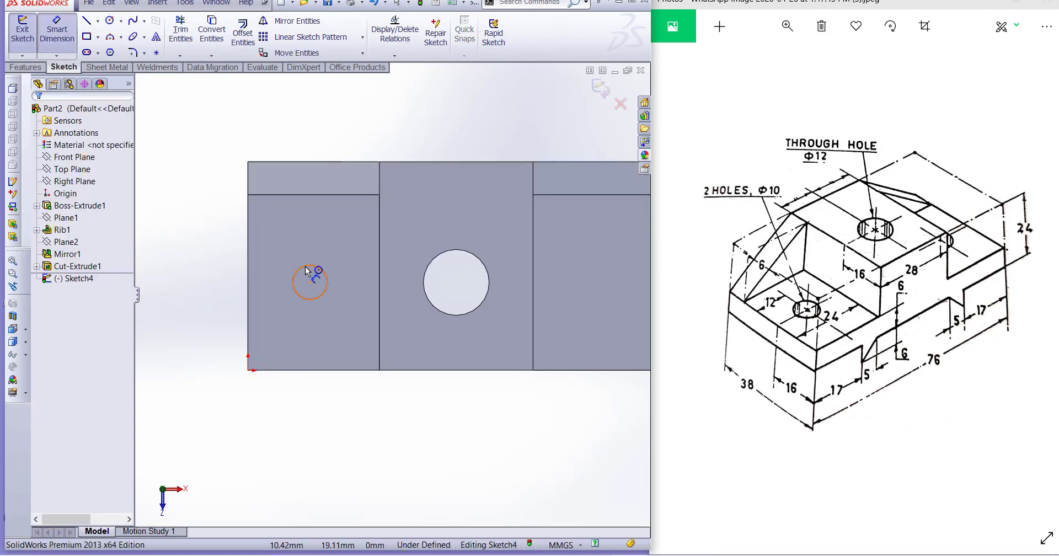
pyautogui.click(214, 224)
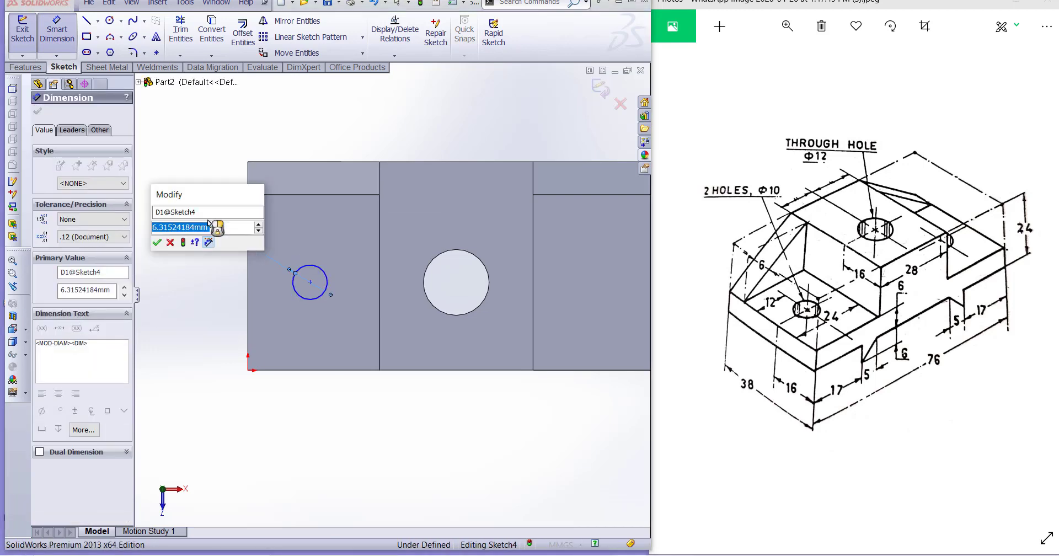
pyautogui.write('10')
pyautogui.press('Return')
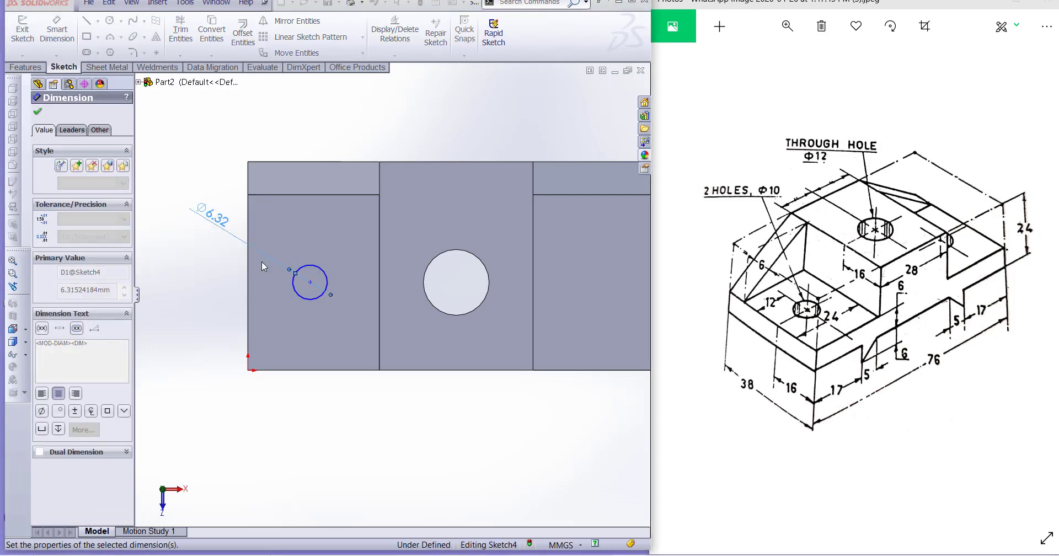
# Set the distance from the 10 mm circle's centre to the front edge of the left lower step to 16 mm.
pyautogui.click(310, 282)
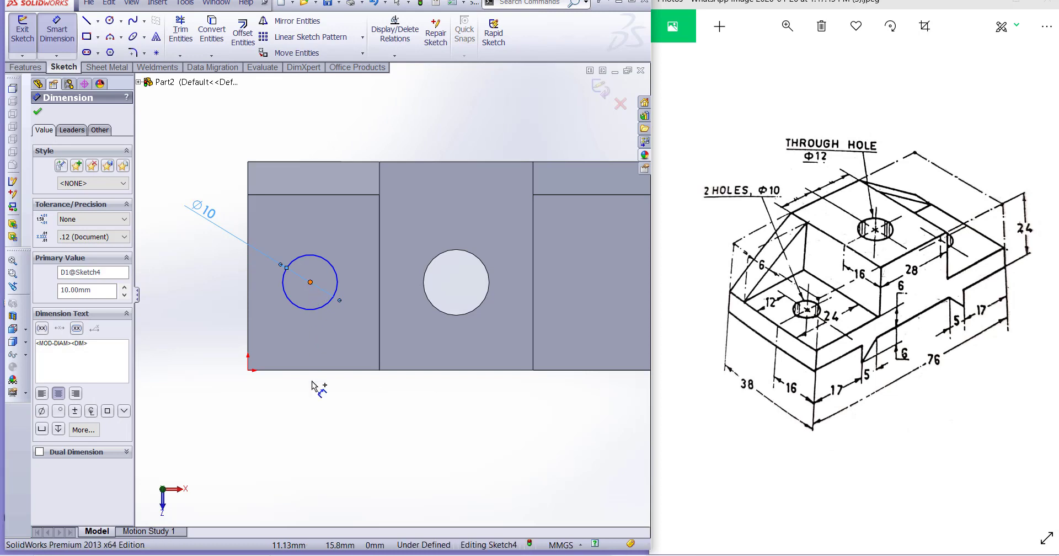
pyautogui.click(312, 370)
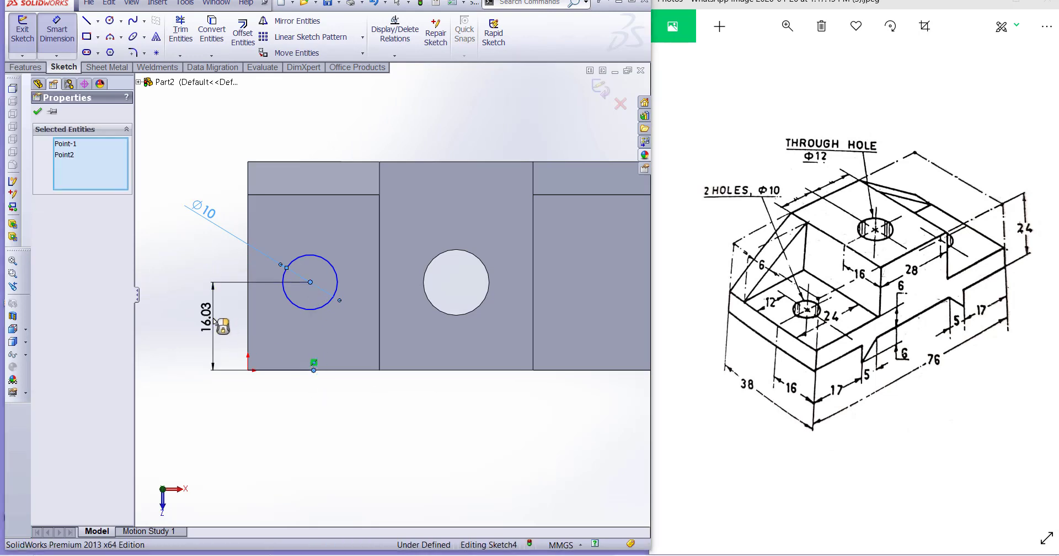
pyautogui.click(215, 324)
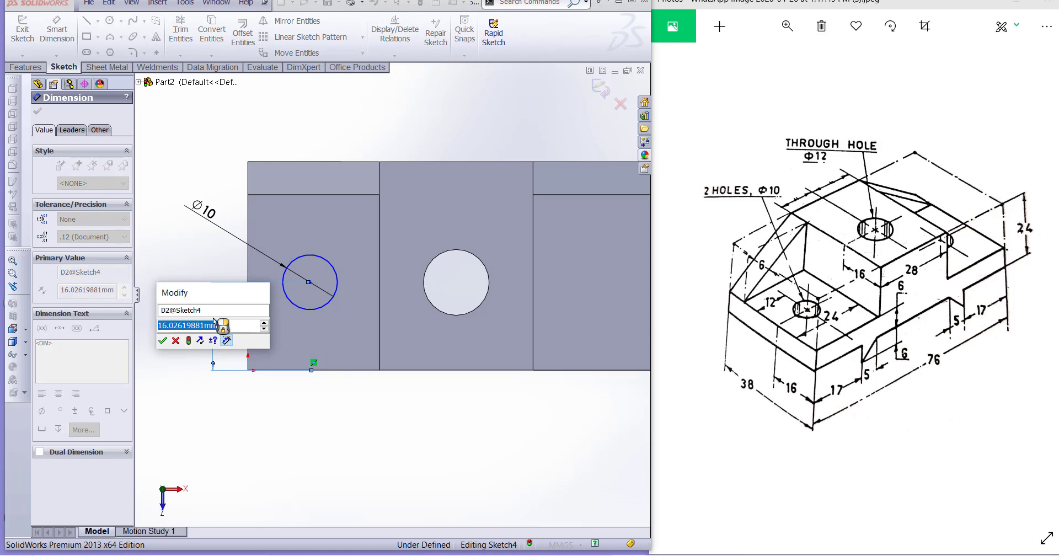
pyautogui.write('16')
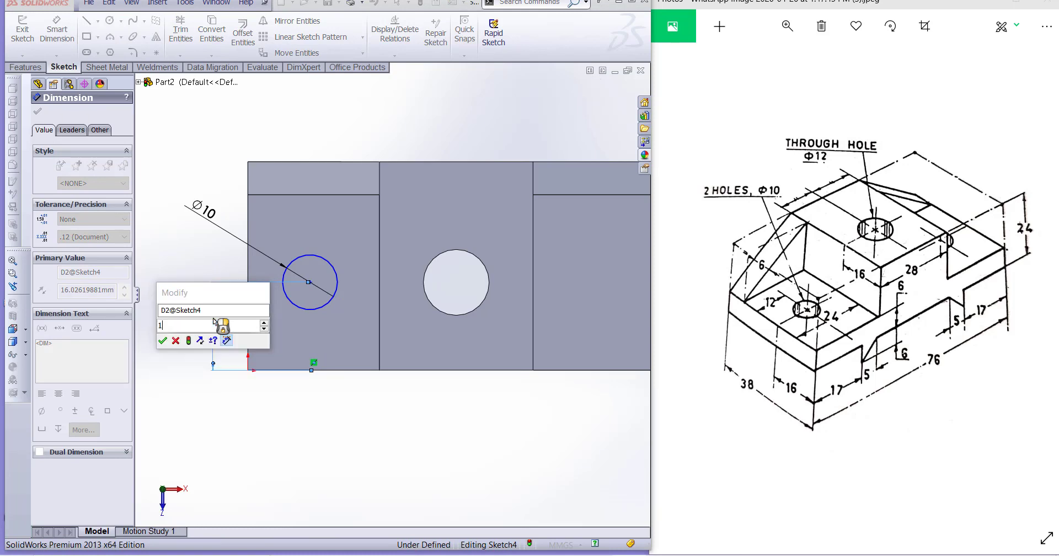
pyautogui.press('Return')
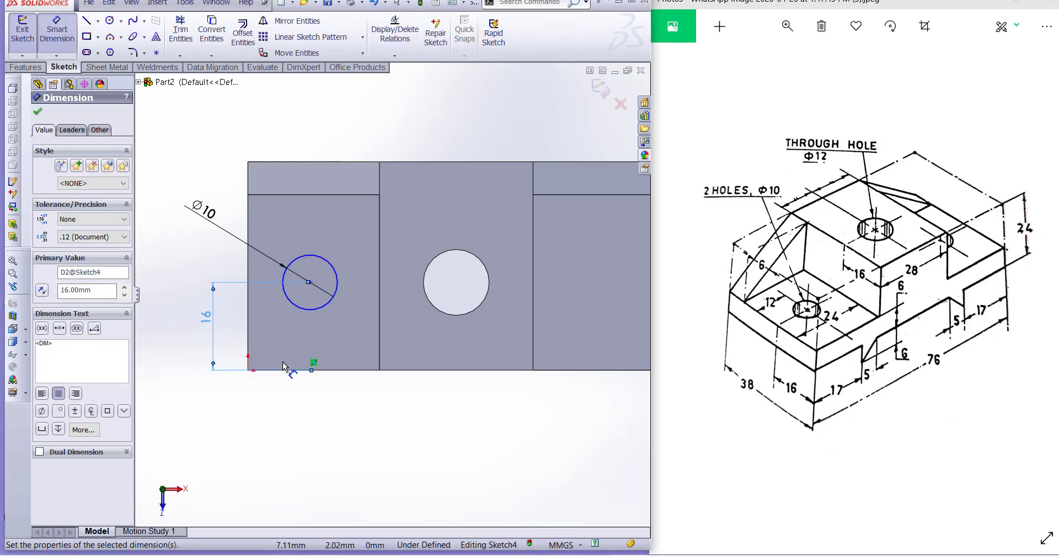
# Set the distance from the 10 mm circle's centre to the left edge of the lower step to 12 mm.
pyautogui.click(249, 334)
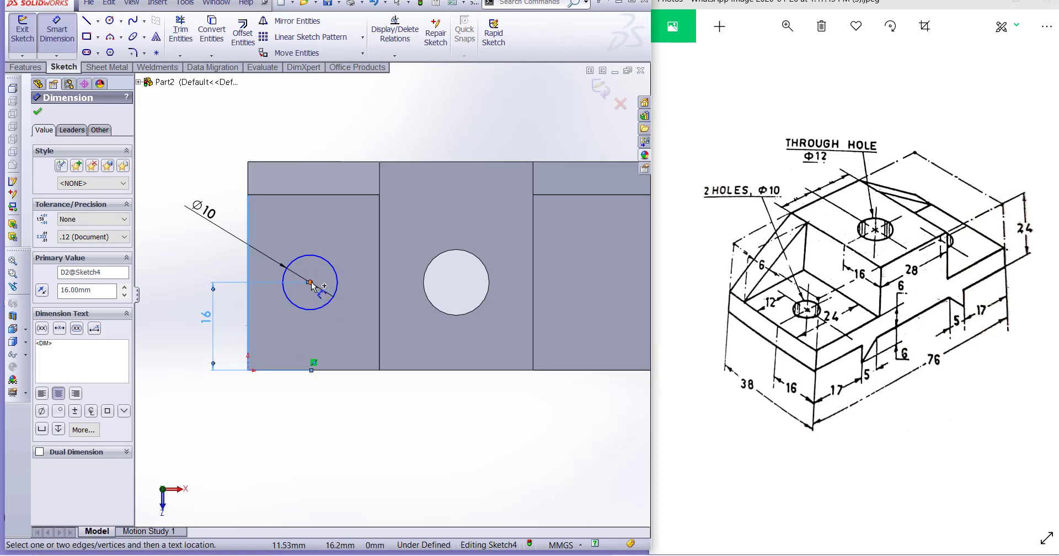
pyautogui.click(309, 282)
pyautogui.click(298, 408)
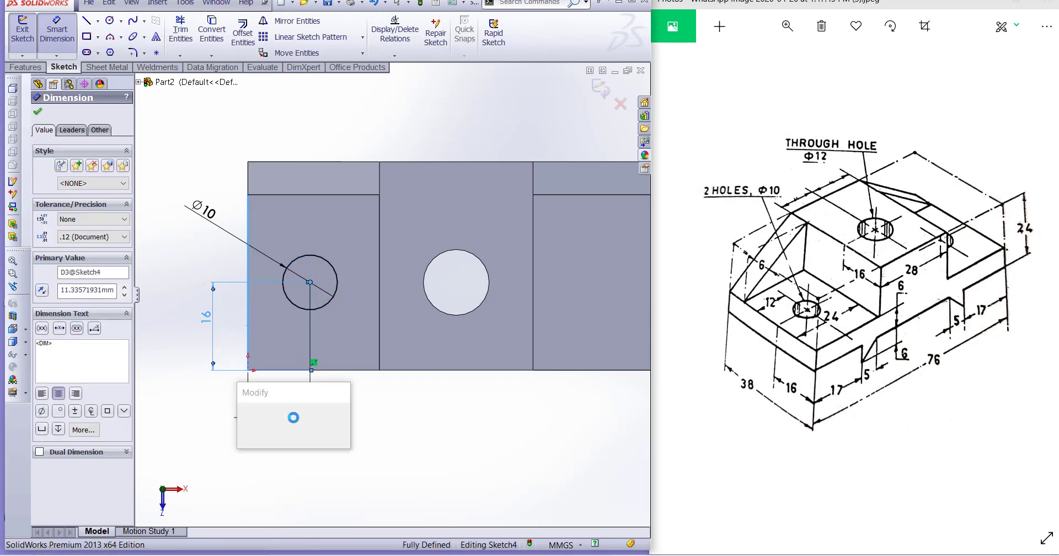
pyautogui.write('12')
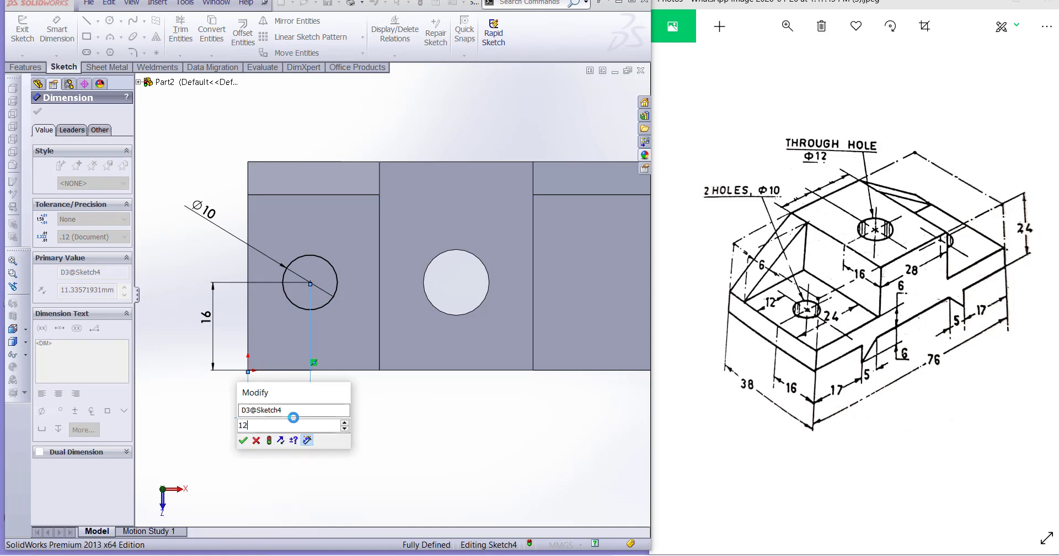
pyautogui.press('Return')
pyautogui.press('Escape')
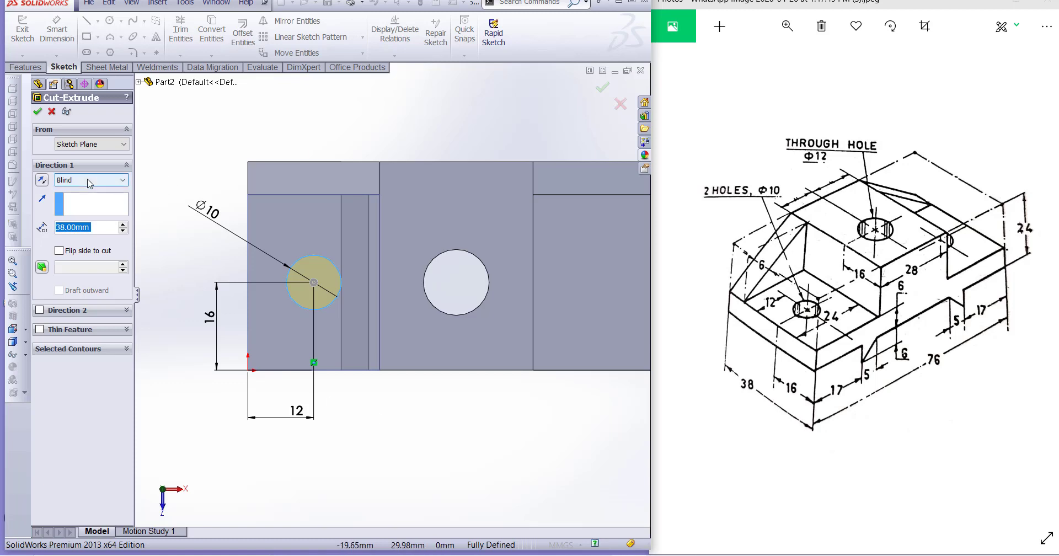
# Cut the 10 mm circle through the left lower step with the Through All end condition.
pyautogui.click(88, 180)
pyautogui.click(66, 198)
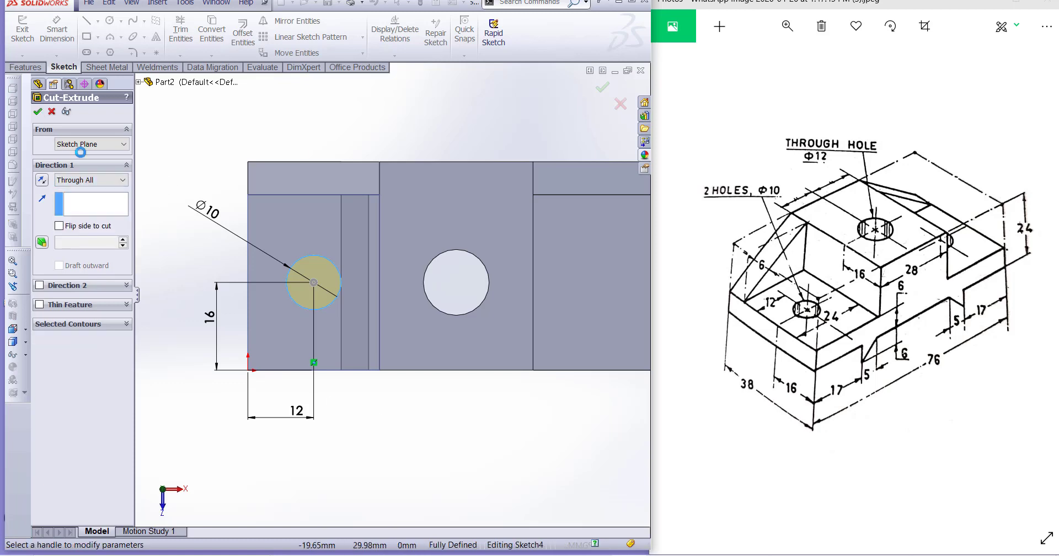
pyautogui.press('Return')
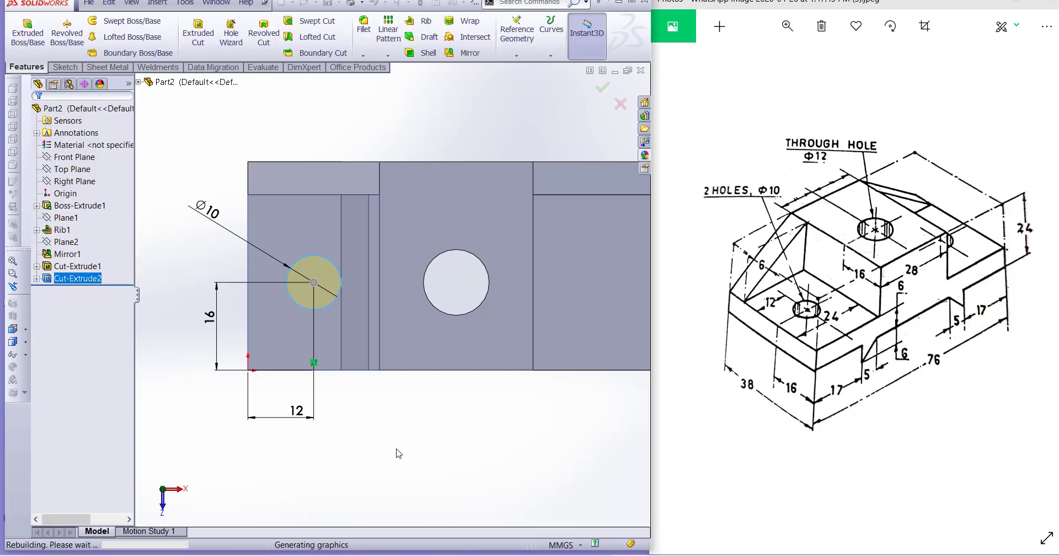
# Mirror the 10 mm hole cut about Plane2 onto the right lower step.
pyautogui.moveTo(409, 439); pyautogui.dragTo(567, 280, button='middle')
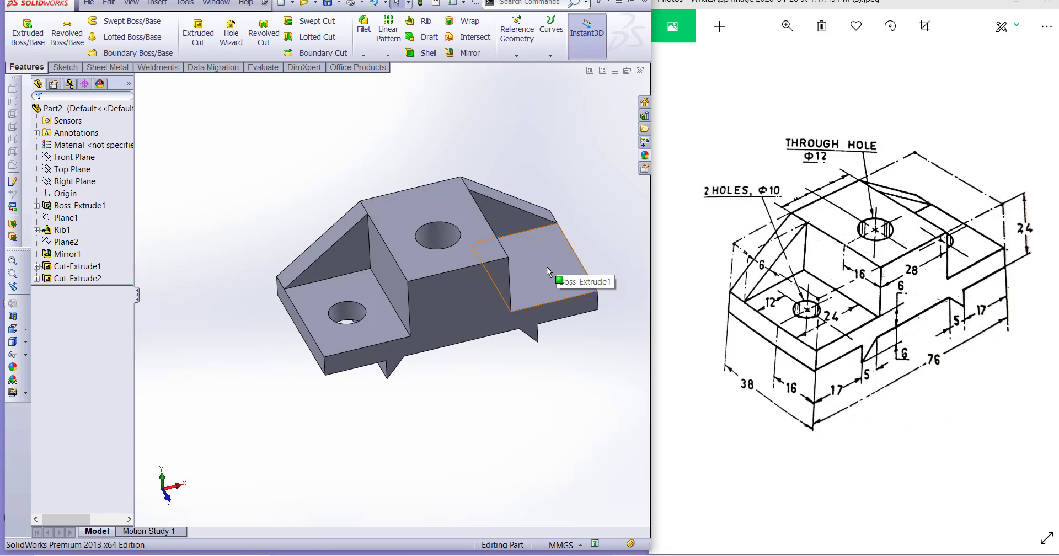
pyautogui.click(67, 243)
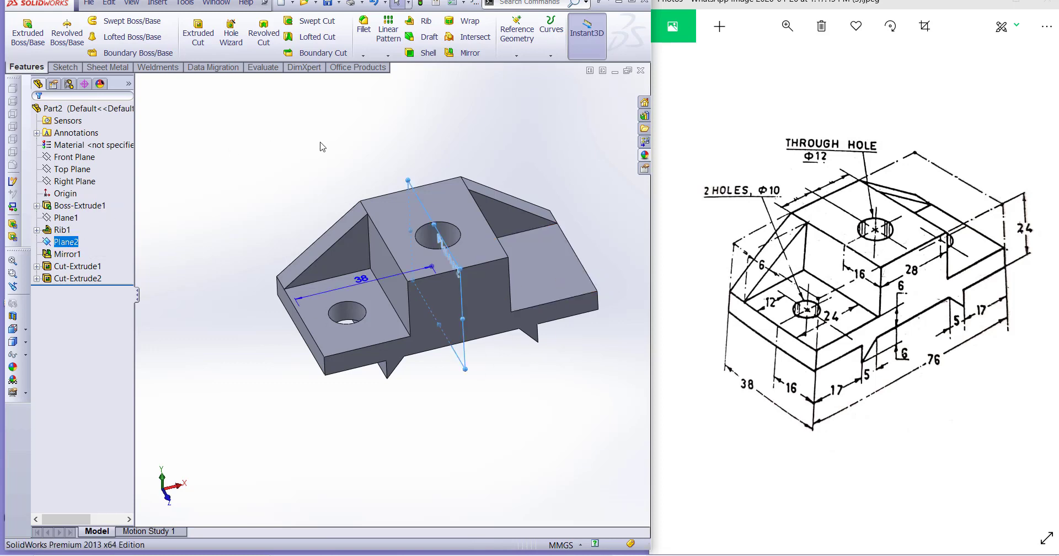
pyautogui.click(464, 55)
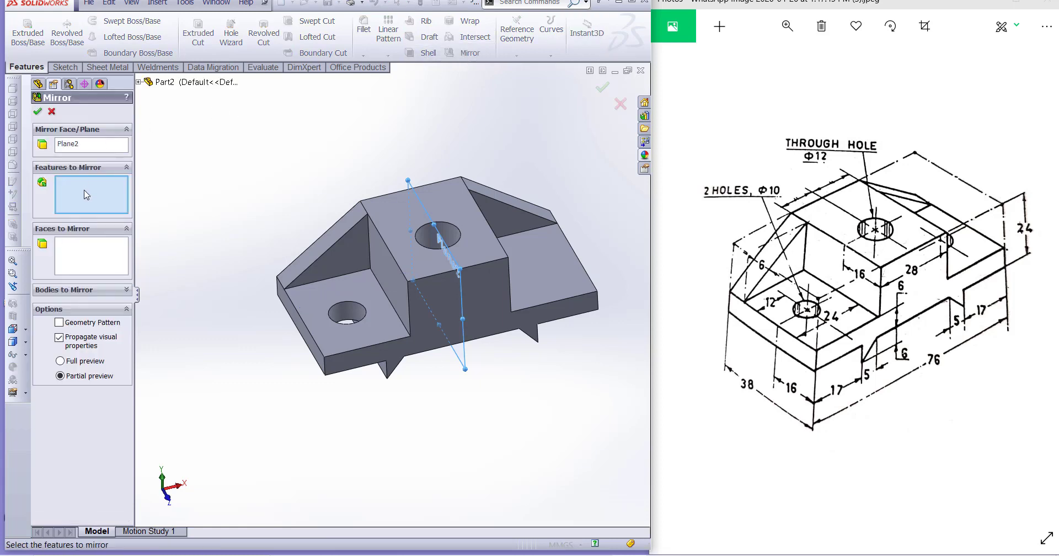
pyautogui.click(139, 82)
pyautogui.click(190, 252)
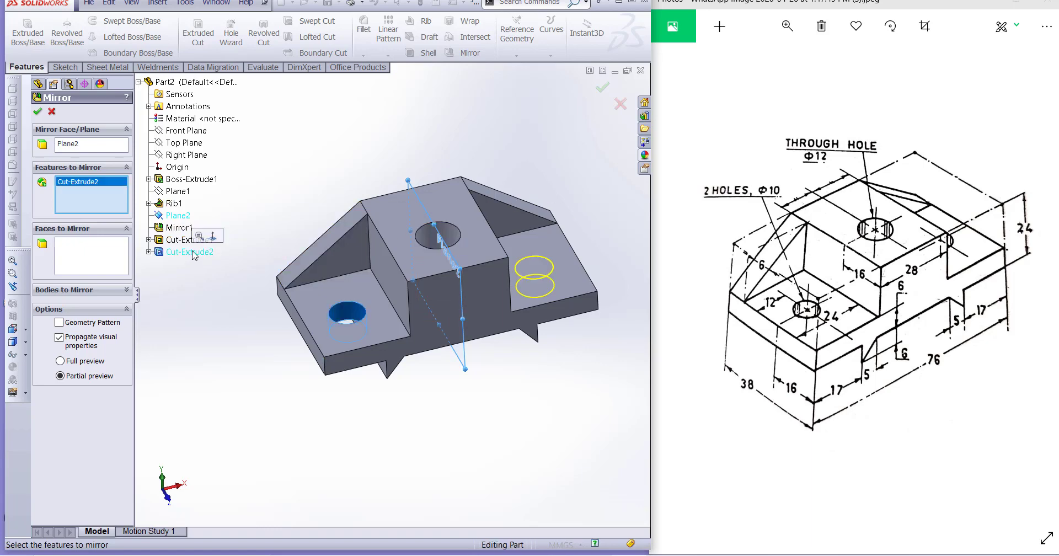
pyautogui.click(37, 111)
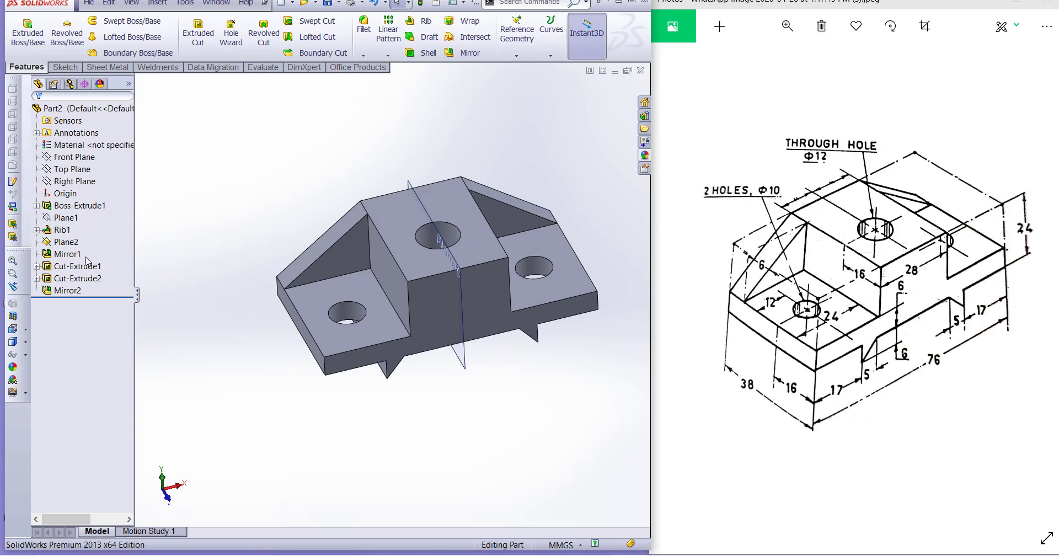
# Hide the mirror plane Plane2 and view the block with its three holes and ribs.
pyautogui.rightClick(69, 243)
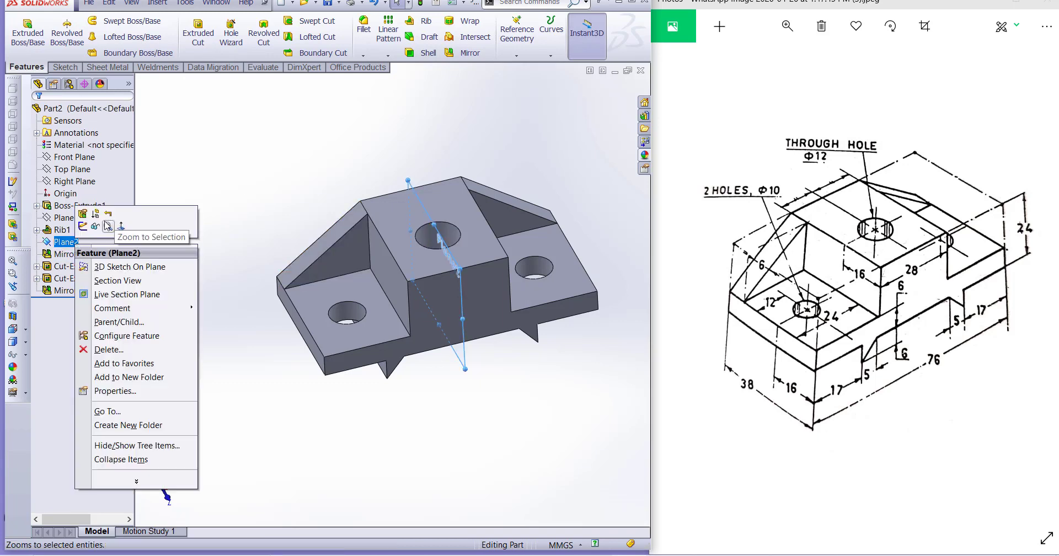
pyautogui.click(95, 226)
pyautogui.scroll(2, 536, 301)
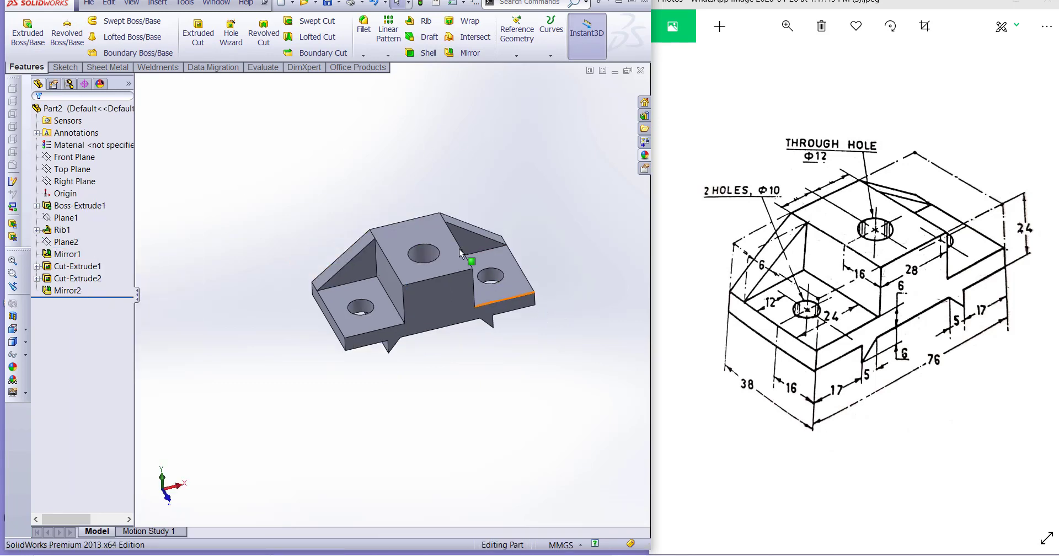
pyautogui.scroll(-2, 460, 256)
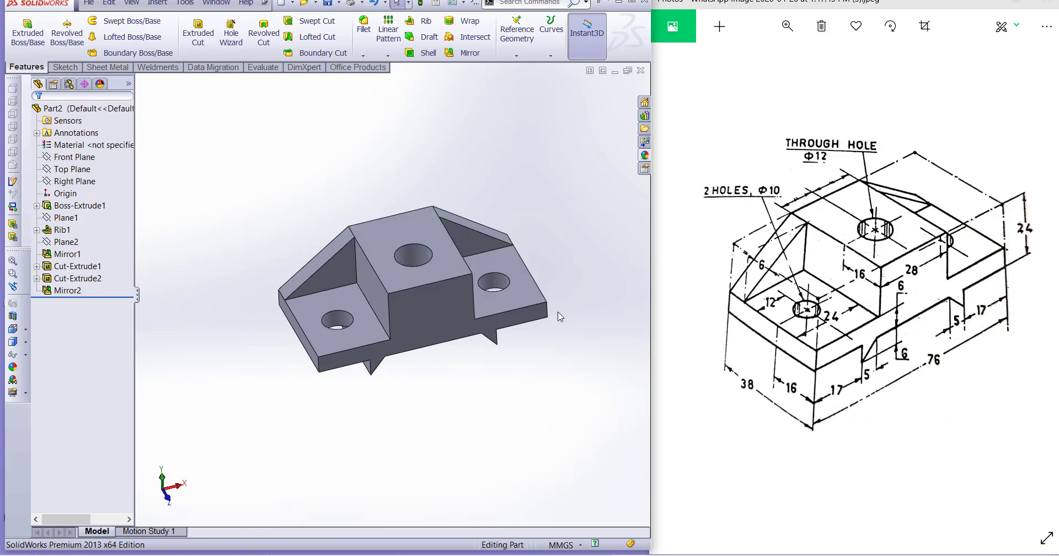
pyautogui.moveTo(545, 326)
pyautogui.mouseDown(button='middle')
pyautogui.moveTo(574, 307)
pyautogui.moveTo(570, 326)
pyautogui.moveTo(558, 326)
pyautogui.mouseUp(button='middle')
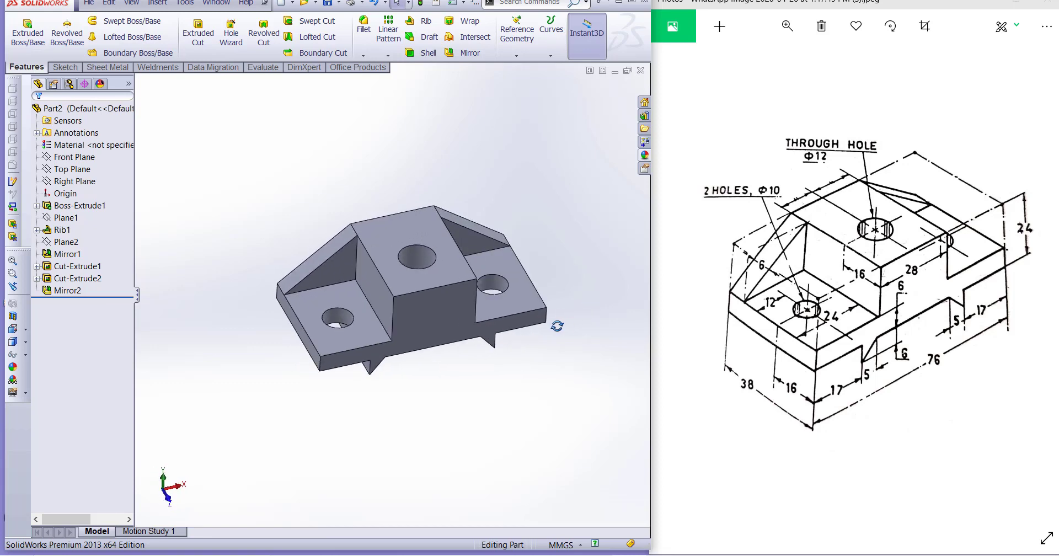